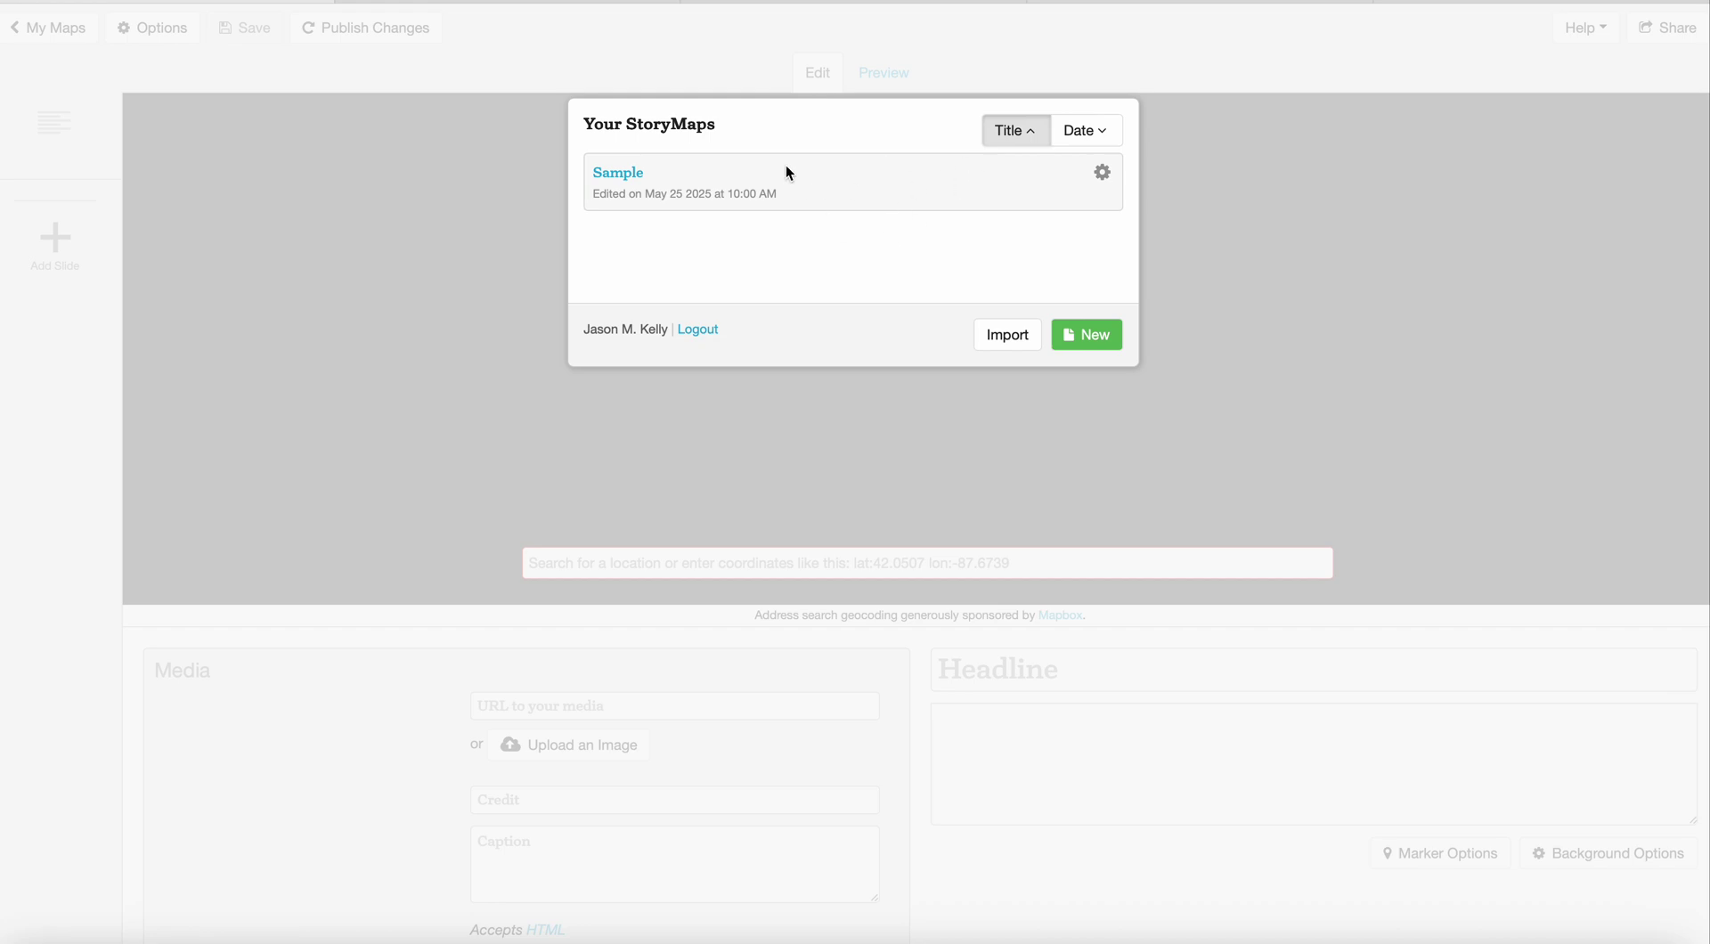
Open the Sample StoryMap and correct the title slide's text to read "Here are some buildings in Worcester, UK."
{"action": "left_click", "coordinate": [627, 174]}
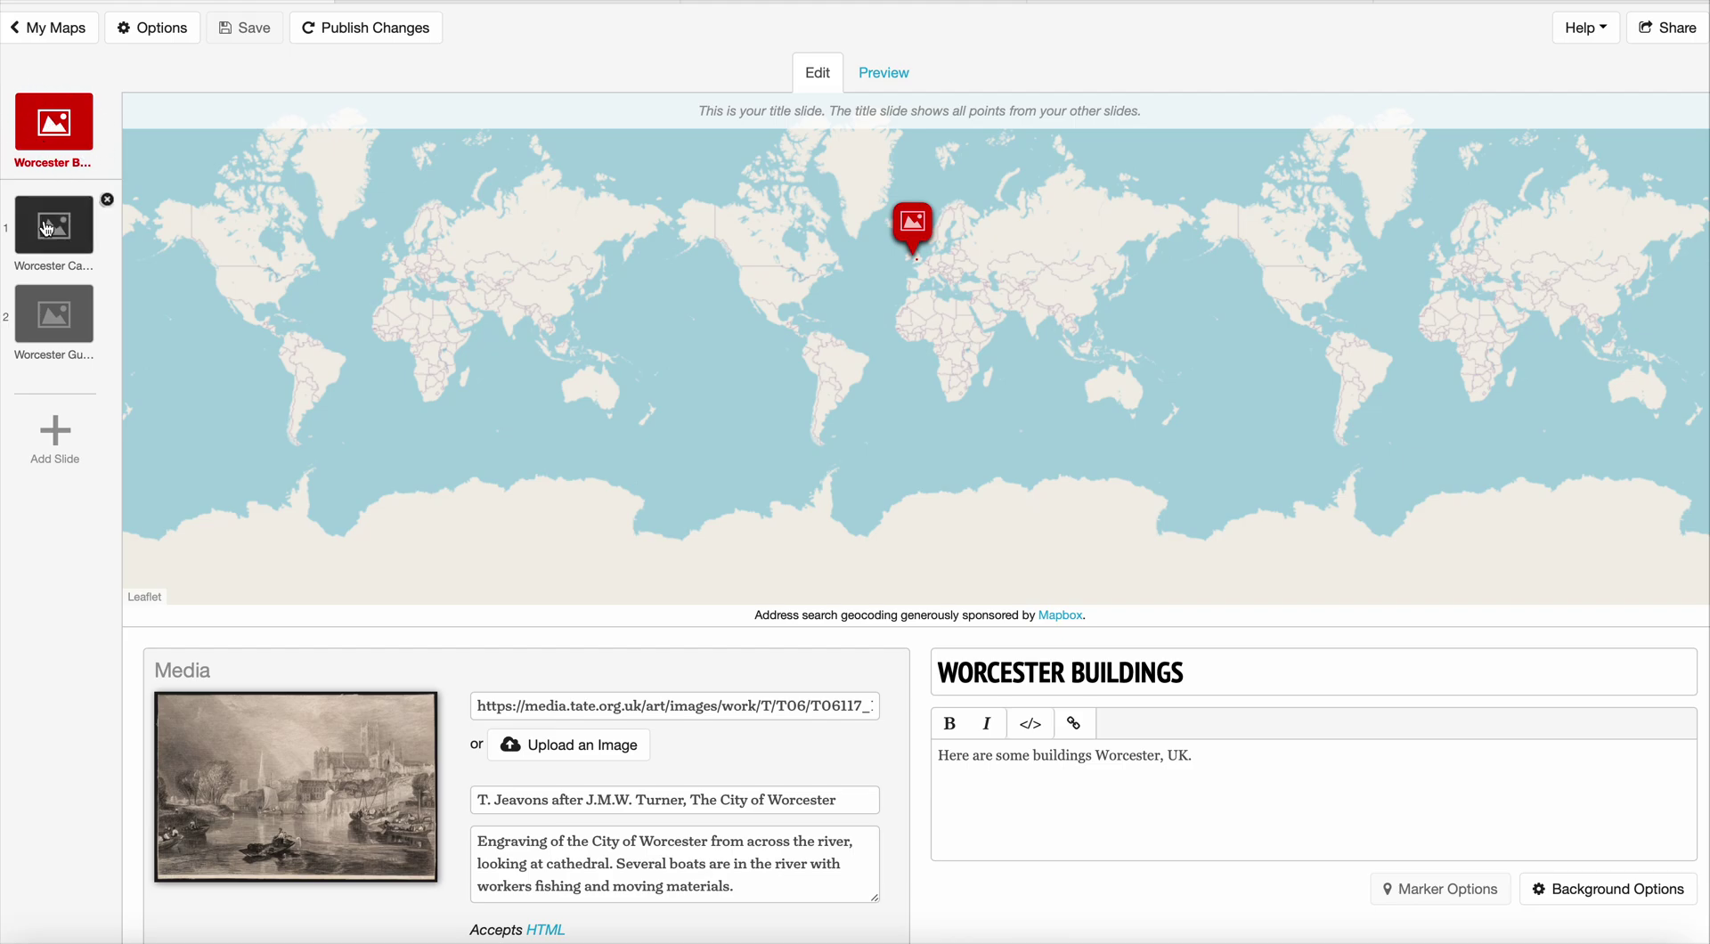
{"action": "mouse_move", "coordinate": [53, 339]}
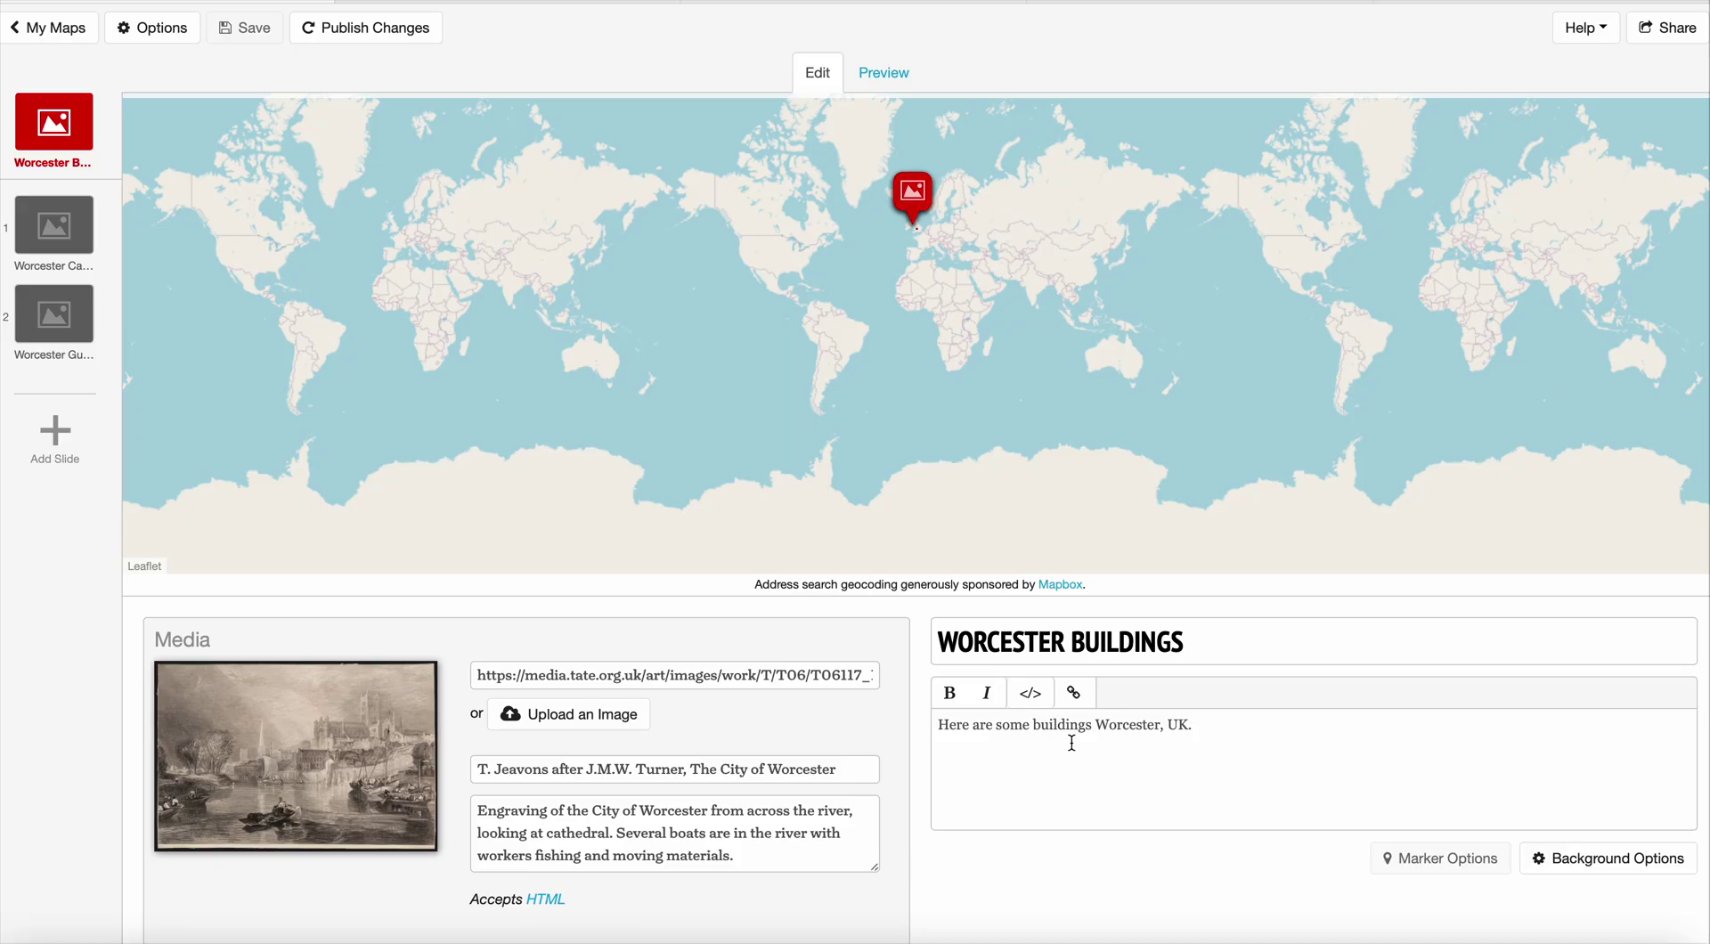
{"action": "left_click", "coordinate": [1096, 726]}
{"action": "type", "text": "in"}
On the Worcester Cathedral slide, search for Worcester and set the location to "Worcester, Worcestershire, England, United Kingdom"
{"action": "left_click", "coordinate": [59, 223]}
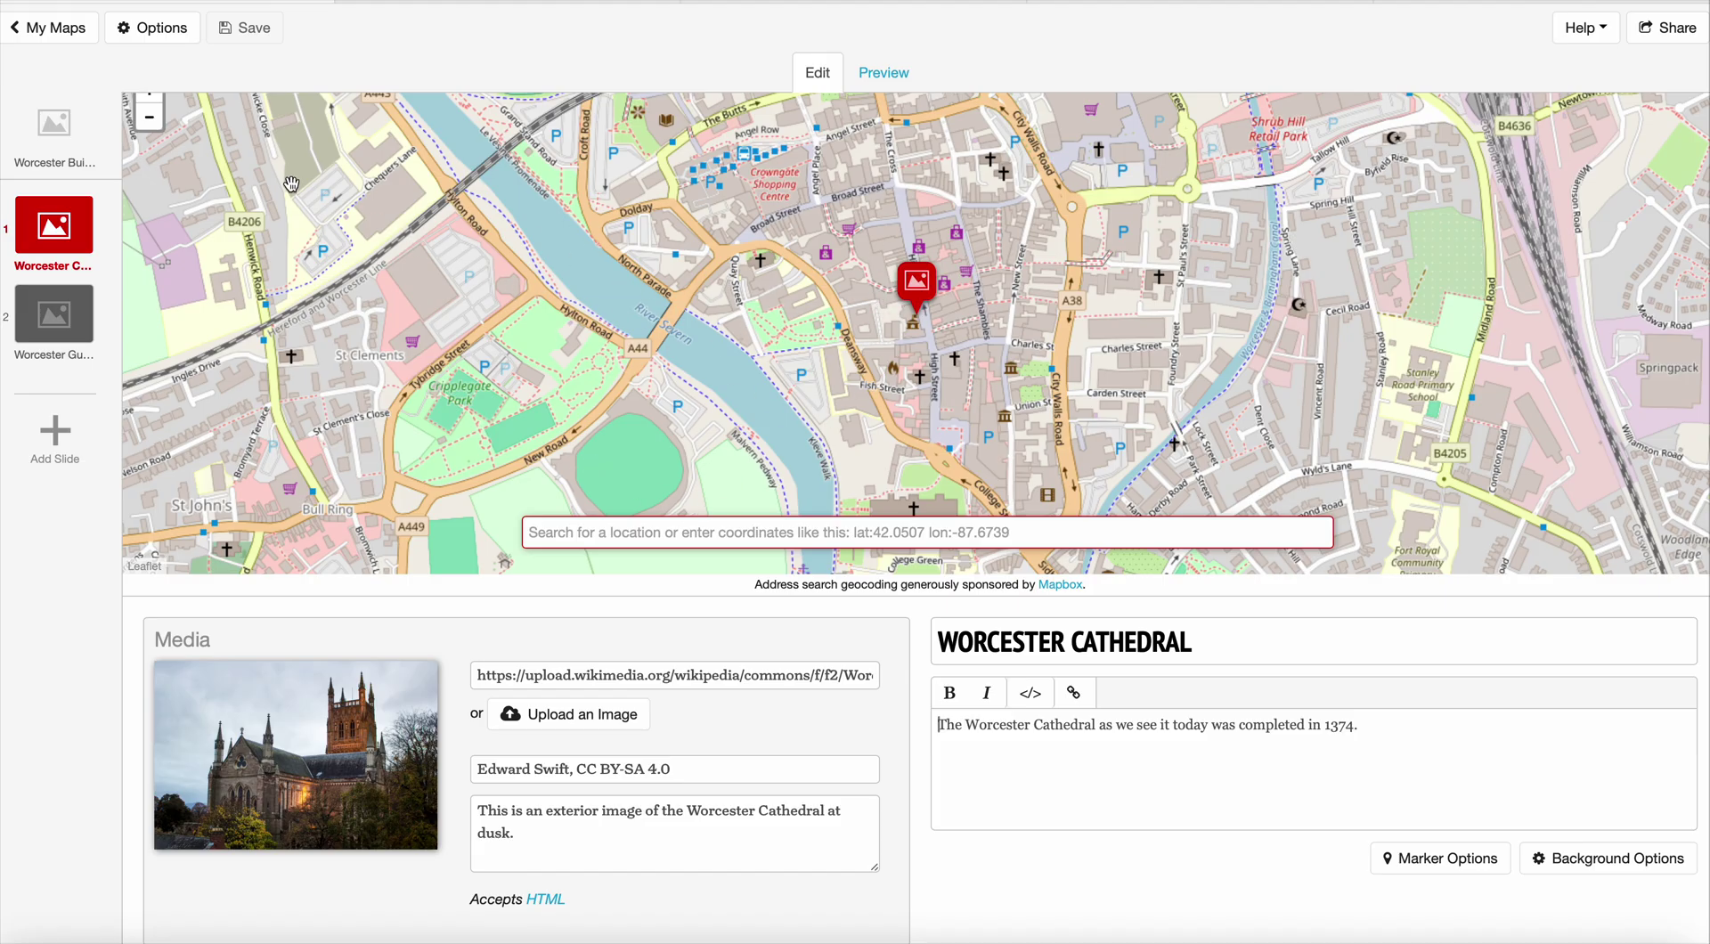
{"action": "left_click", "coordinate": [149, 117]}
{"action": "left_click", "coordinate": [149, 118]}
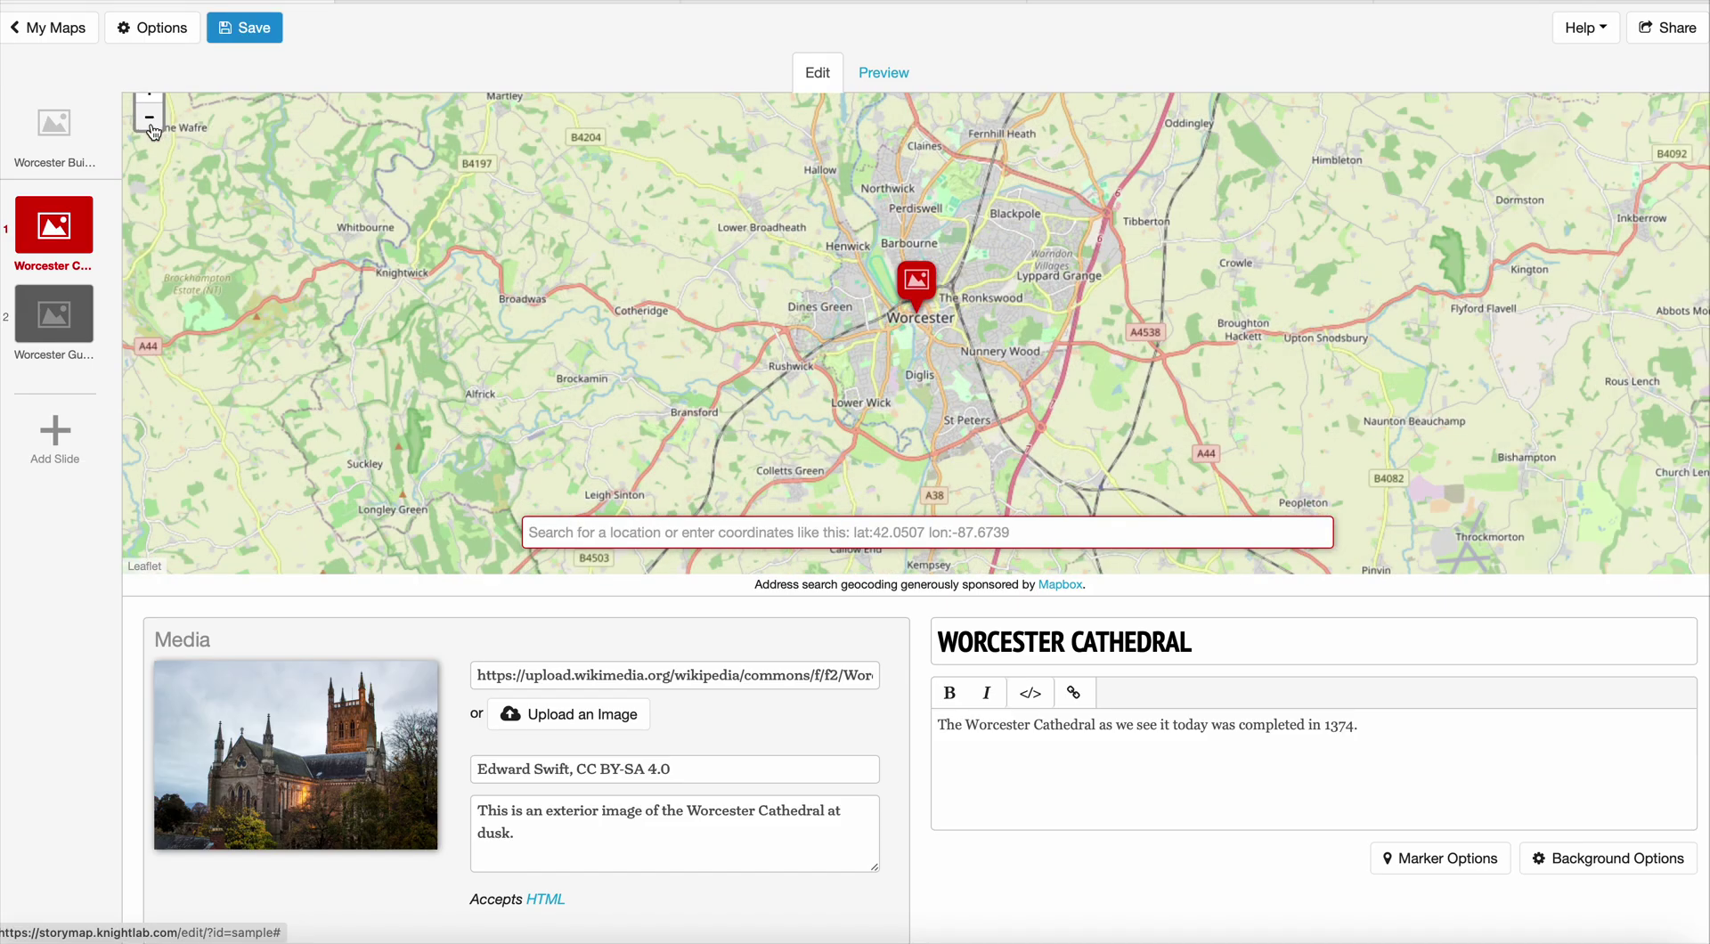
{"action": "left_click", "coordinate": [150, 117]}
{"action": "left_click", "coordinate": [150, 117]}
{"action": "left_click", "coordinate": [149, 118]}
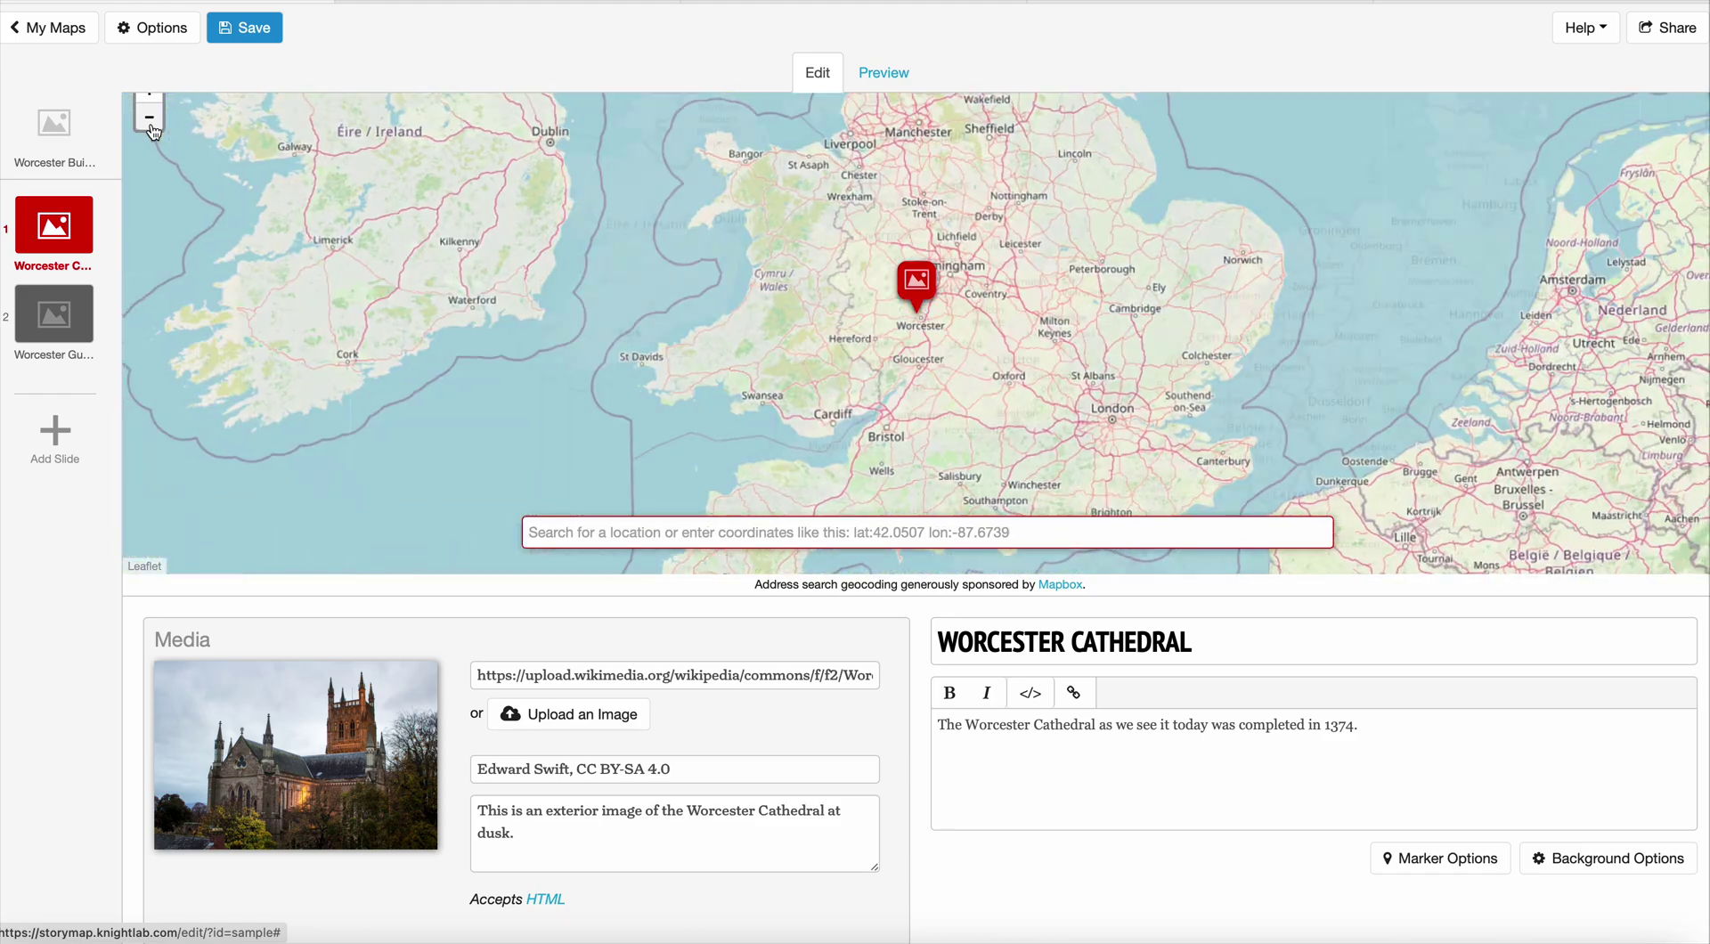
{"action": "left_click", "coordinate": [150, 118]}
{"action": "left_click", "coordinate": [149, 117]}
{"action": "left_click", "coordinate": [150, 117]}
{"action": "left_click", "coordinate": [149, 118]}
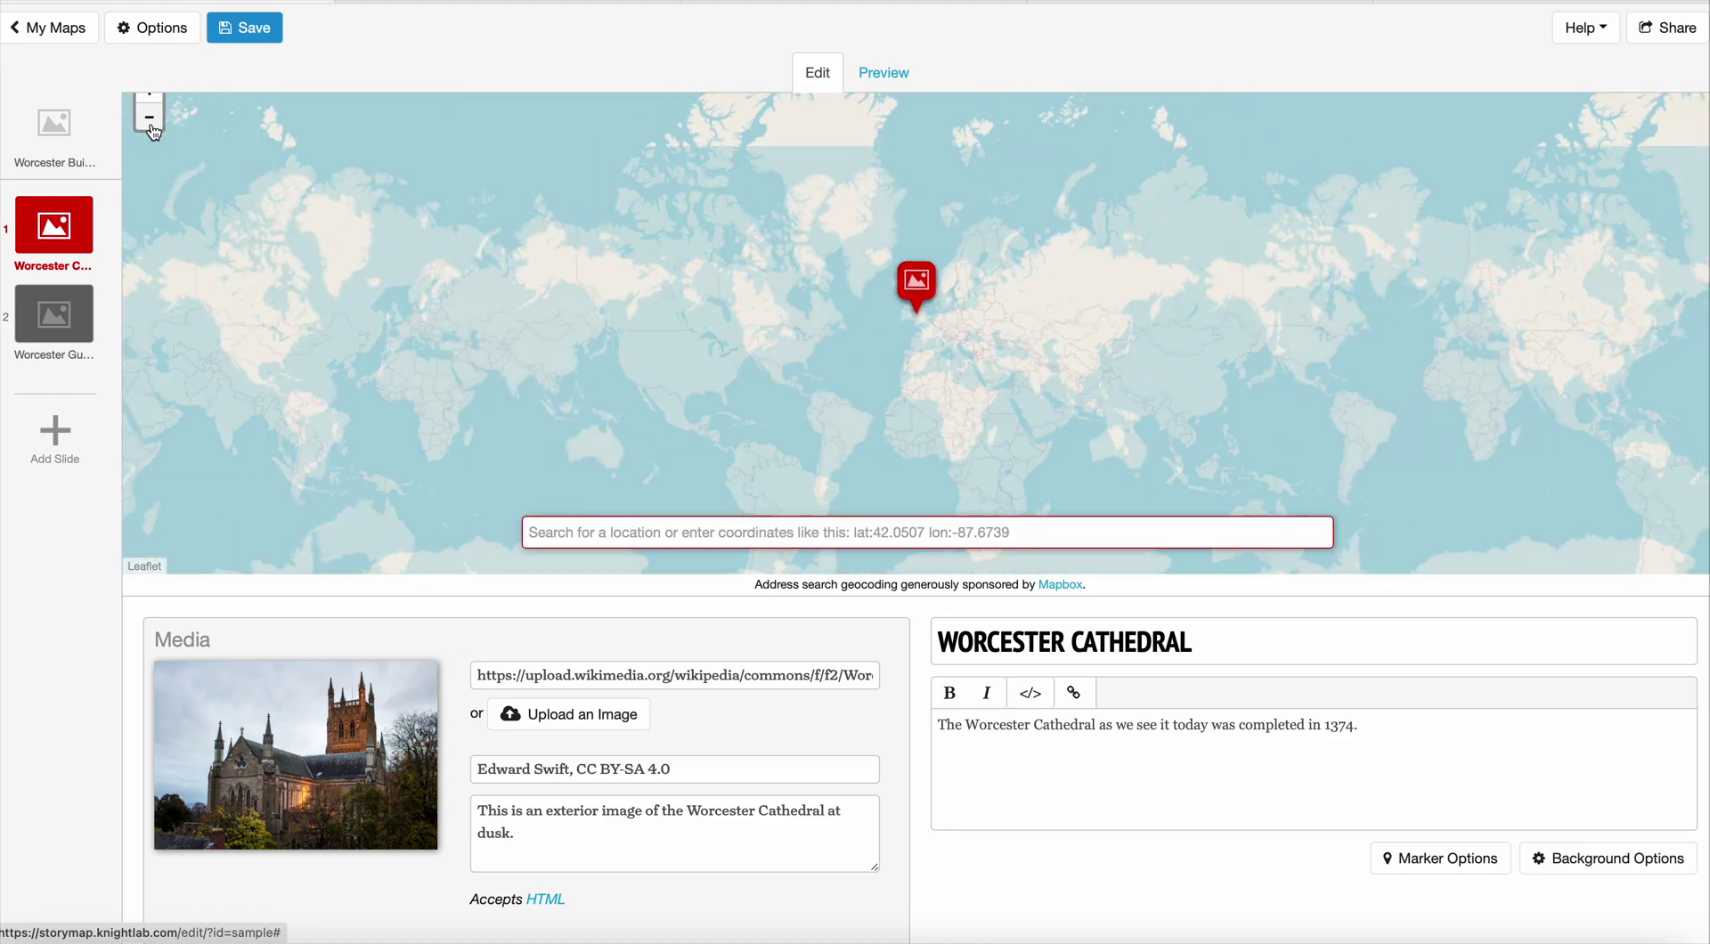
{"action": "left_click", "coordinate": [149, 118]}
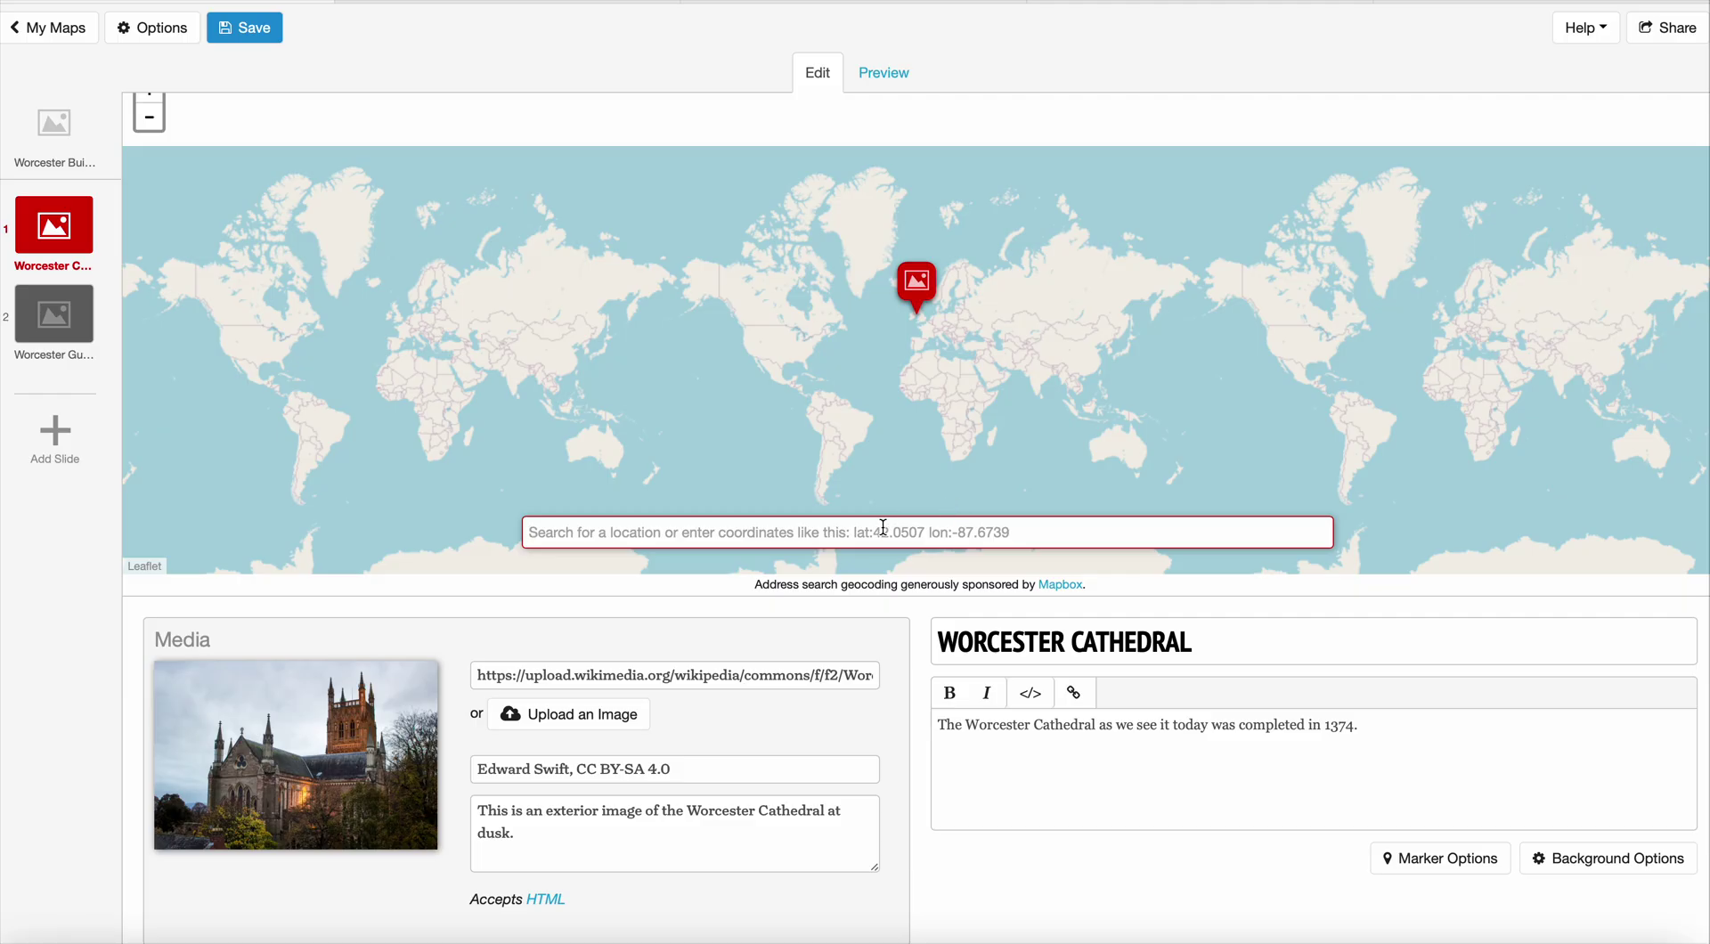
{"action": "type", "text": "Worces"}
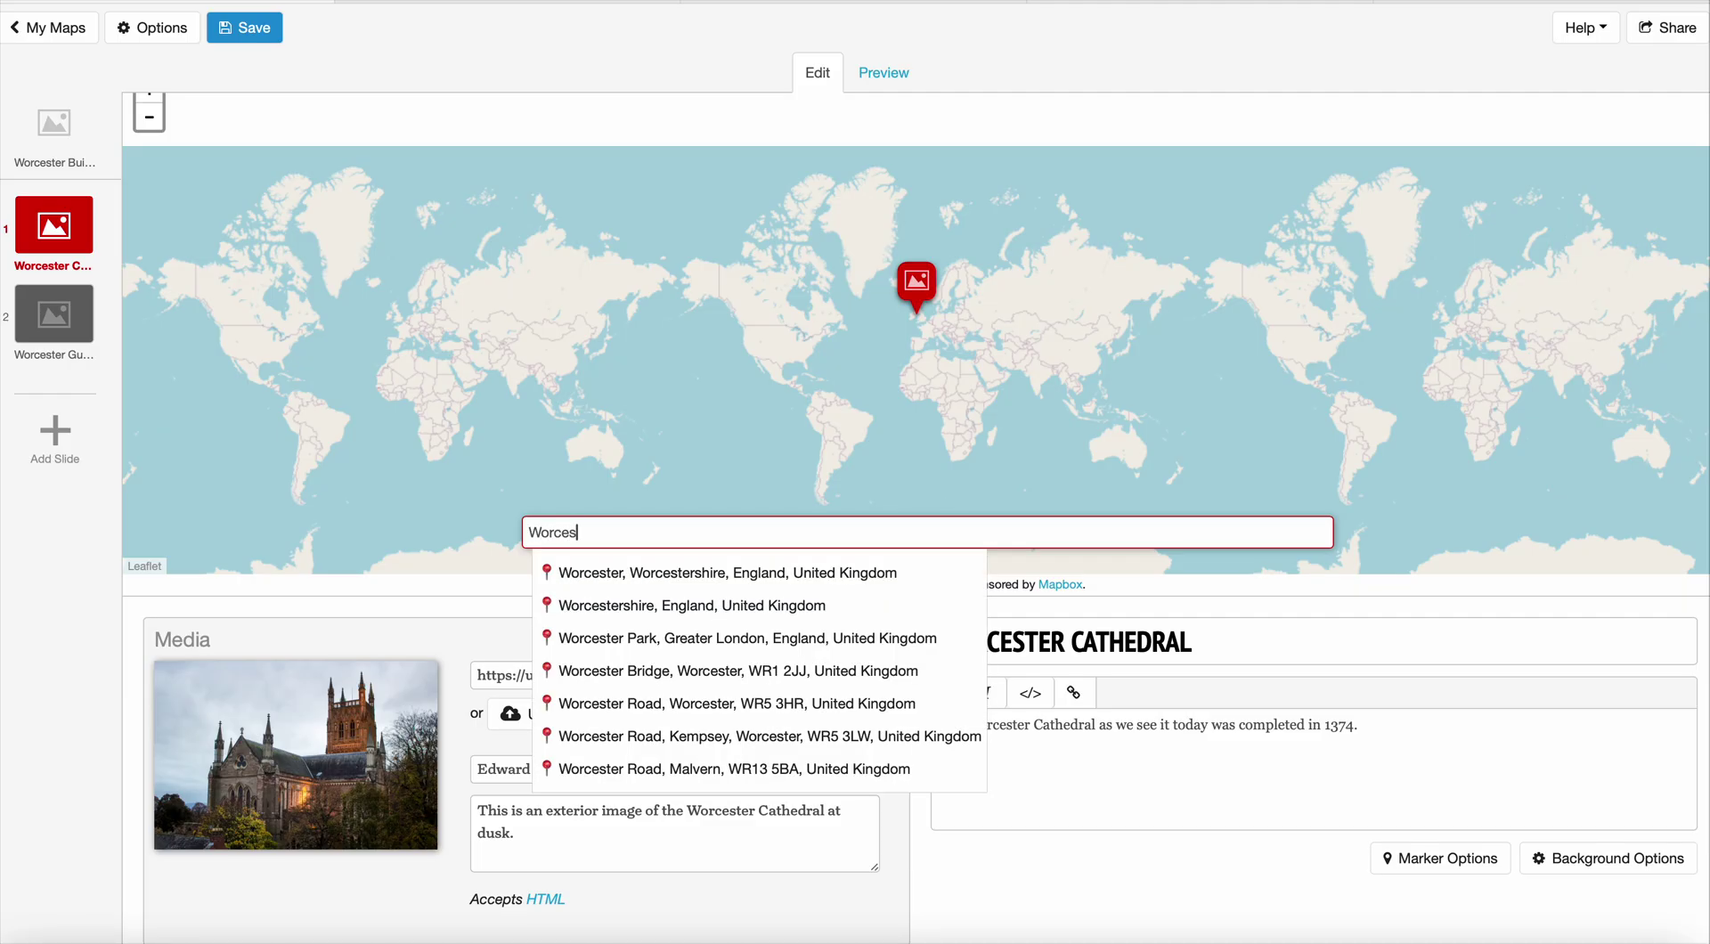
{"action": "type", "text": "ter"}
{"action": "left_click", "coordinate": [858, 578]}
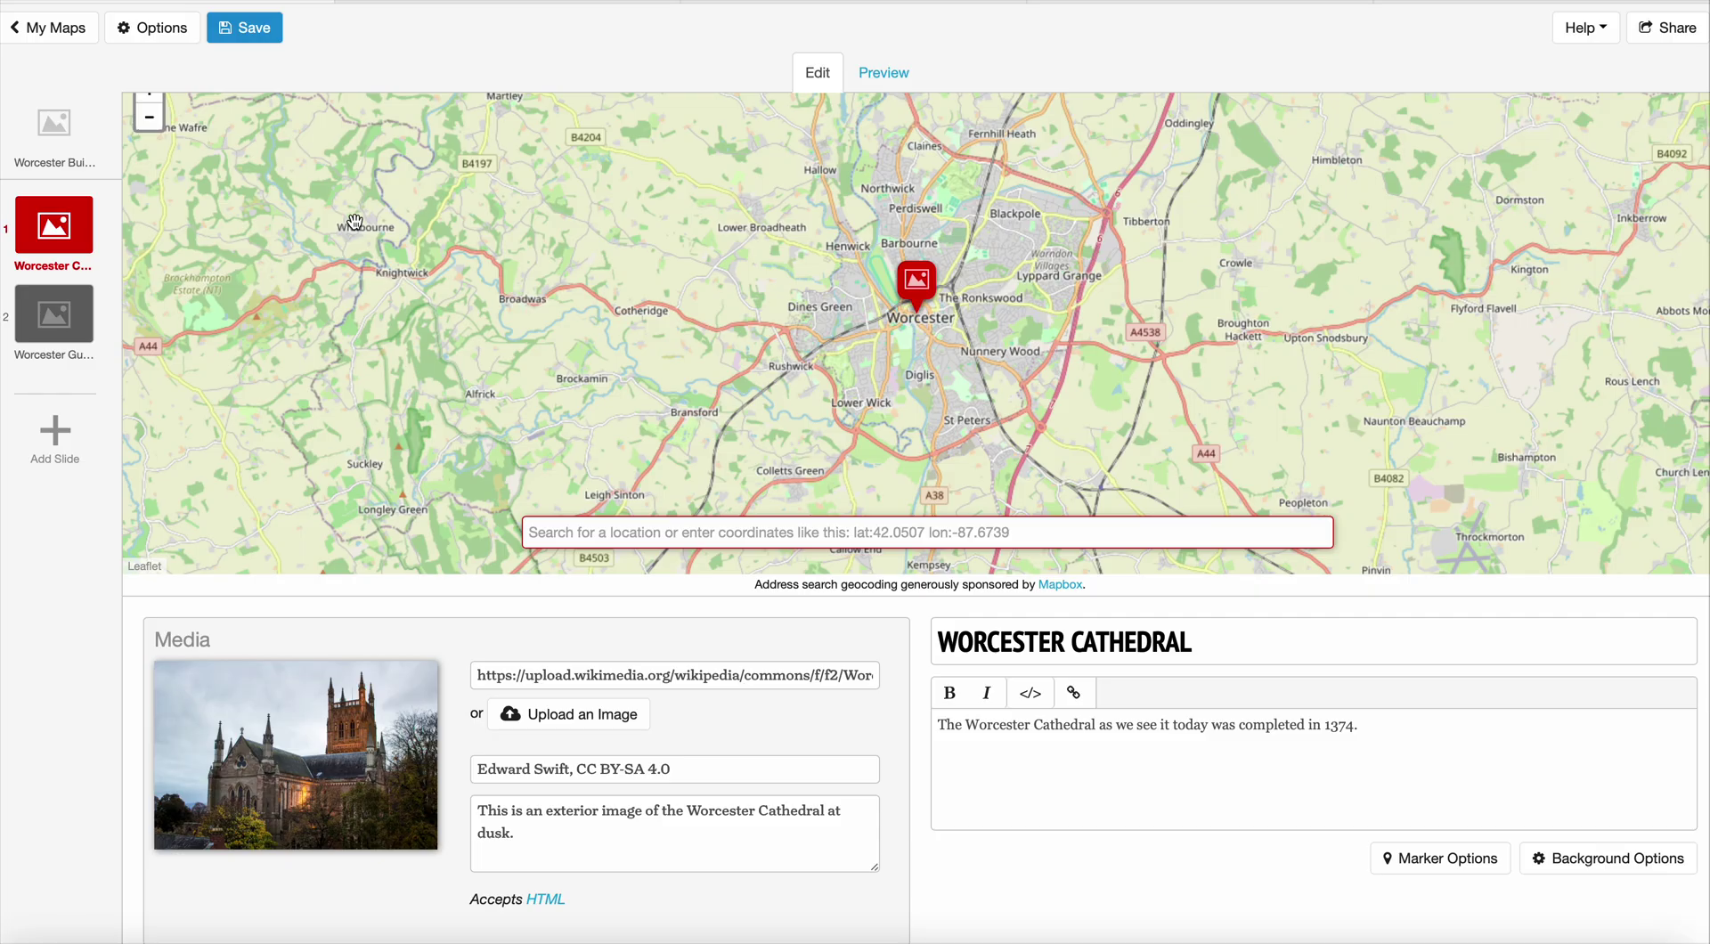
Place the Worcester Cathedral slide's marker beside The Guildhall on the map
{"action": "left_click", "coordinate": [149, 103]}
{"action": "left_click", "coordinate": [149, 103]}
{"action": "left_click", "coordinate": [148, 102]}
{"action": "left_click", "coordinate": [149, 102]}
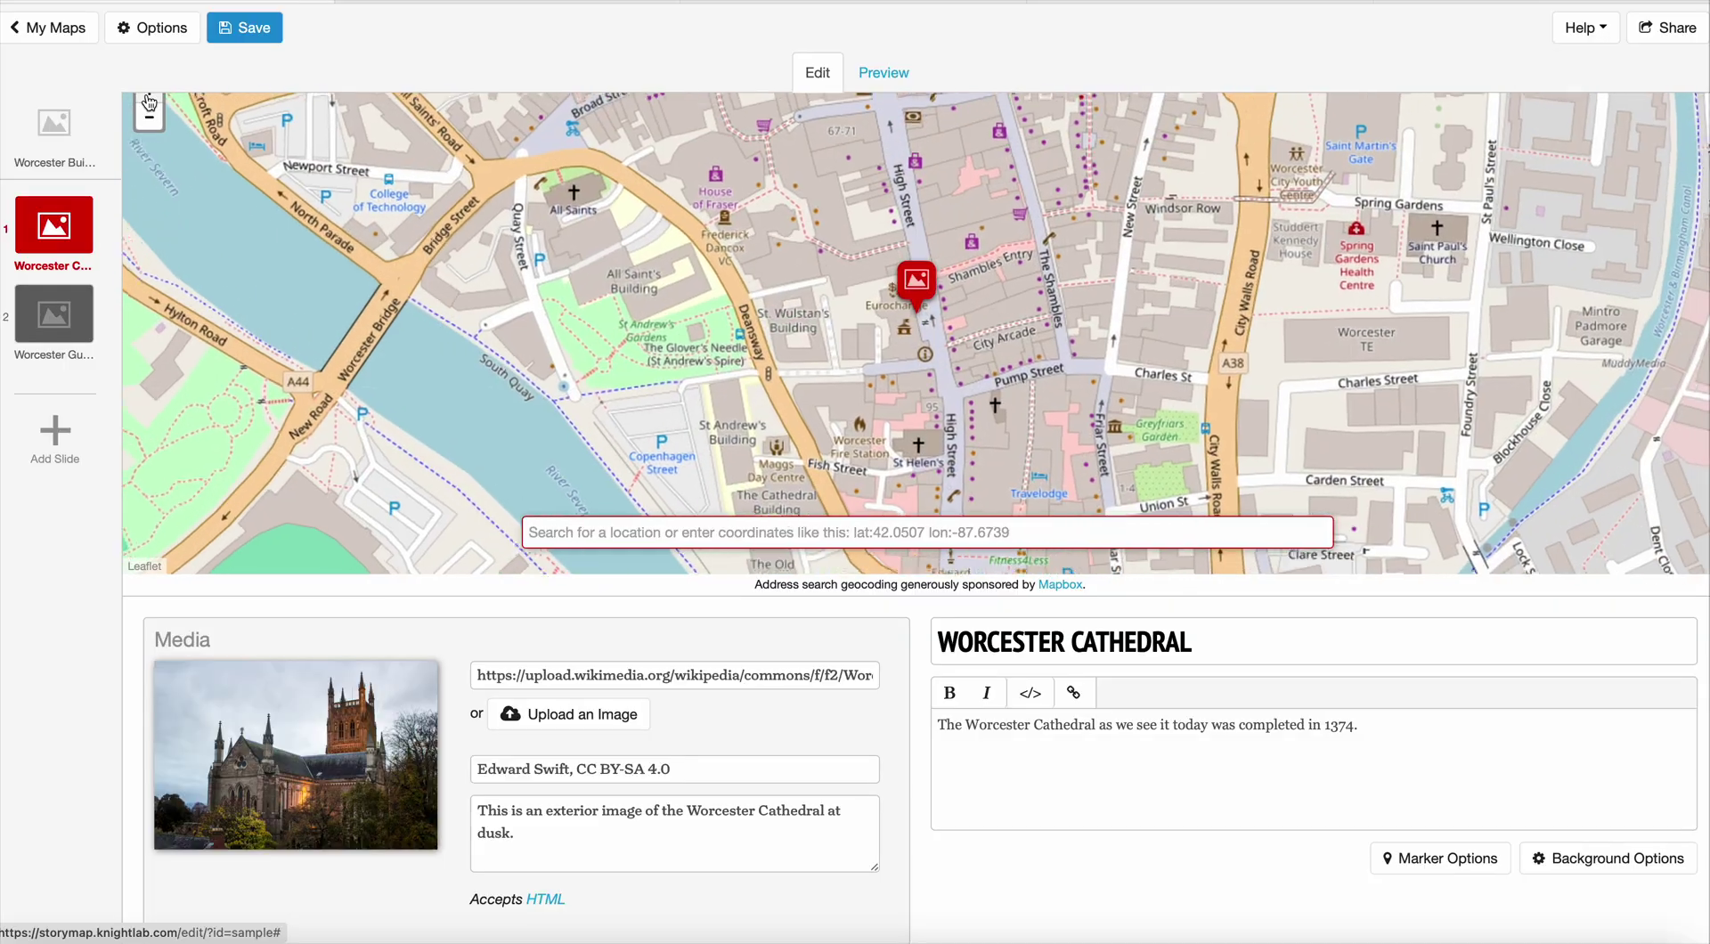
{"action": "left_click", "coordinate": [148, 103]}
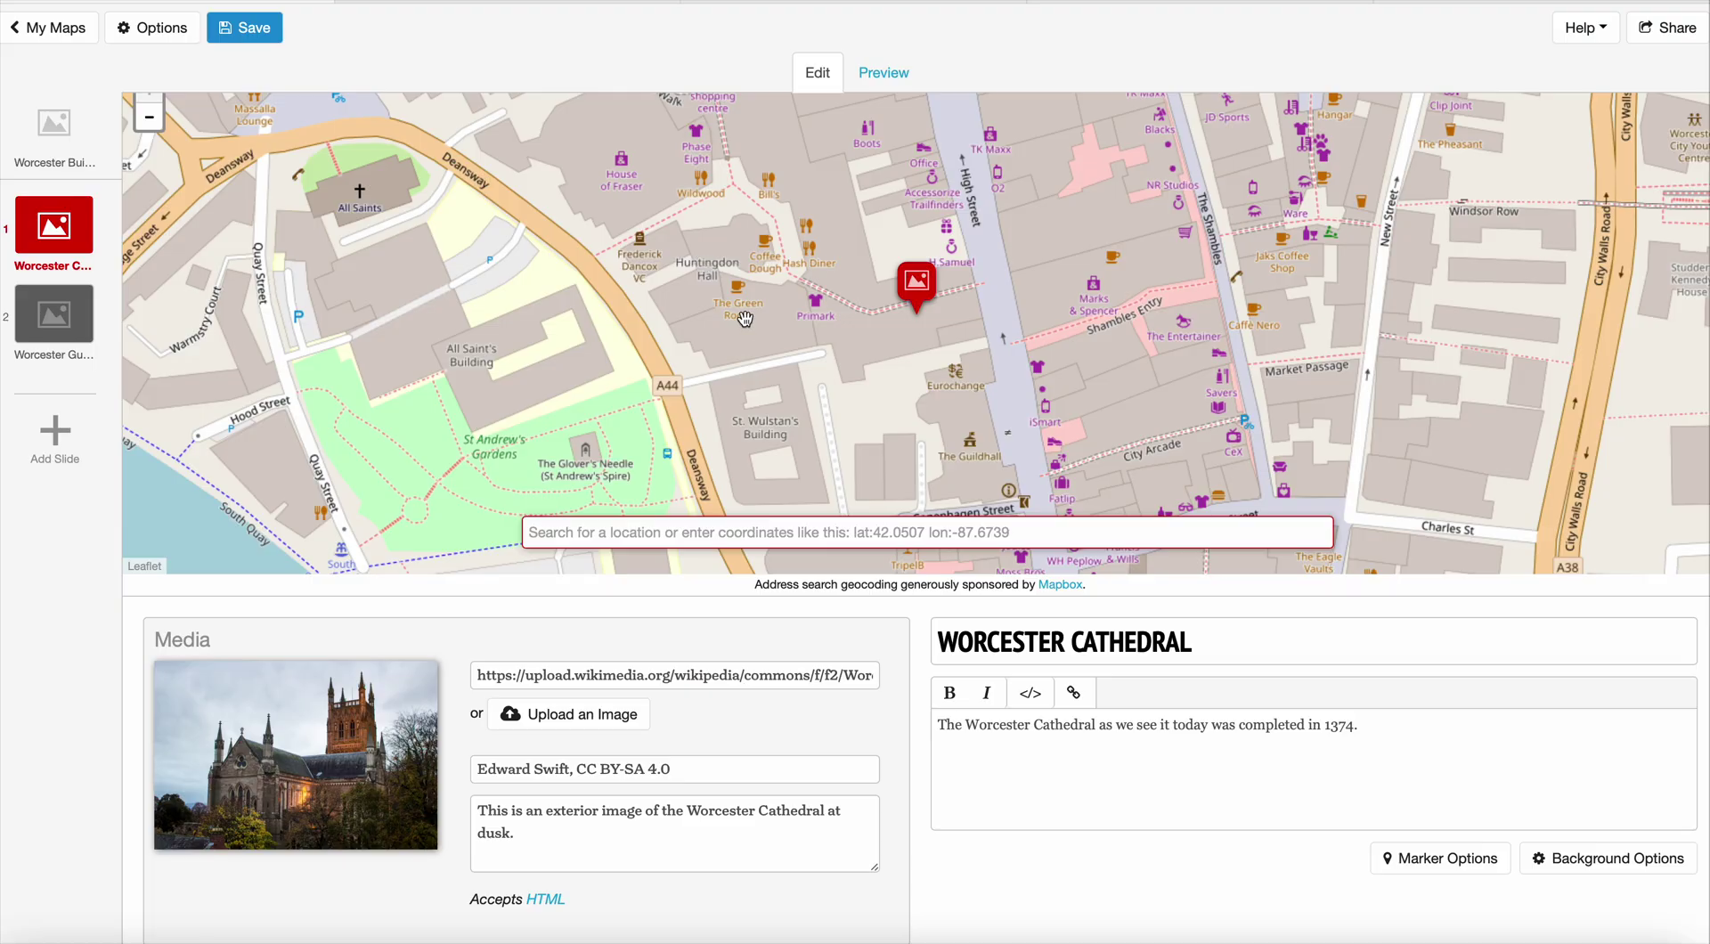
{"action": "left_click", "coordinate": [981, 432]}
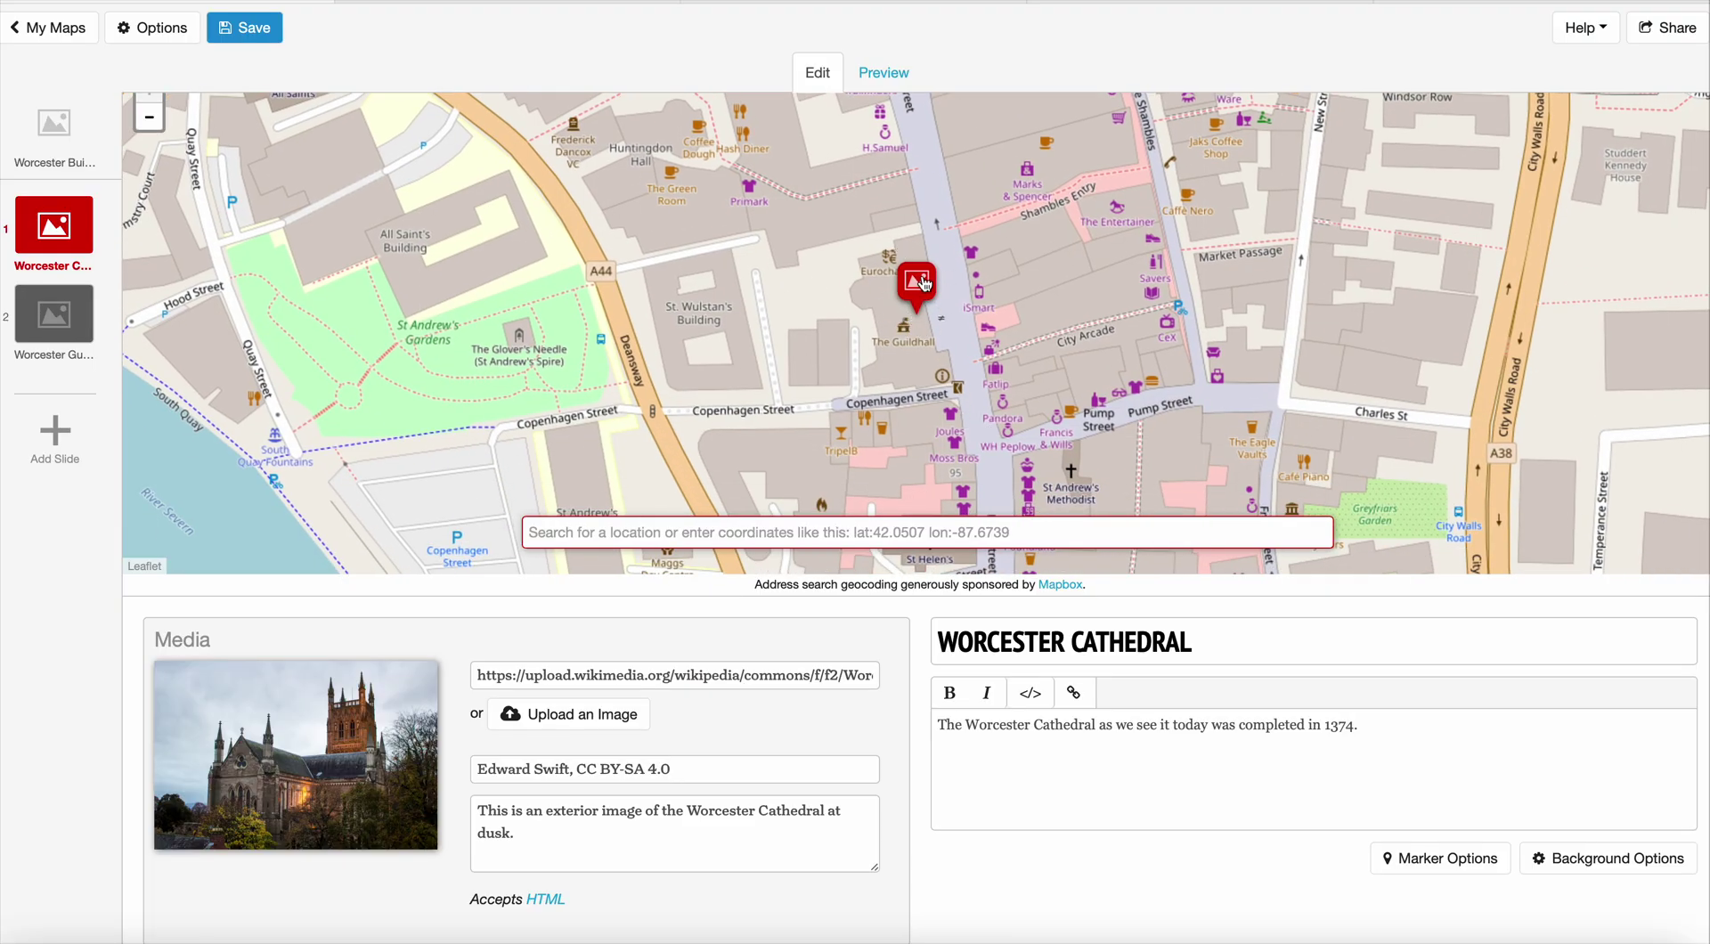
{"action": "mouse_move", "coordinate": [923, 283]}
{"action": "left_mouse_down"}
{"action": "mouse_move", "coordinate": [910, 276]}
{"action": "mouse_move", "coordinate": [910, 326]}
{"action": "mouse_move", "coordinate": [1129, 253]}
{"action": "mouse_move", "coordinate": [798, 281]}
{"action": "mouse_move", "coordinate": [930, 264]}
{"action": "mouse_move", "coordinate": [895, 272]}
{"action": "mouse_move", "coordinate": [905, 296]}
{"action": "left_mouse_up"}
Place the slide's marker on Worcester Cathedral, south of The Guildhall, and move it to the building's west end
{"action": "left_click_drag", "start_coordinate": [984, 407], "coordinate": [979, 152]}
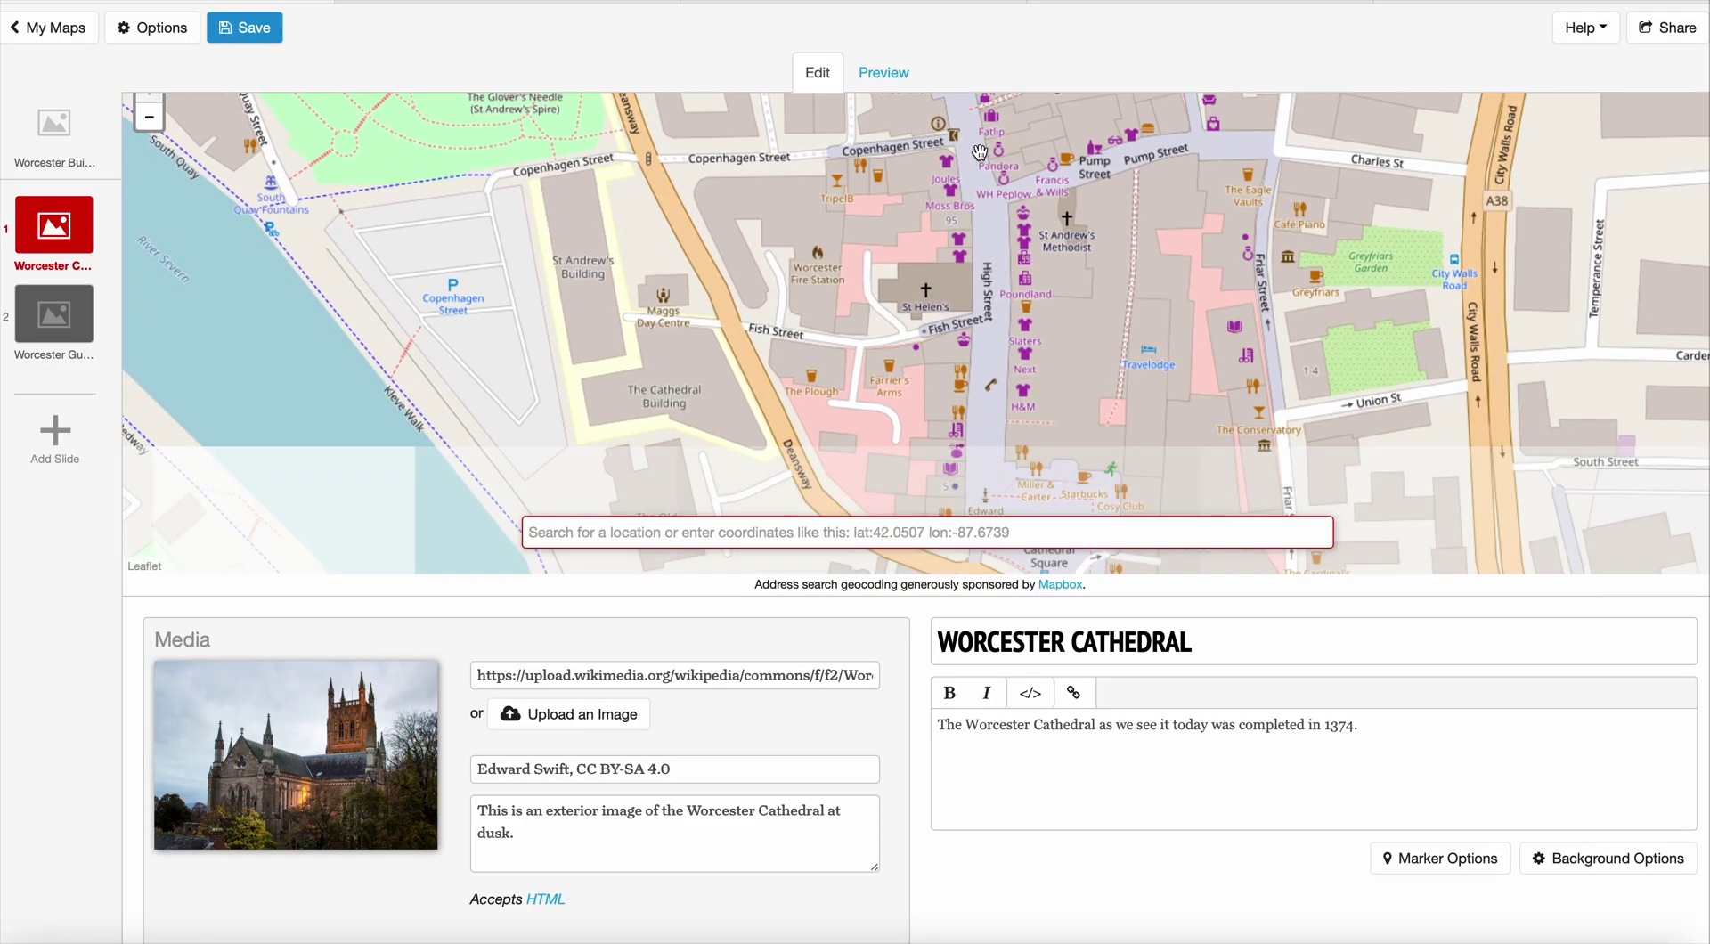
{"action": "left_click_drag", "start_coordinate": [1028, 435], "coordinate": [896, 238]}
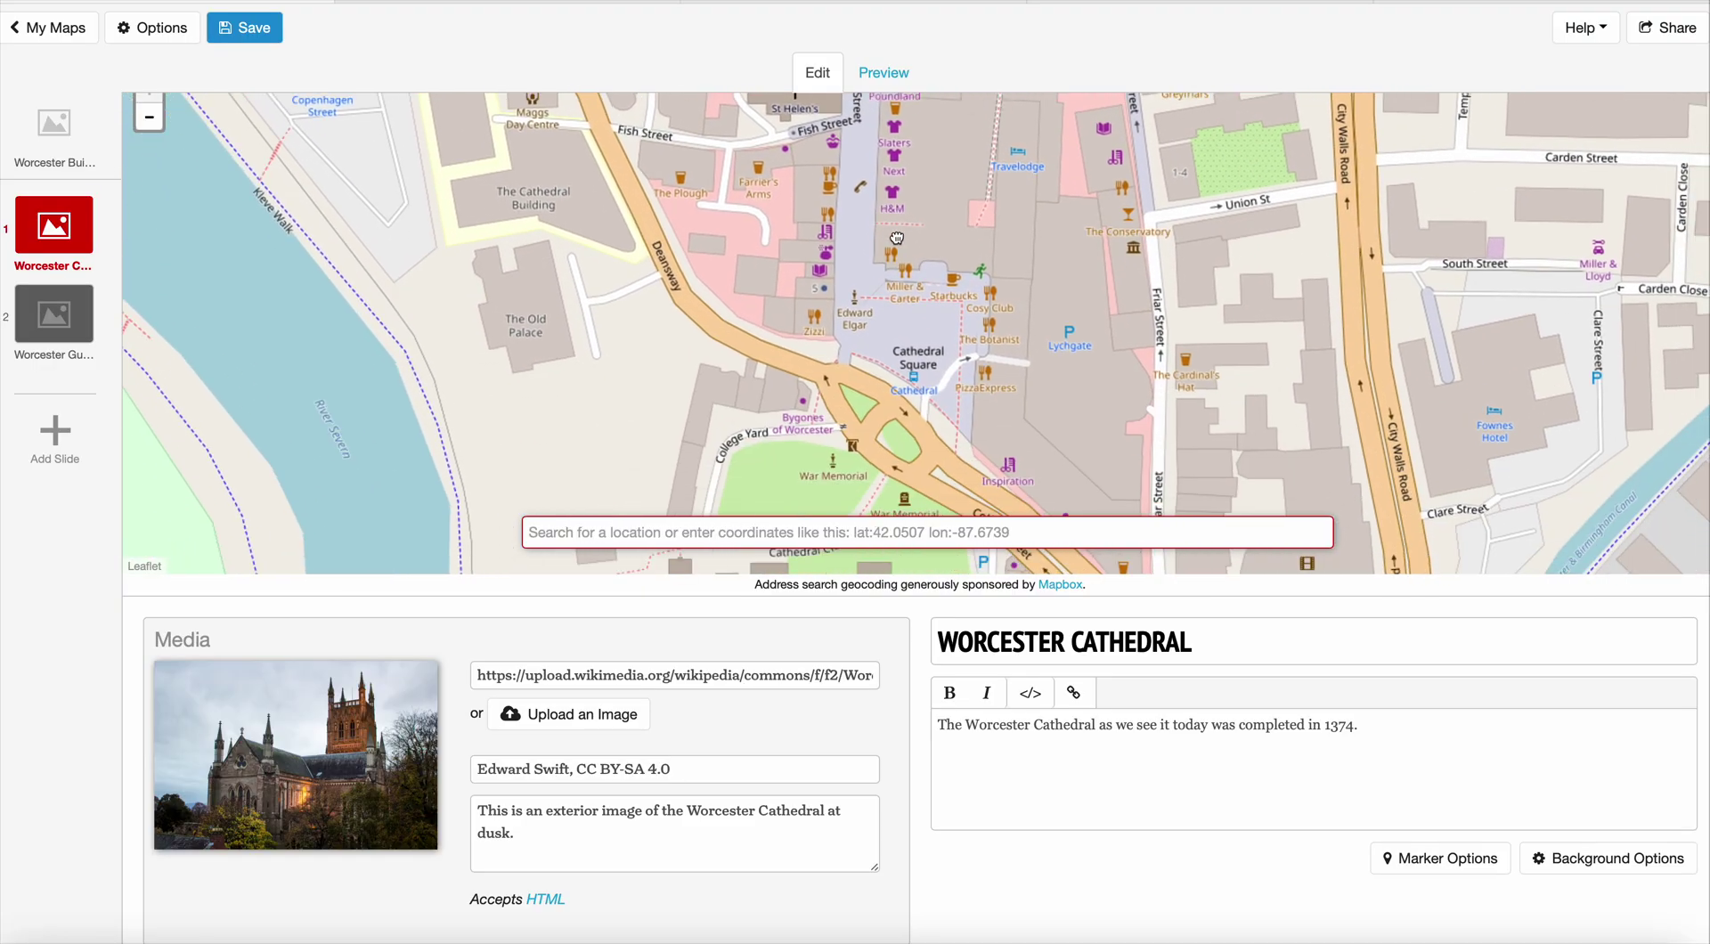
{"action": "left_click_drag", "start_coordinate": [980, 370], "coordinate": [900, 183]}
{"action": "left_click_drag", "start_coordinate": [781, 325], "coordinate": [933, 174]}
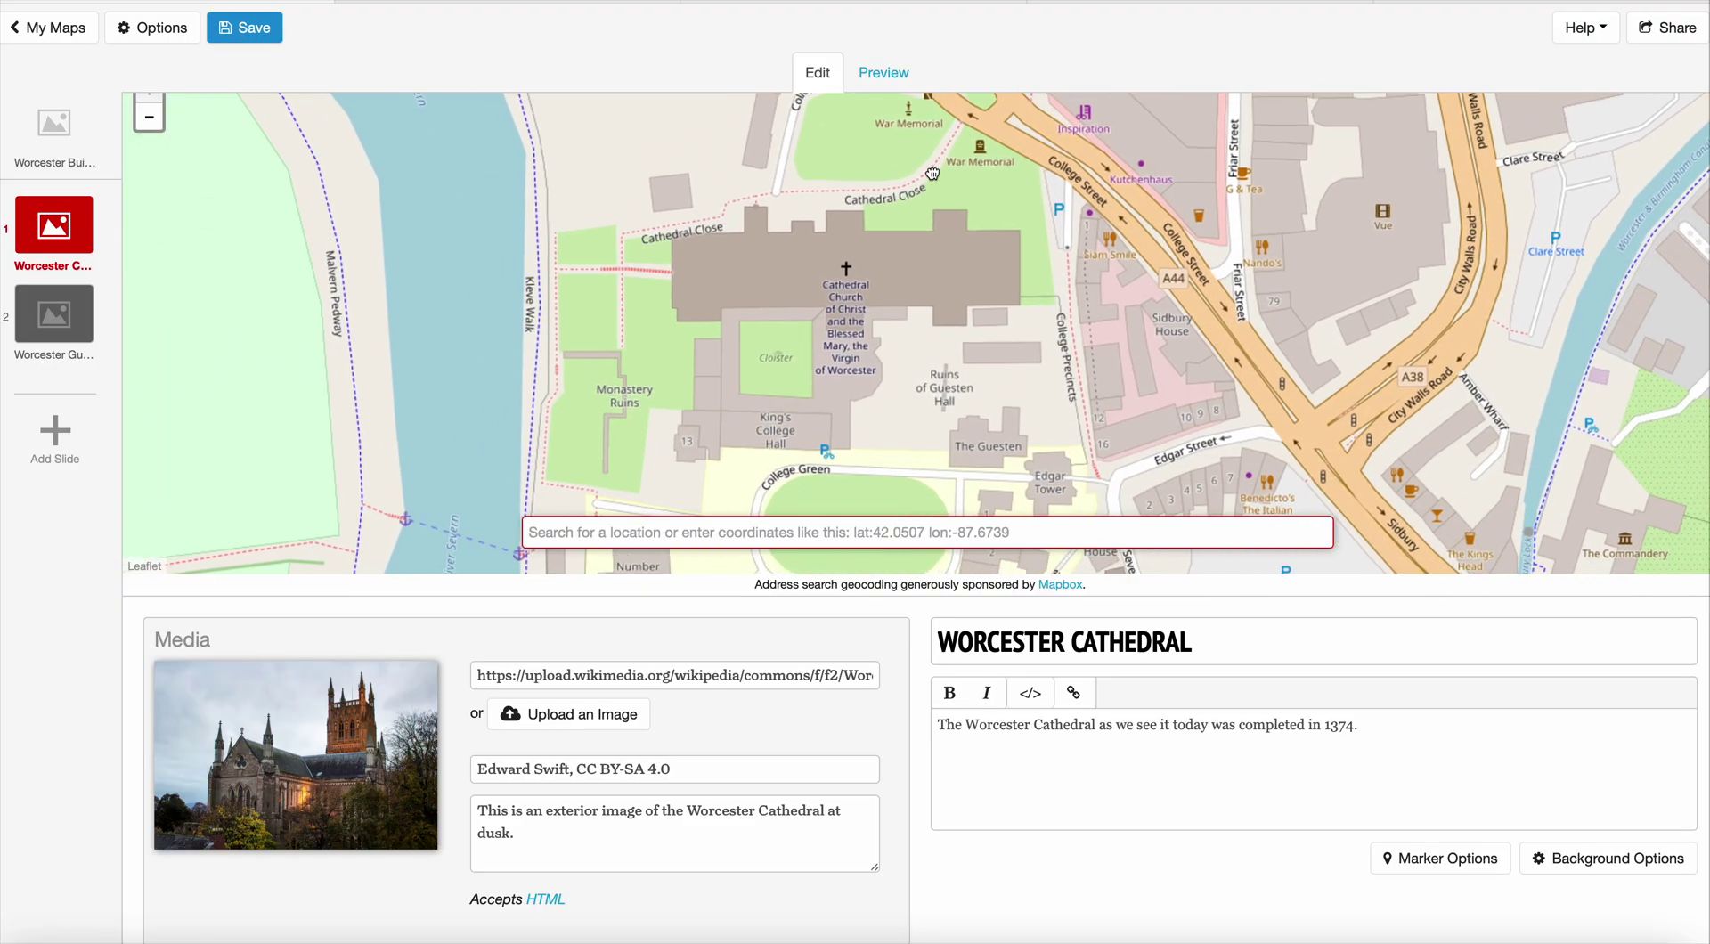
{"action": "left_click", "coordinate": [861, 247]}
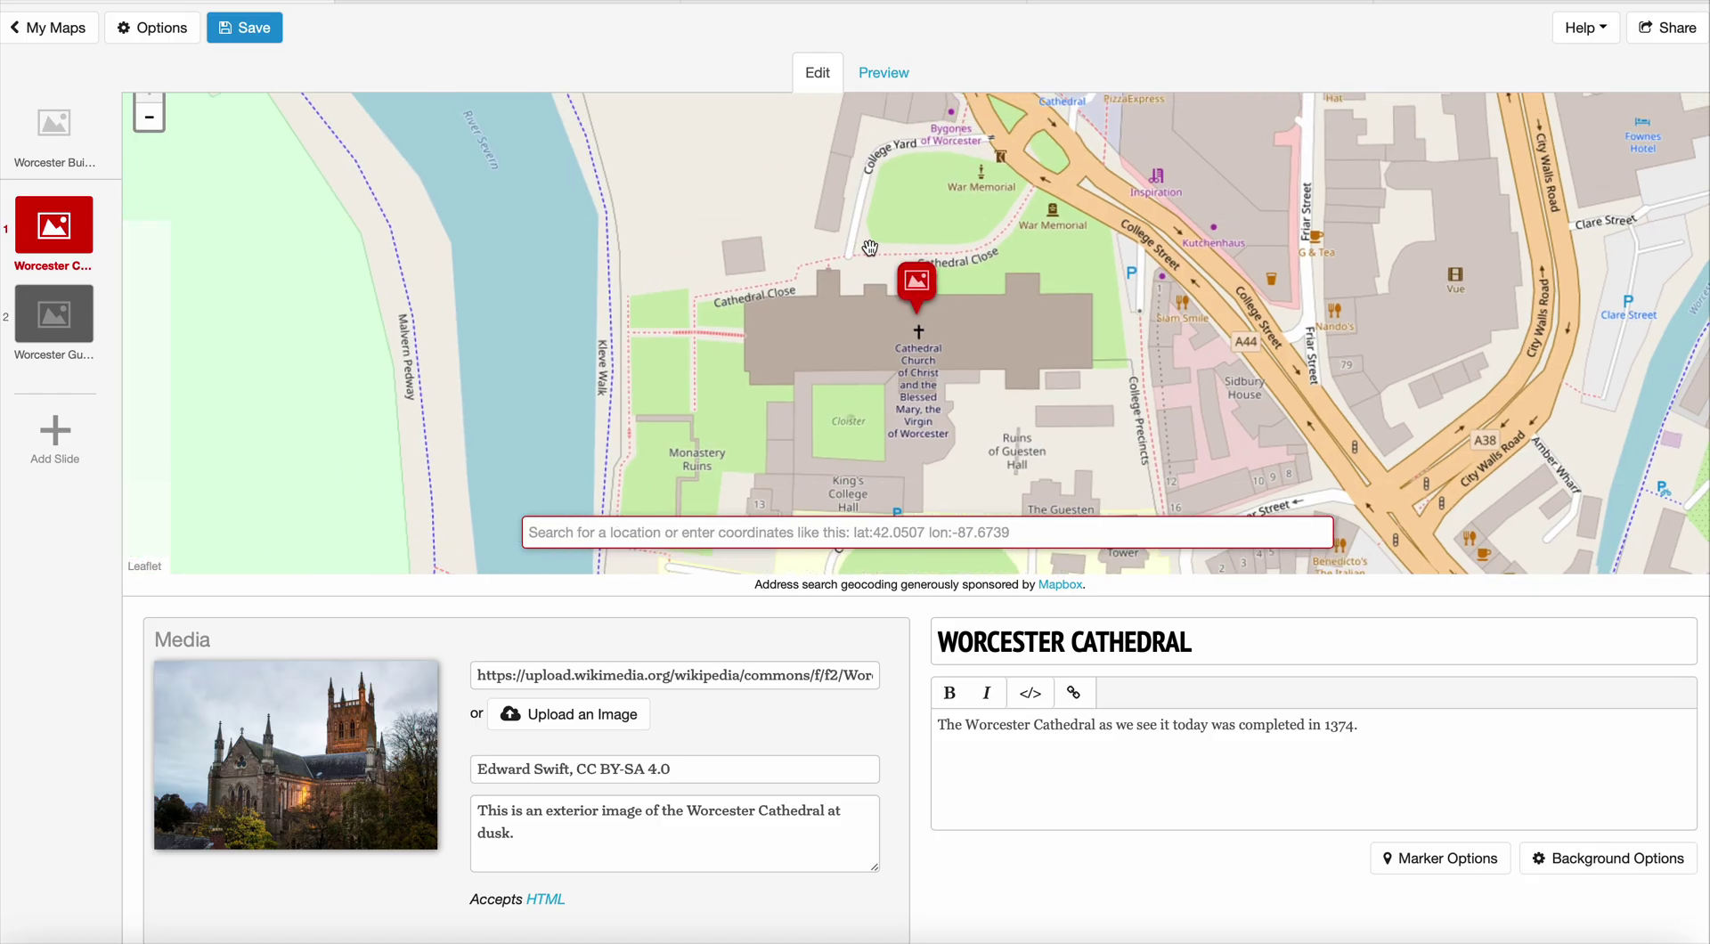
{"action": "left_click_drag", "start_coordinate": [977, 508], "coordinate": [938, 311]}
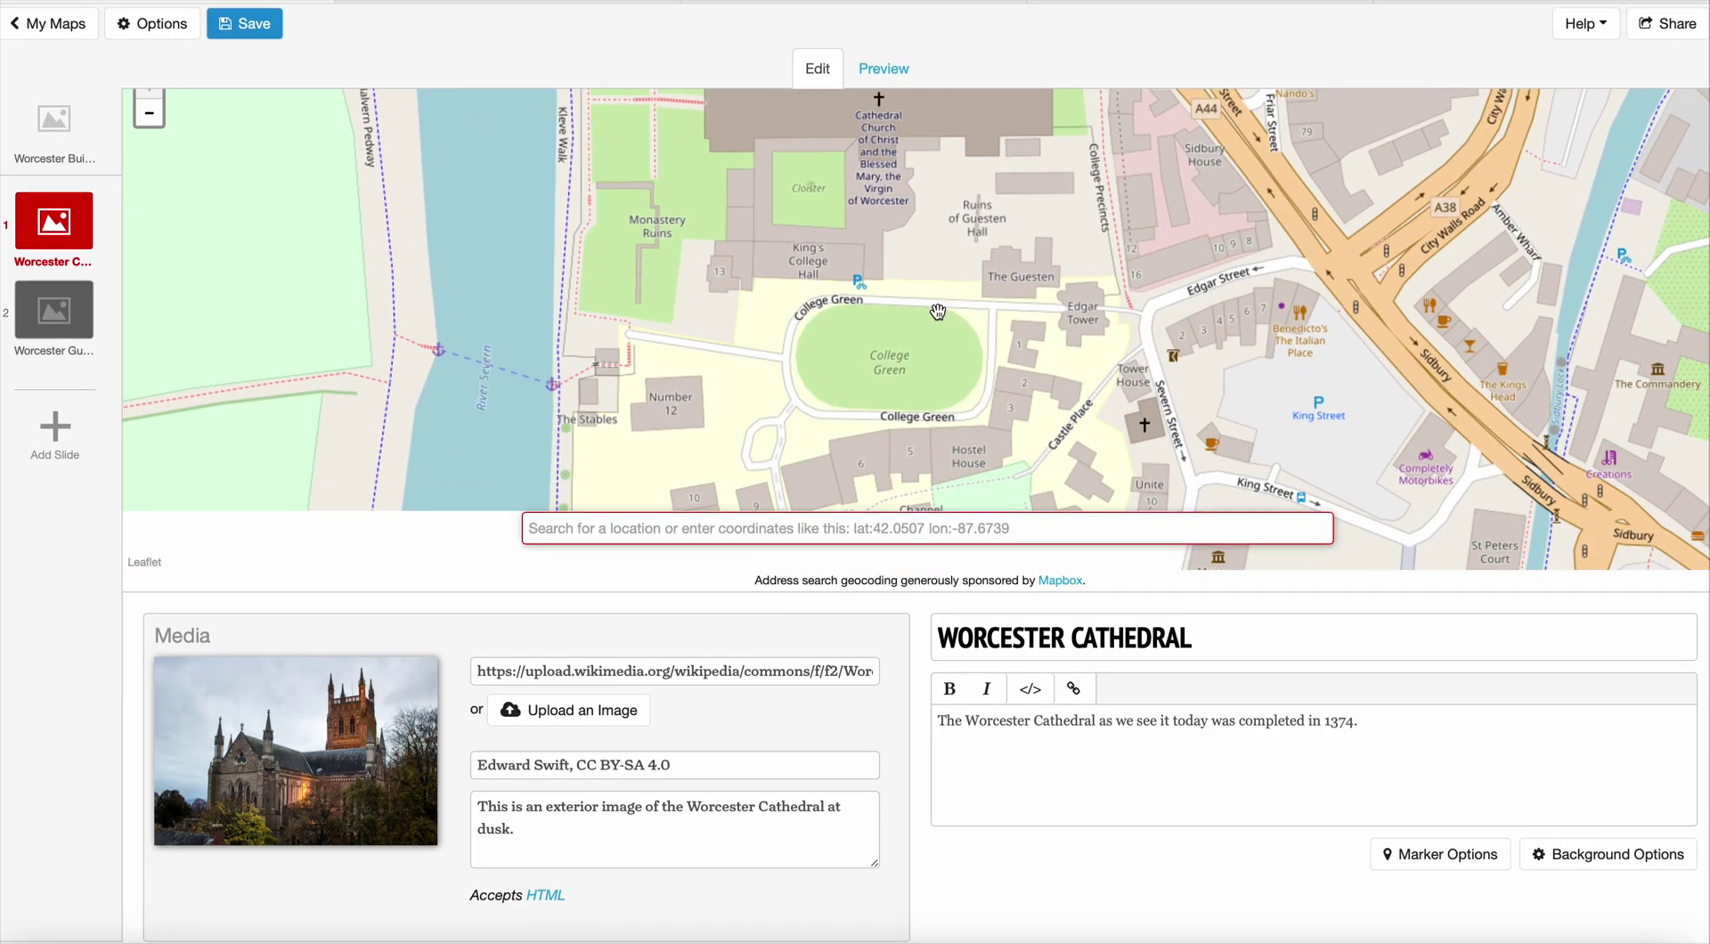
{"action": "left_click_drag", "start_coordinate": [904, 225], "coordinate": [926, 328]}
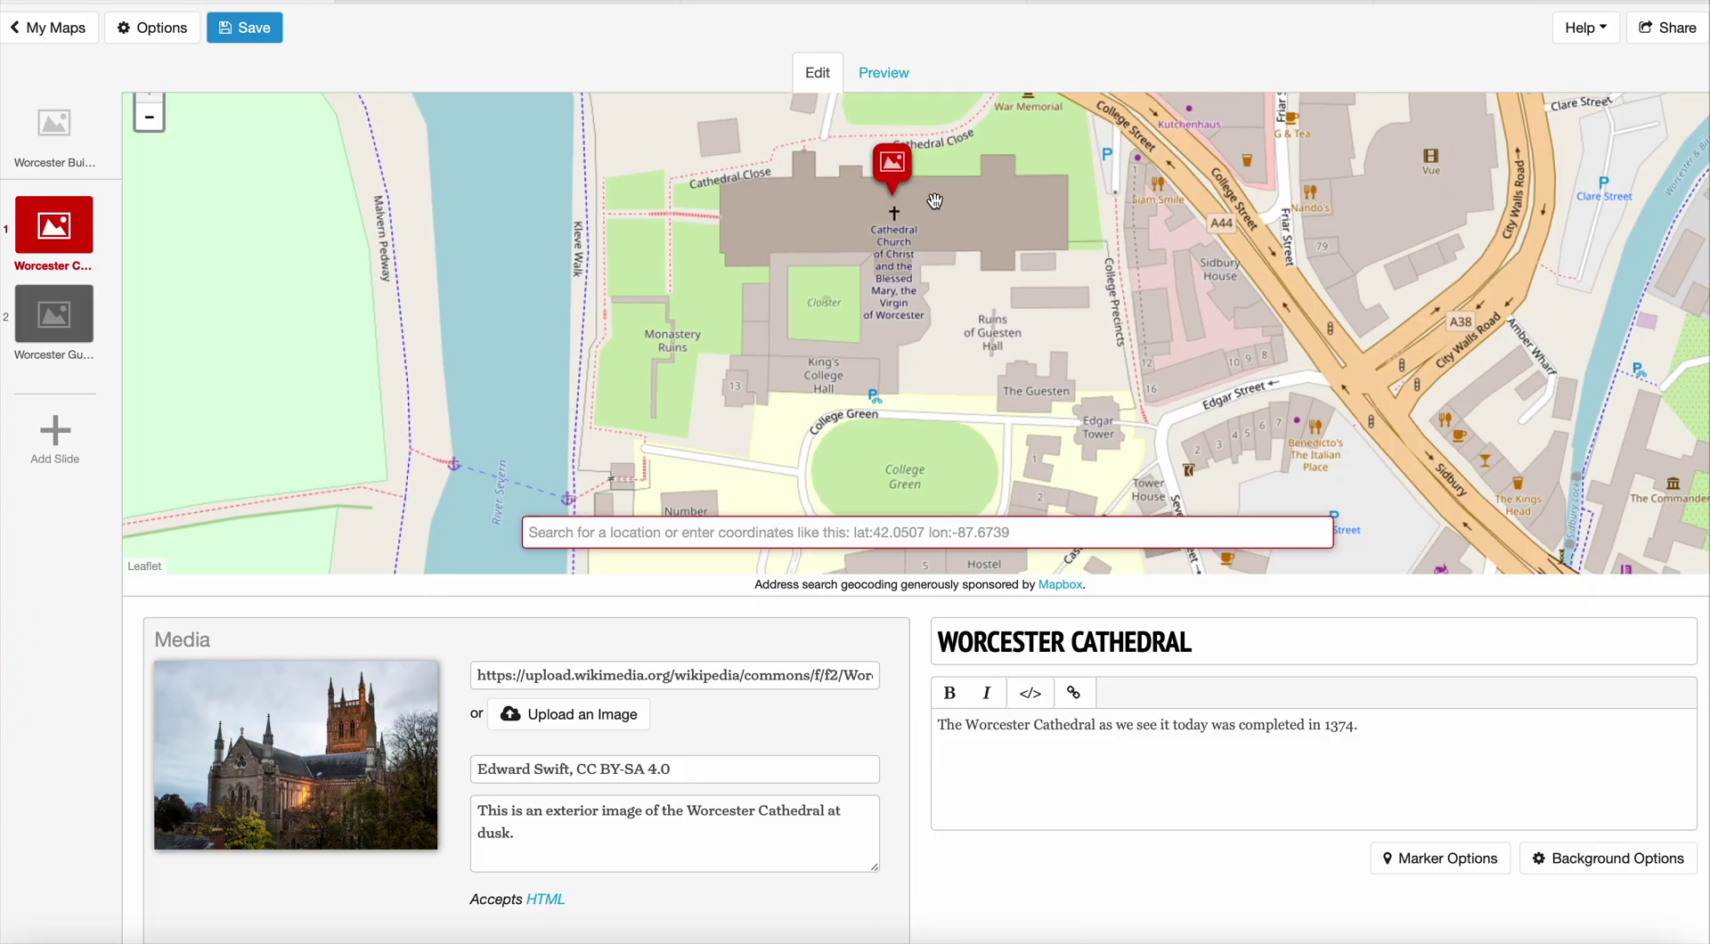
{"action": "left_click_drag", "start_coordinate": [886, 164], "coordinate": [736, 167]}
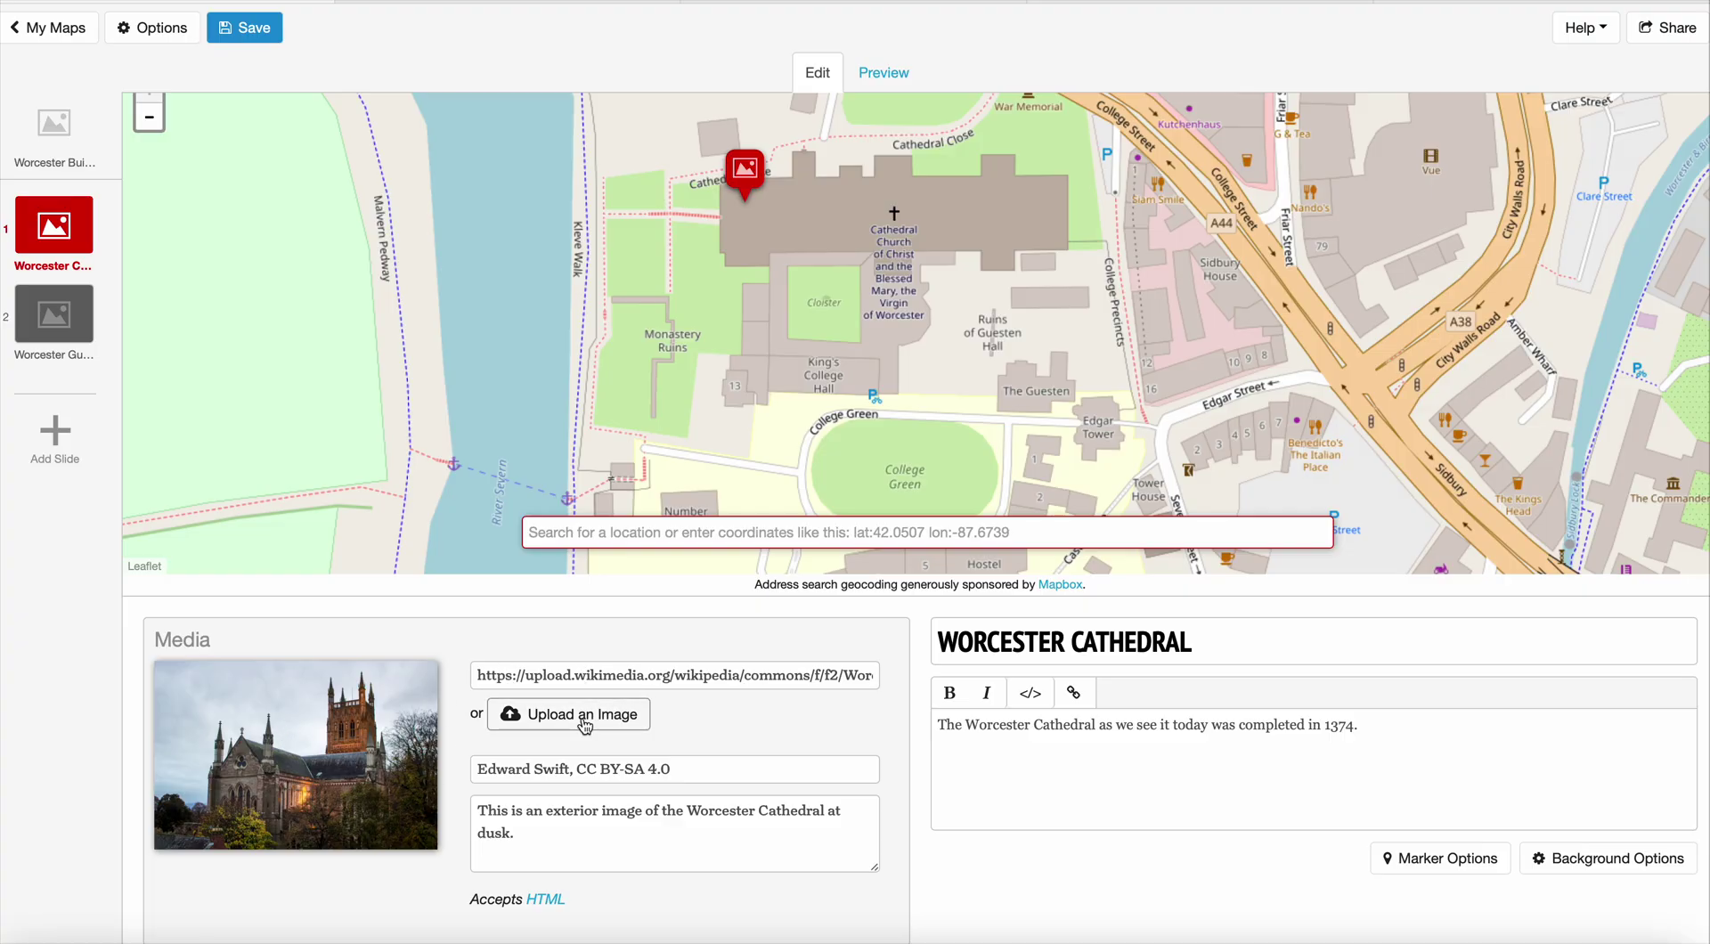
Examine the full media URL of the Worcester Cathedral image from beginning to end
{"action": "left_click", "coordinate": [571, 675]}
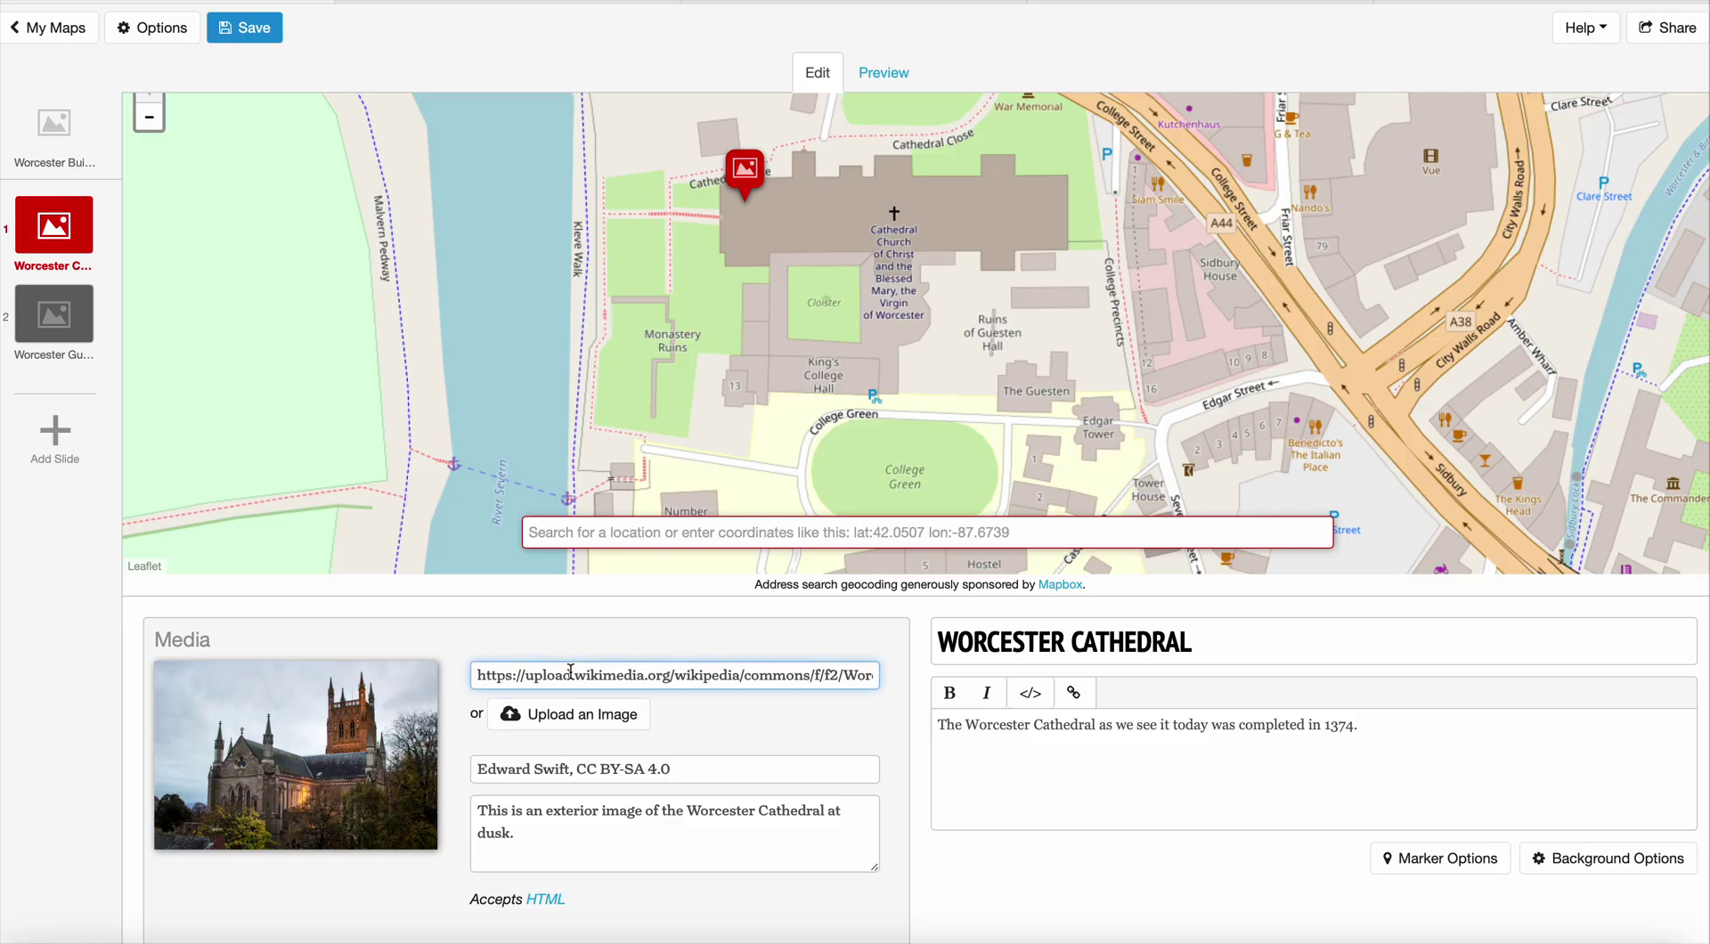
{"action": "key", "text": "End"}
{"action": "key", "text": "Home"}
{"action": "key", "text": "End"}
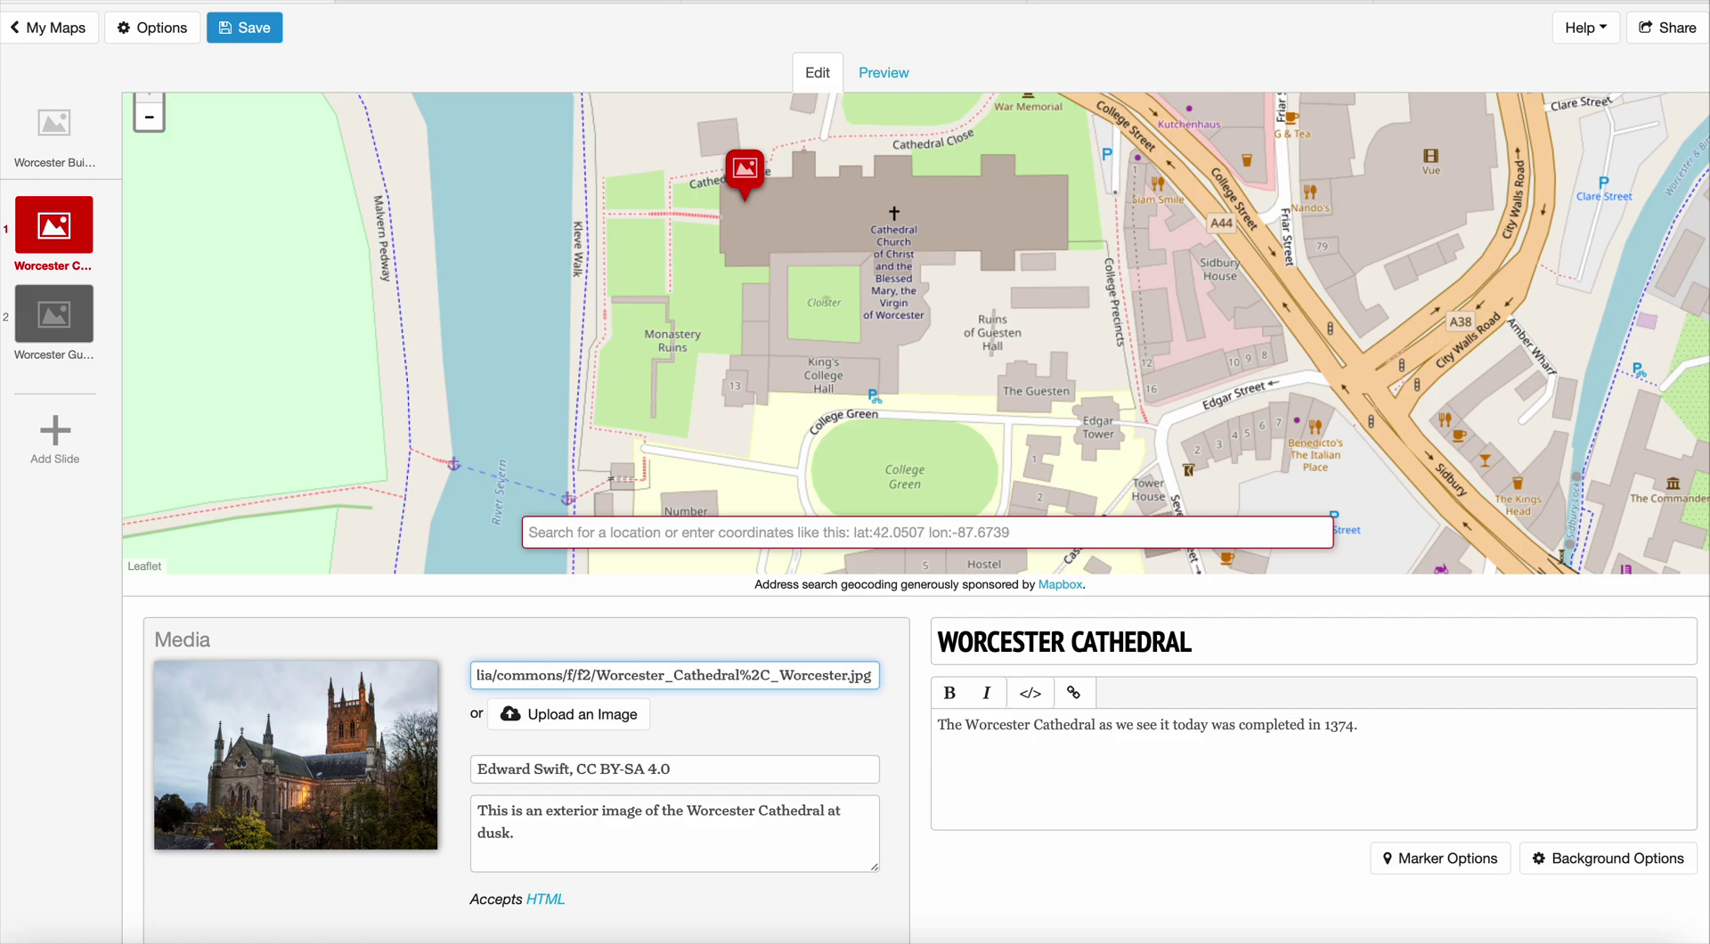
{"action": "key", "text": "Home"}
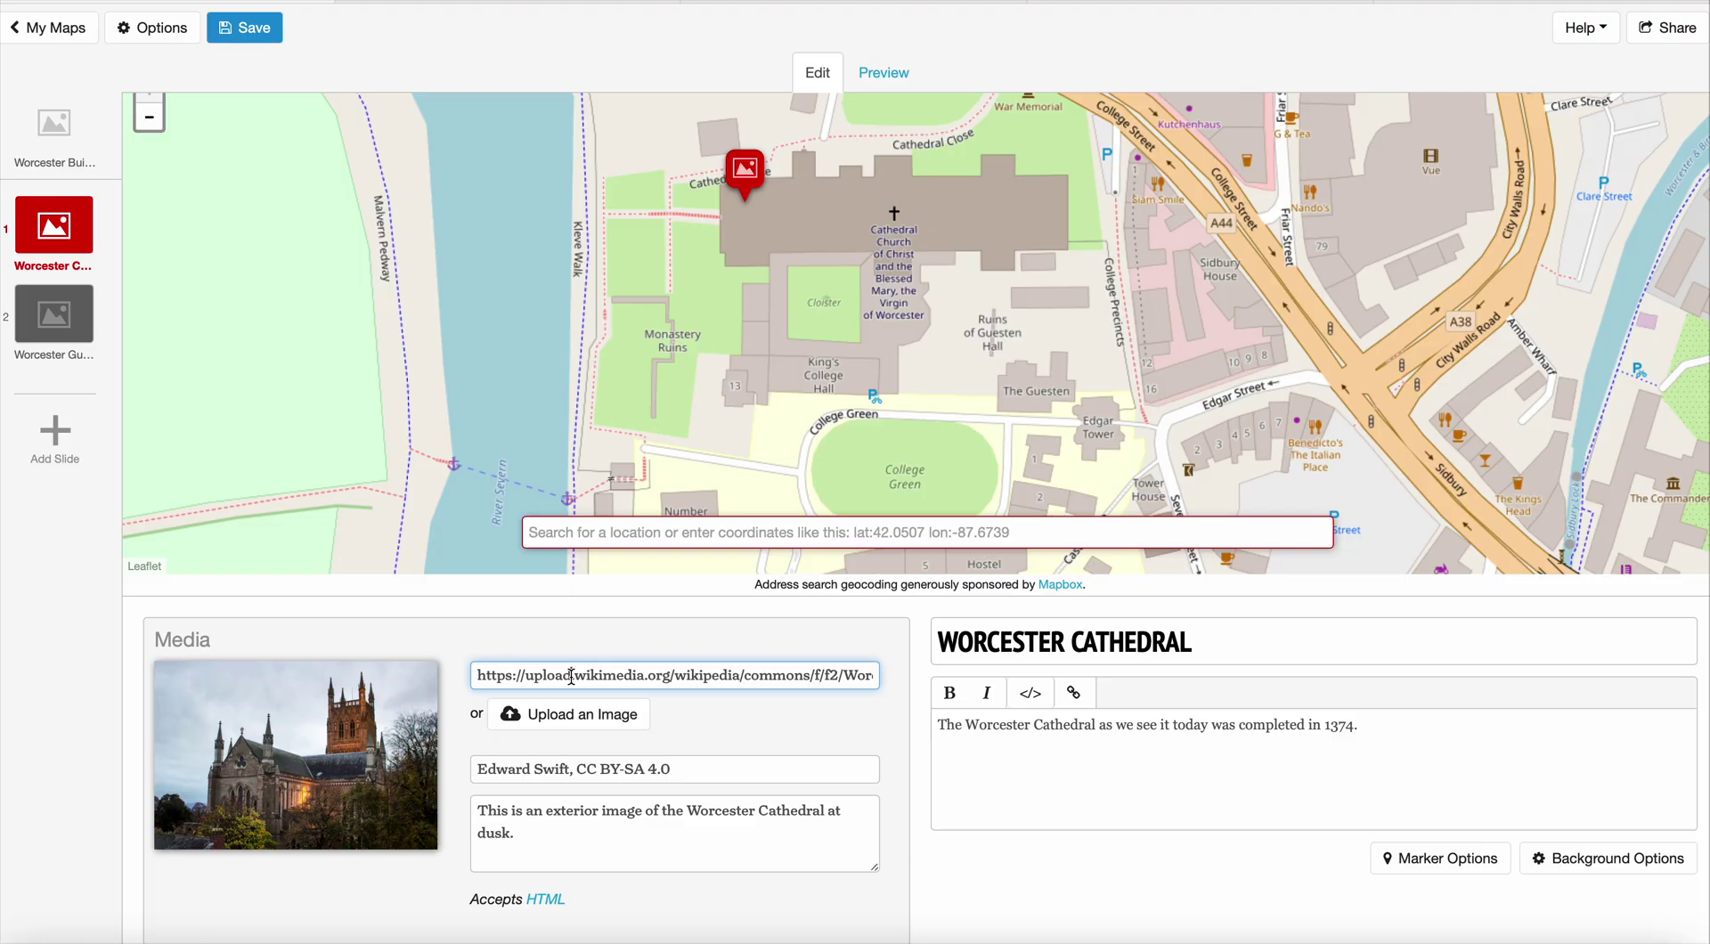
{"action": "key", "text": "End"}
{"action": "key", "text": "Home"}
Review the cathedral image's credit and licence, along with the slide's headline and description text
{"action": "double_click", "coordinate": [651, 768]}
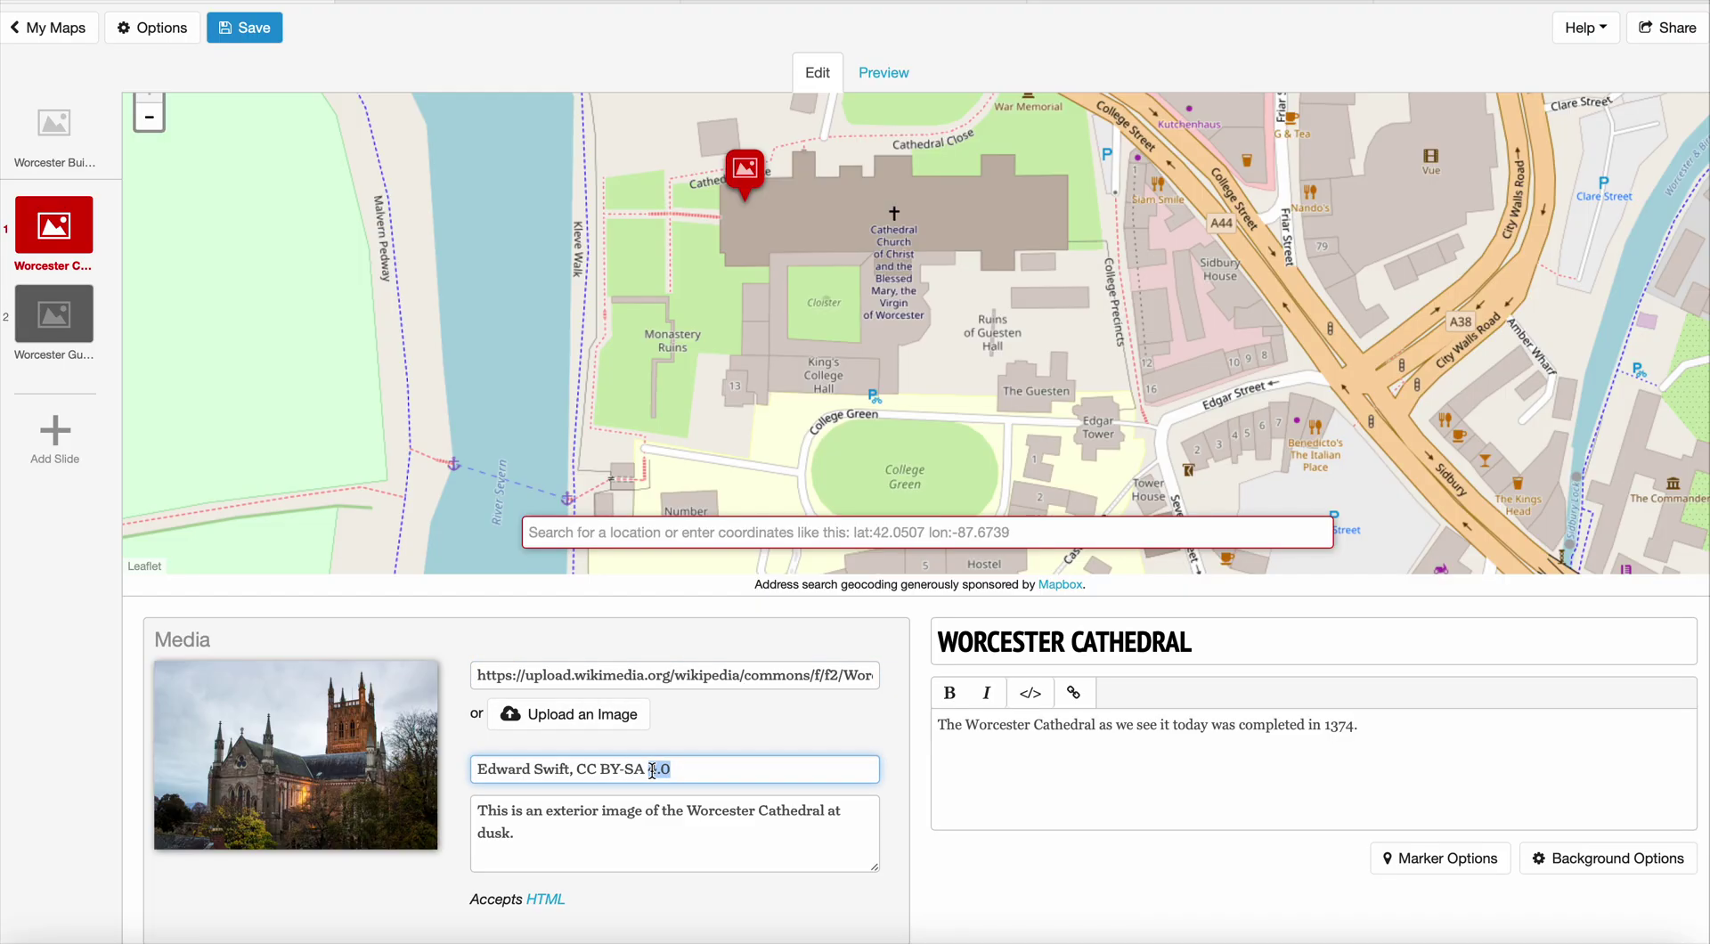
{"action": "left_click", "coordinate": [652, 768]}
{"action": "left_click_drag", "start_coordinate": [493, 769], "coordinate": [551, 771]}
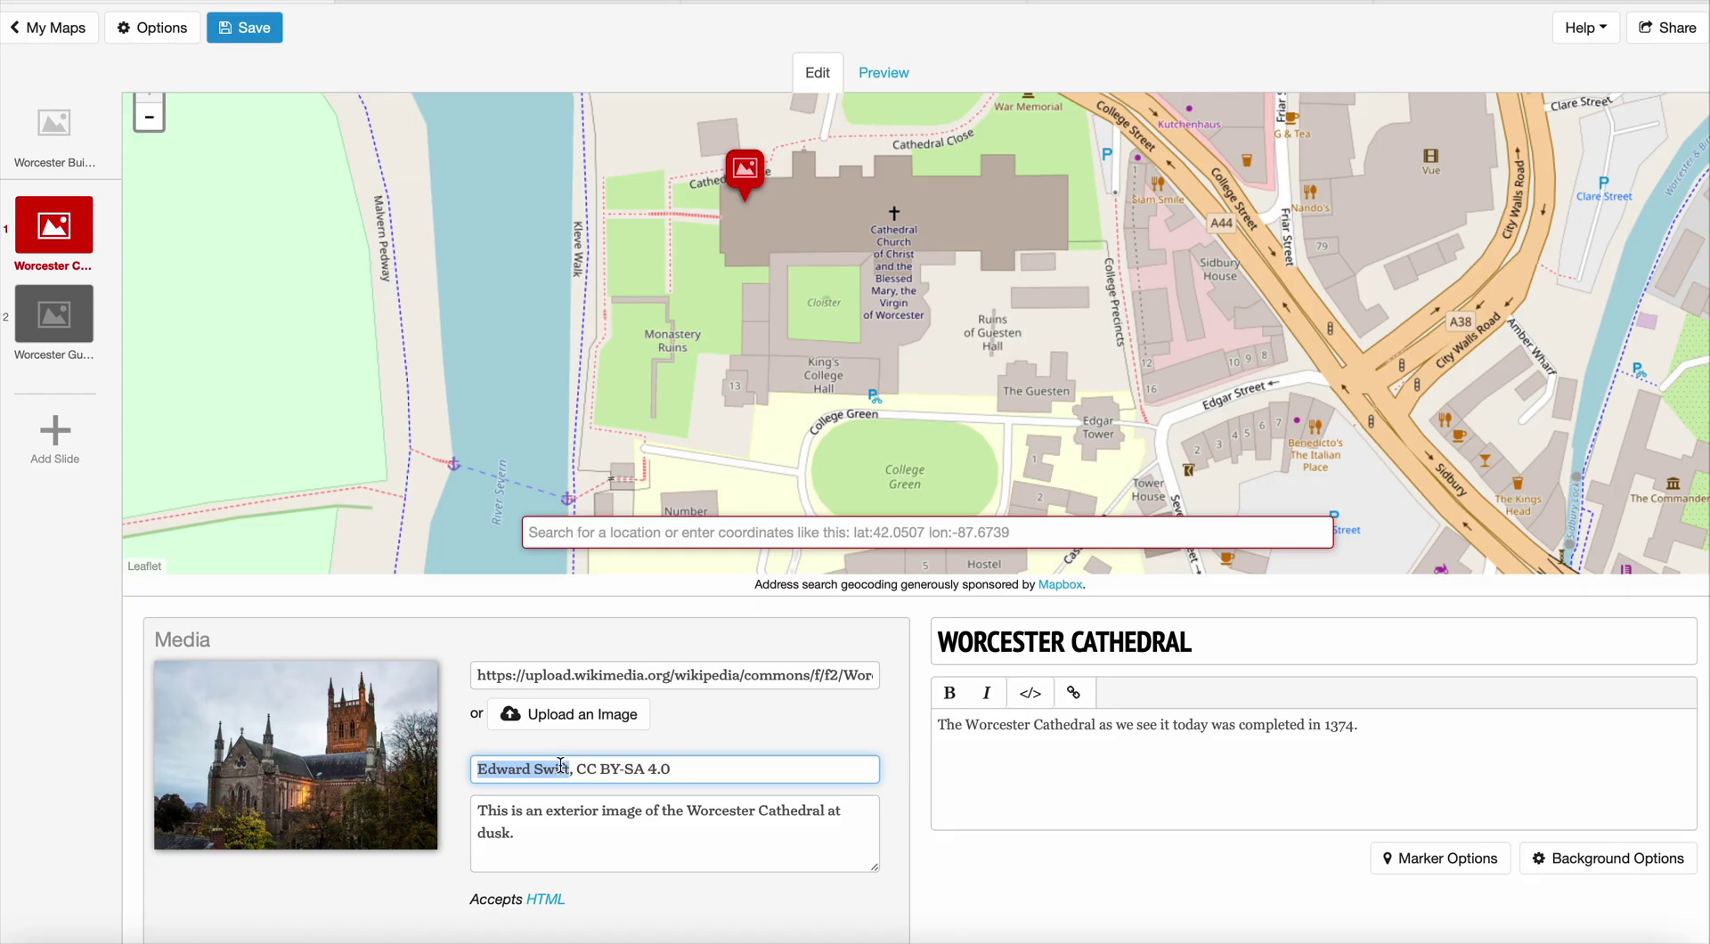
{"action": "left_click_drag", "start_coordinate": [582, 767], "coordinate": [698, 765]}
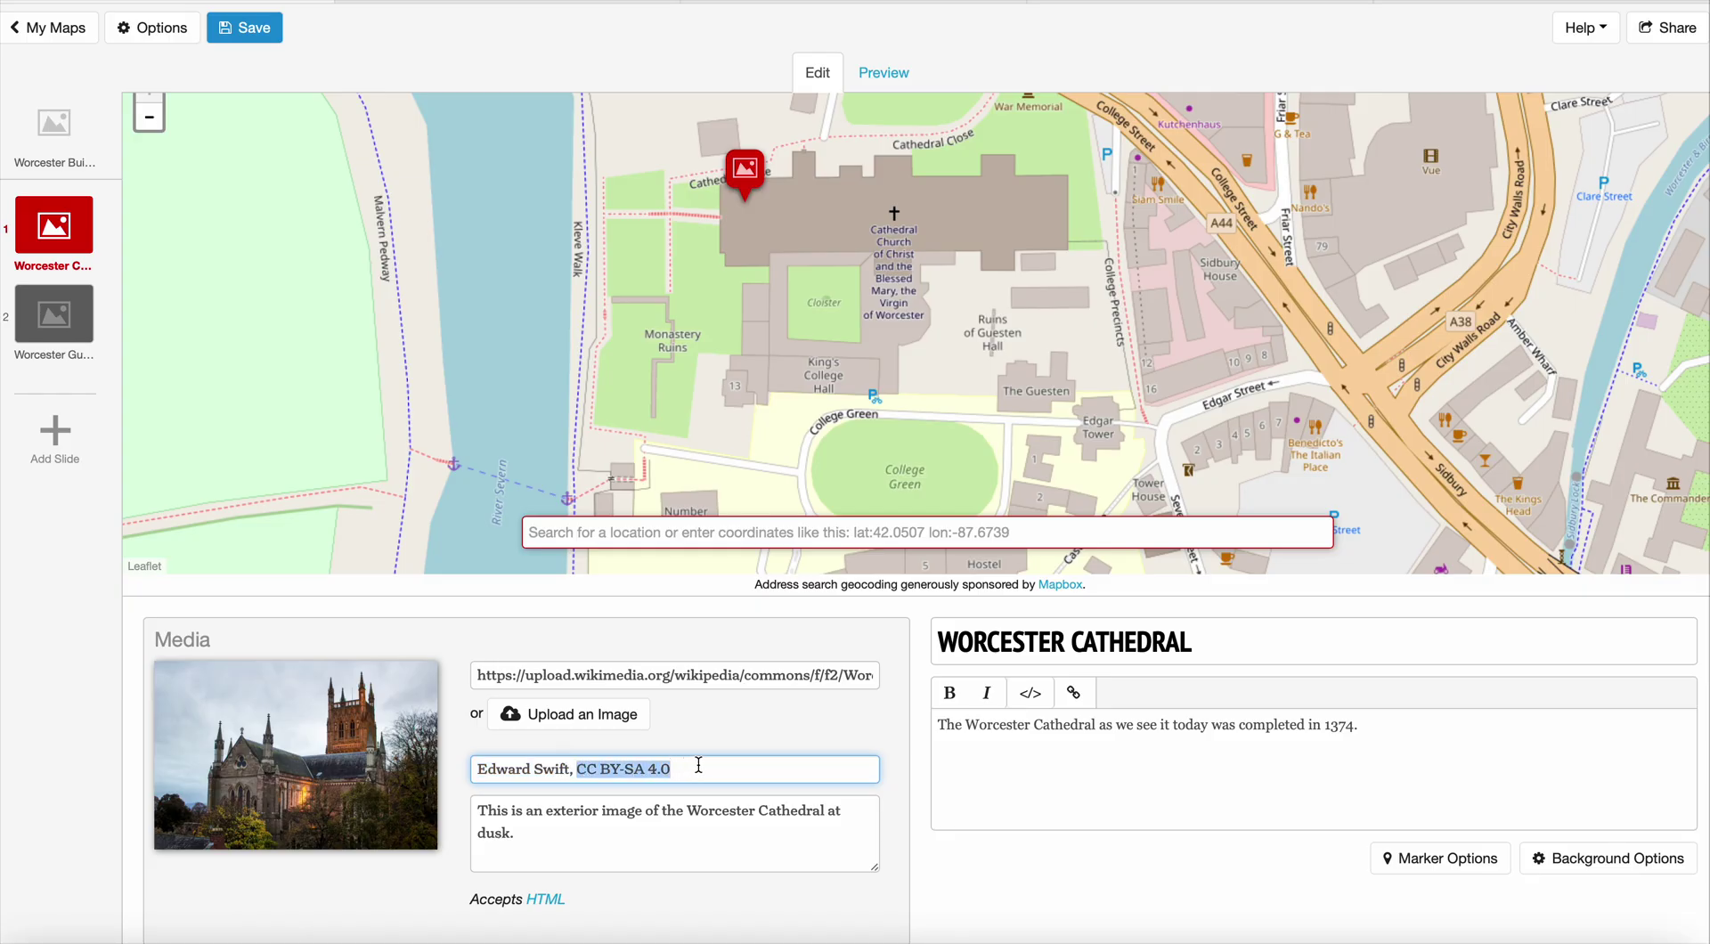
{"action": "left_click", "coordinate": [698, 765]}
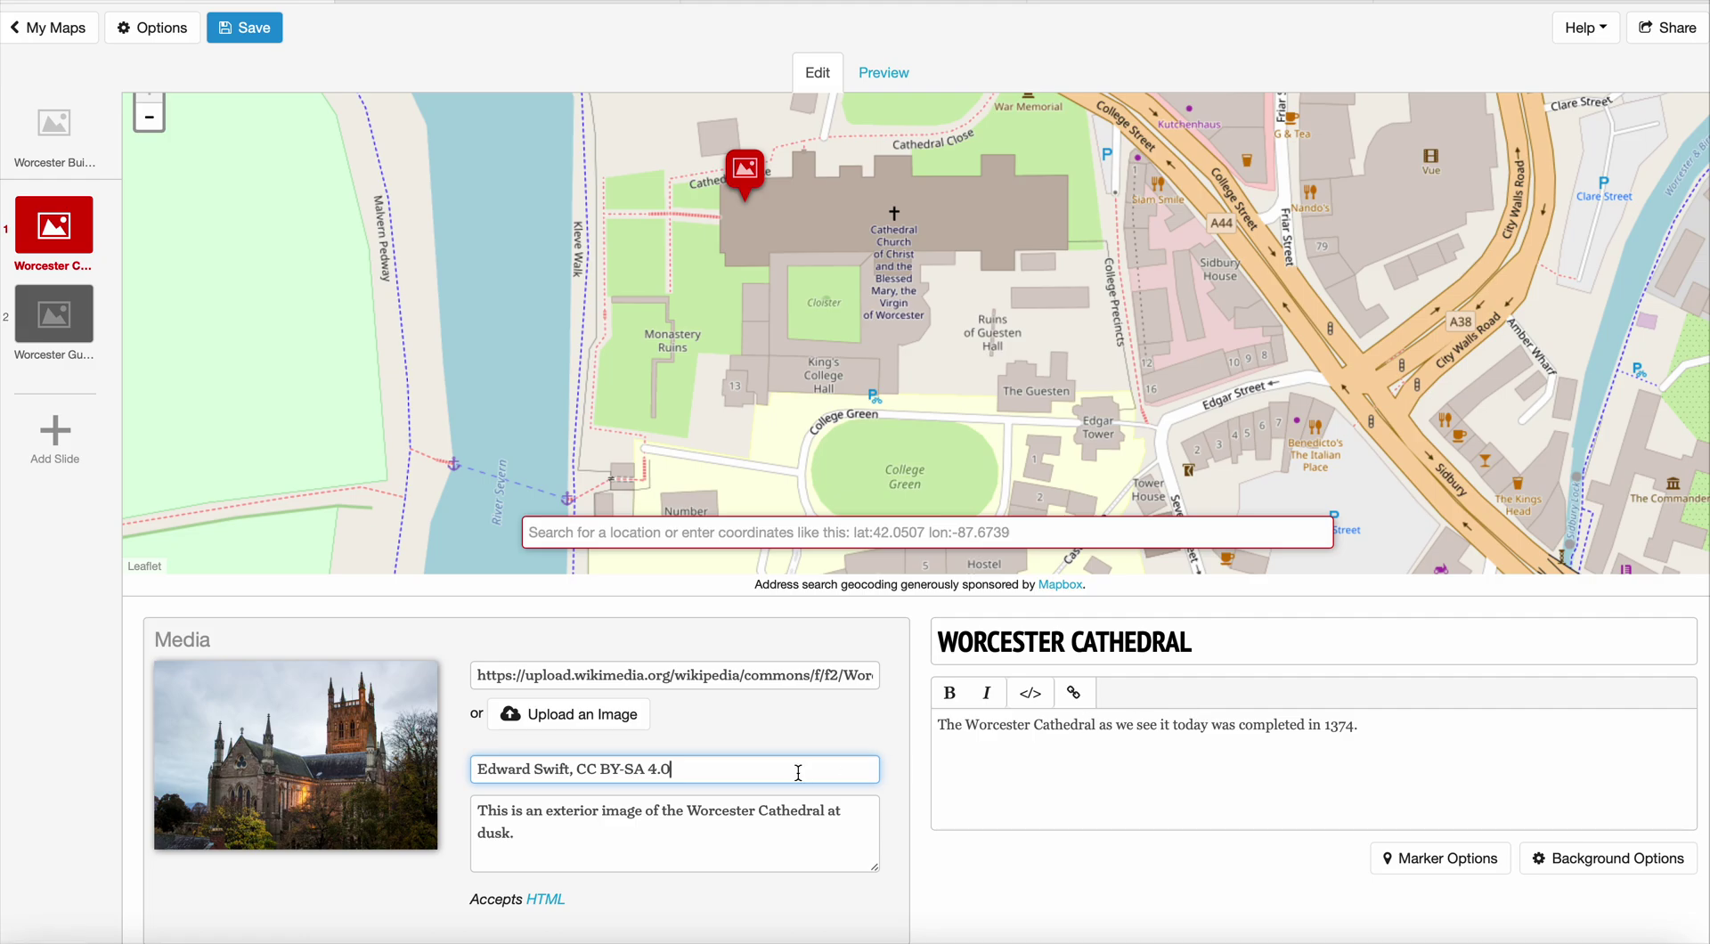
{"action": "left_click", "coordinate": [989, 640]}
{"action": "triple_click", "coordinate": [991, 640]}
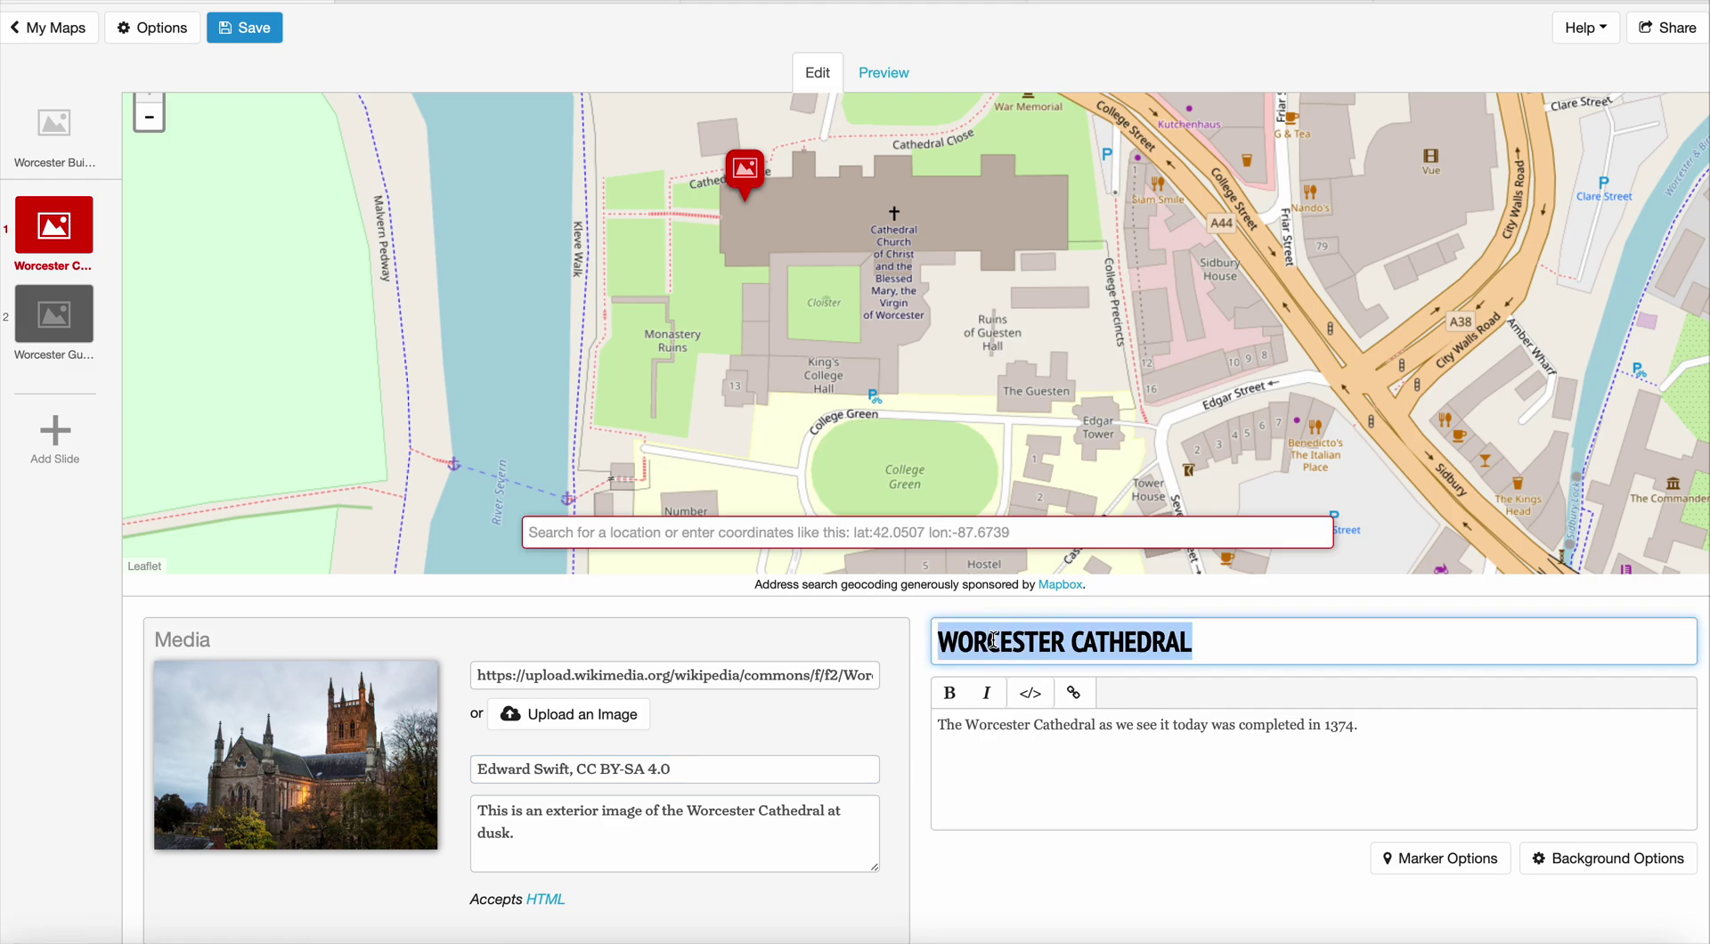
{"action": "triple_click", "coordinate": [1022, 726]}
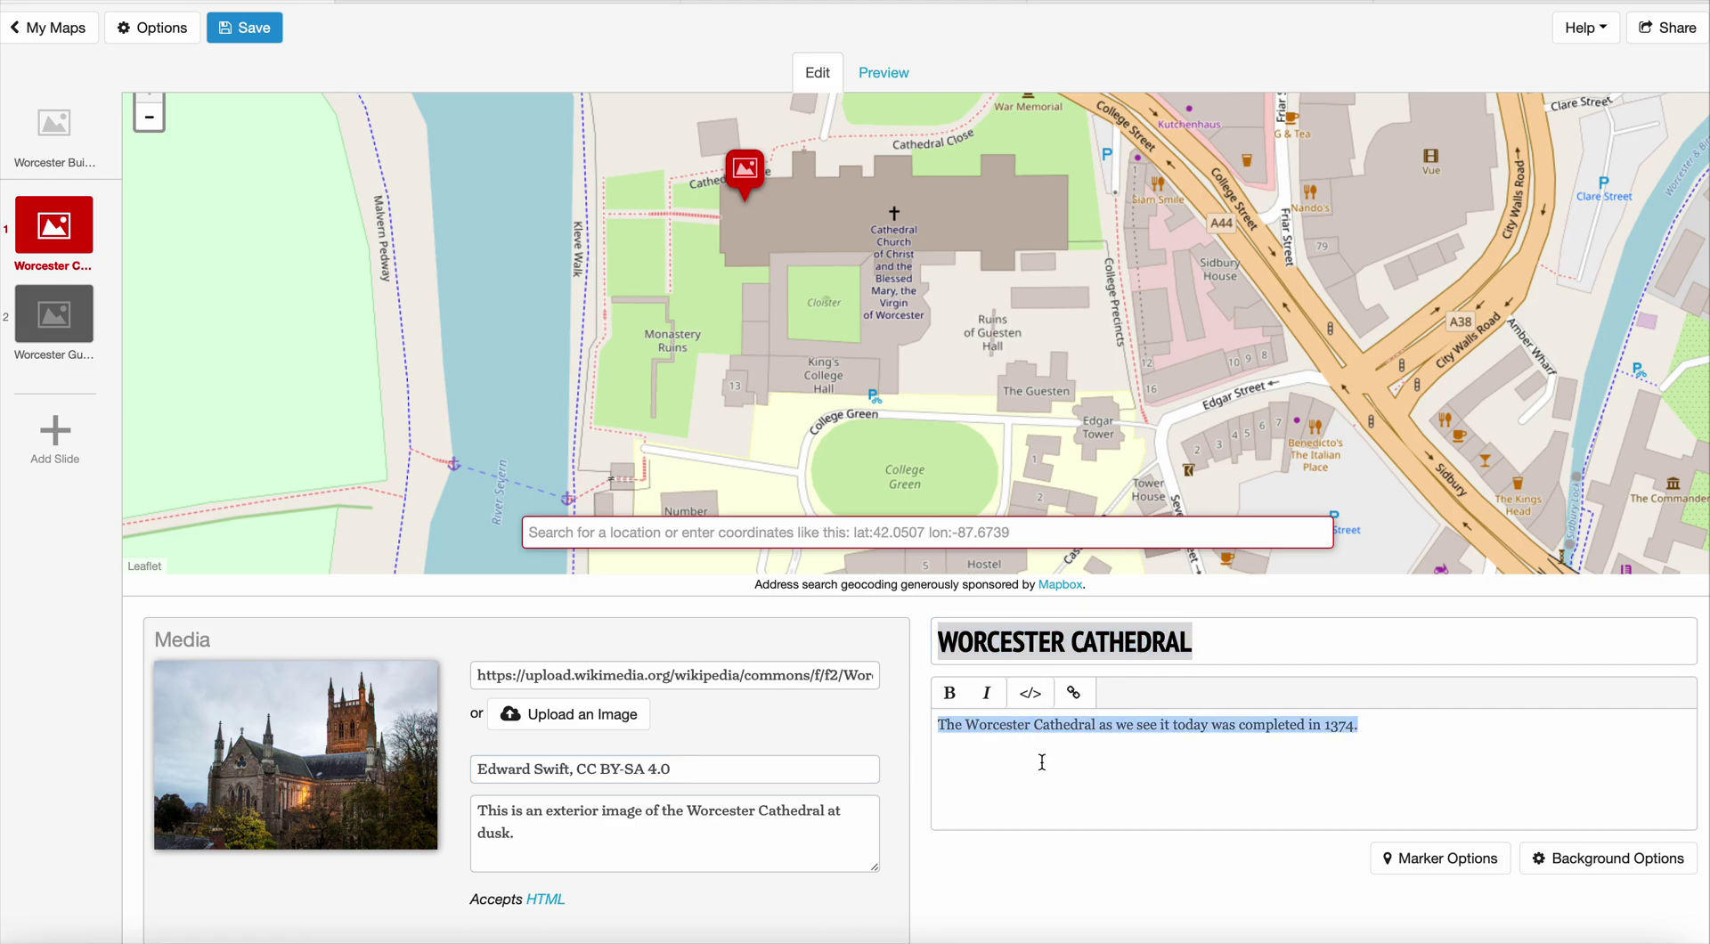
On the Worcester Guildhall slide, move the map marker slightly south so it points beside The Guildhall
{"action": "left_click", "coordinate": [58, 316]}
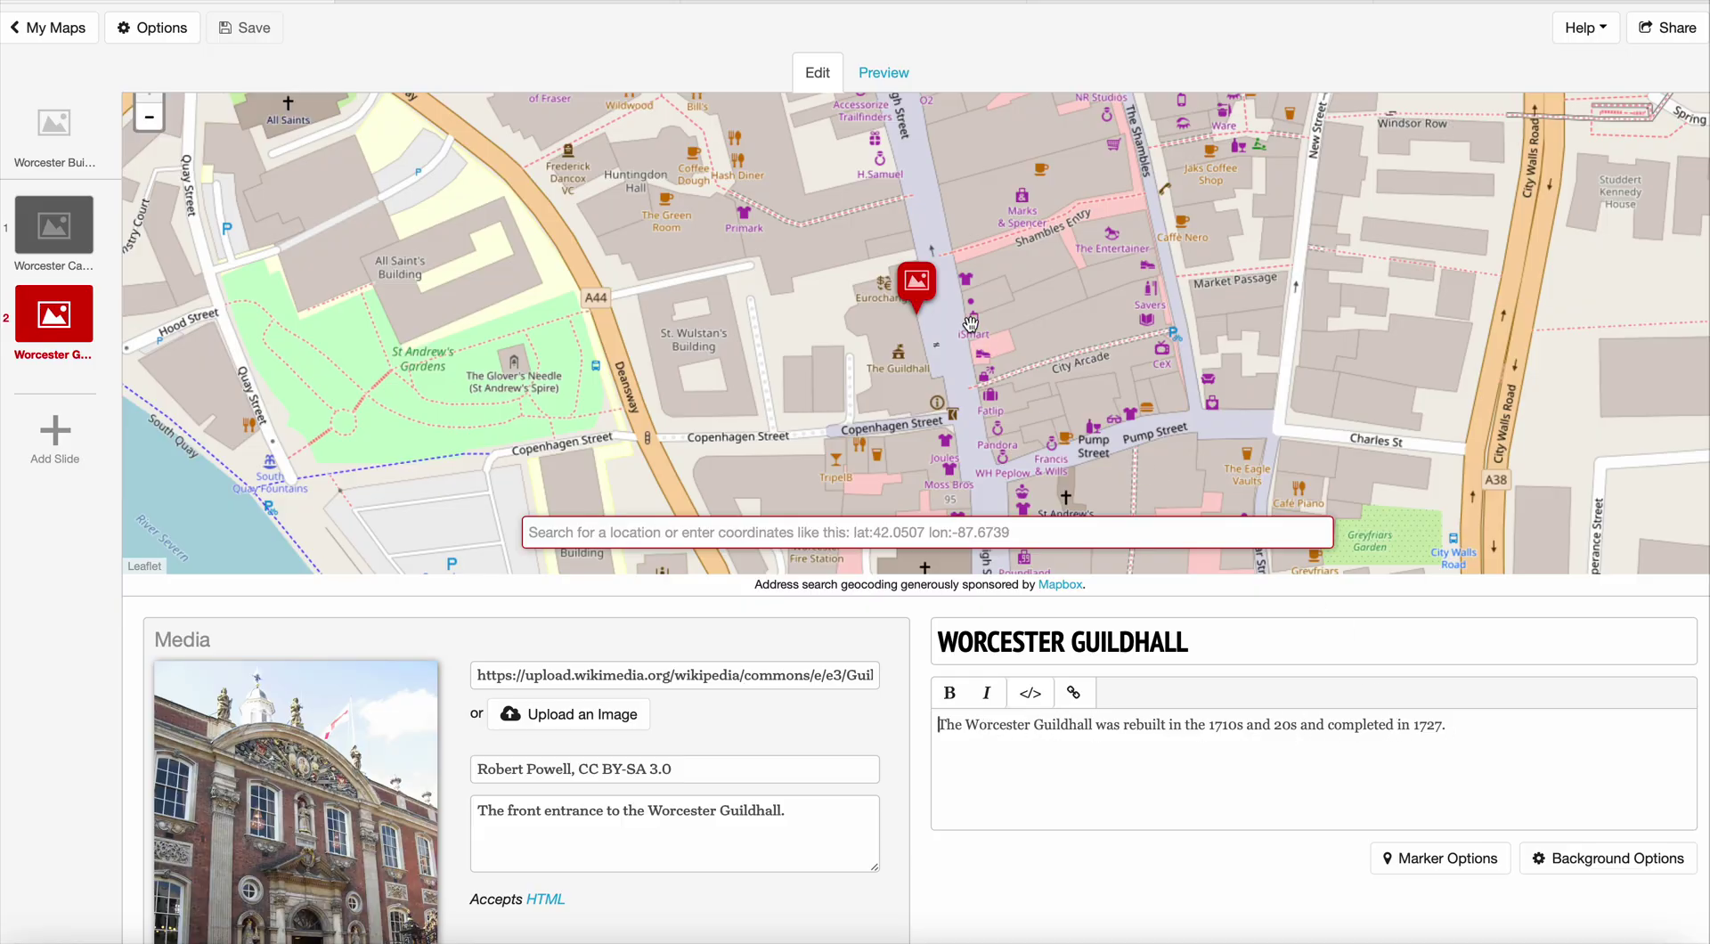
{"action": "mouse_move", "coordinate": [922, 285]}
{"action": "left_mouse_down"}
{"action": "mouse_move", "coordinate": [908, 309]}
{"action": "mouse_move", "coordinate": [938, 290]}
{"action": "mouse_move", "coordinate": [927, 319]}
{"action": "left_mouse_up"}
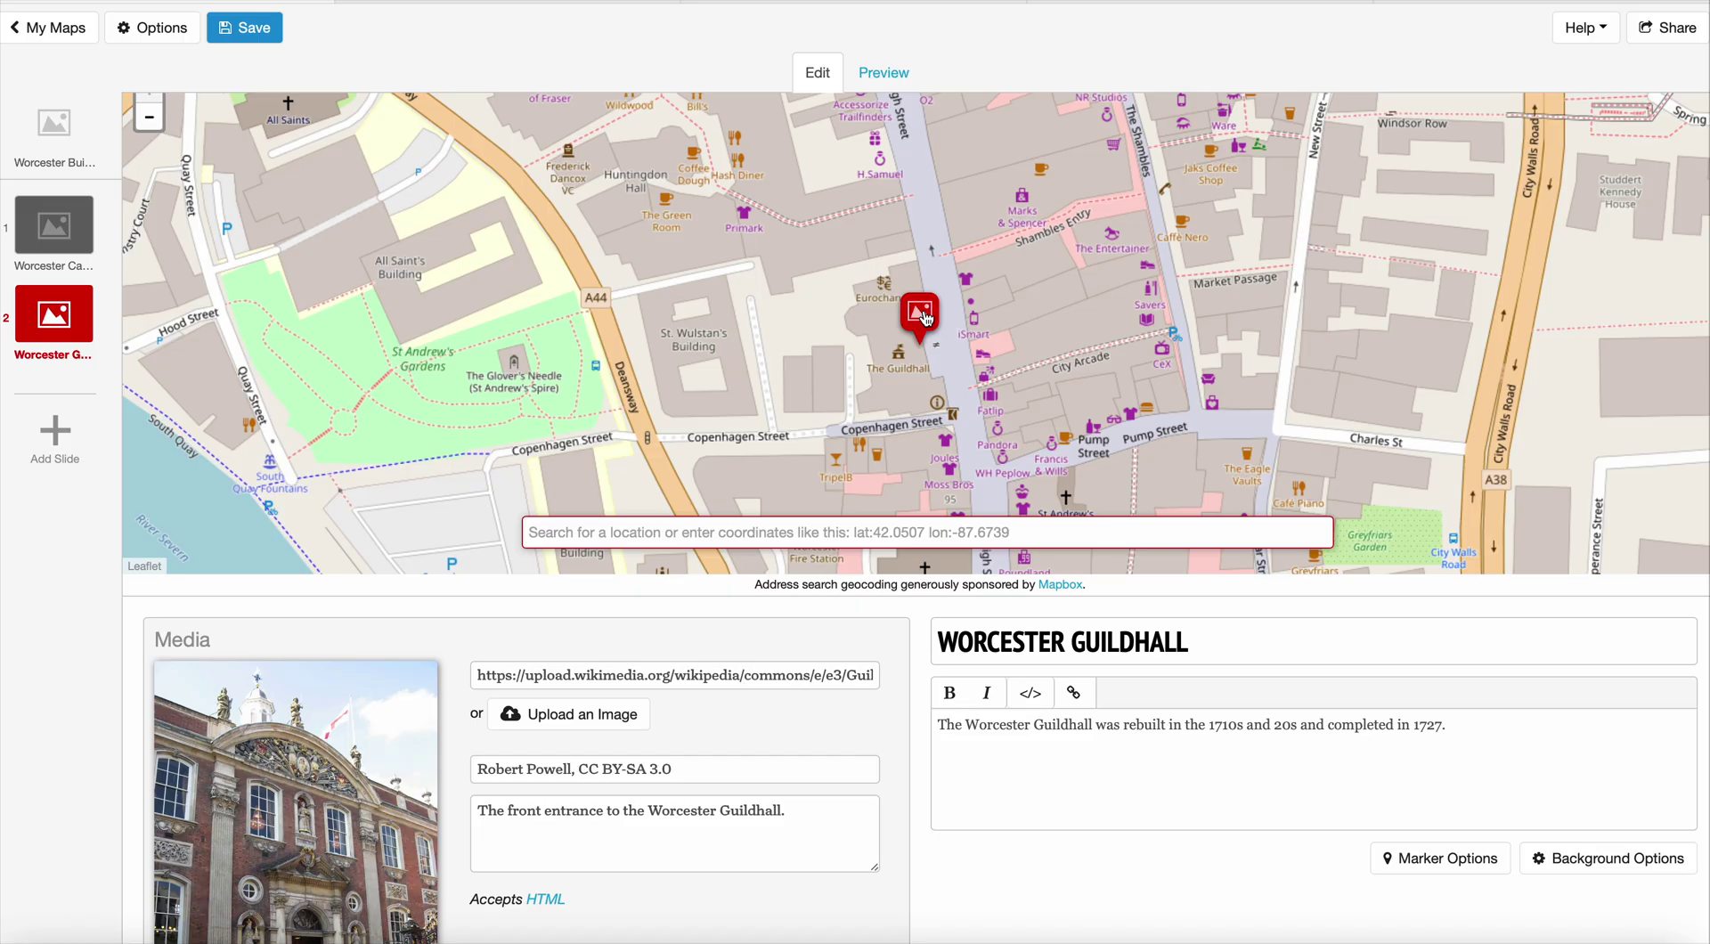
Preview the StoryMap from the title slide through the Worcester Cathedral slide to the Worcester Guildhall slide
{"action": "left_click", "coordinate": [885, 71]}
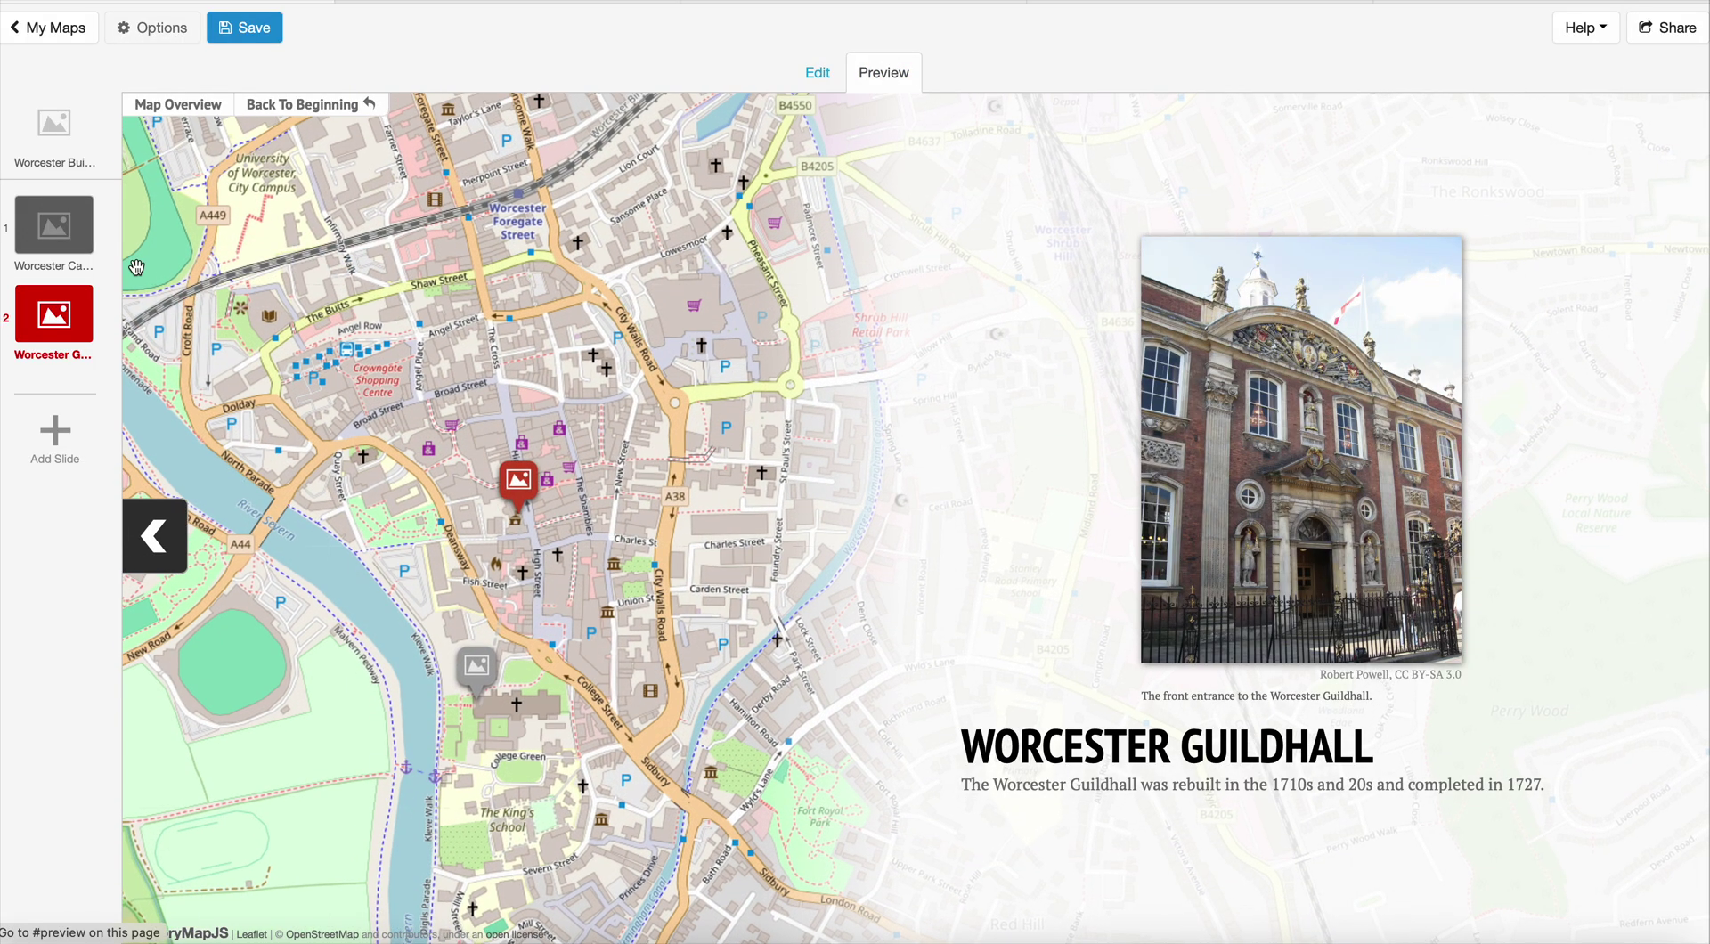
{"action": "left_click", "coordinate": [347, 107]}
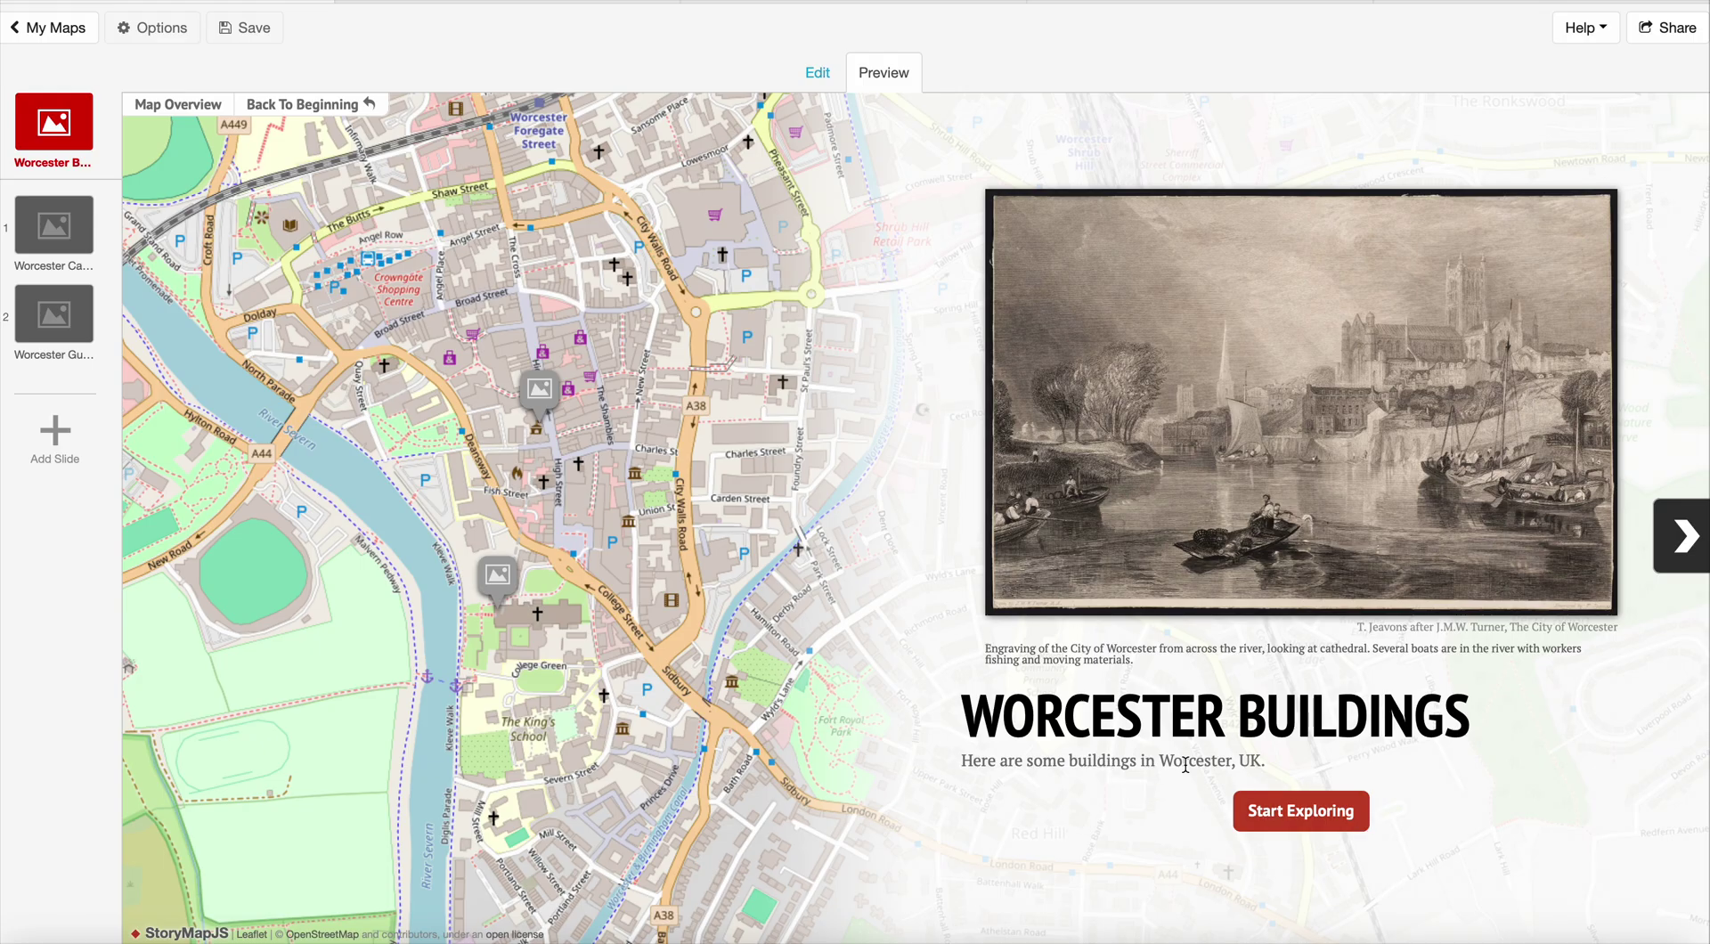
{"action": "left_click", "coordinate": [1317, 819]}
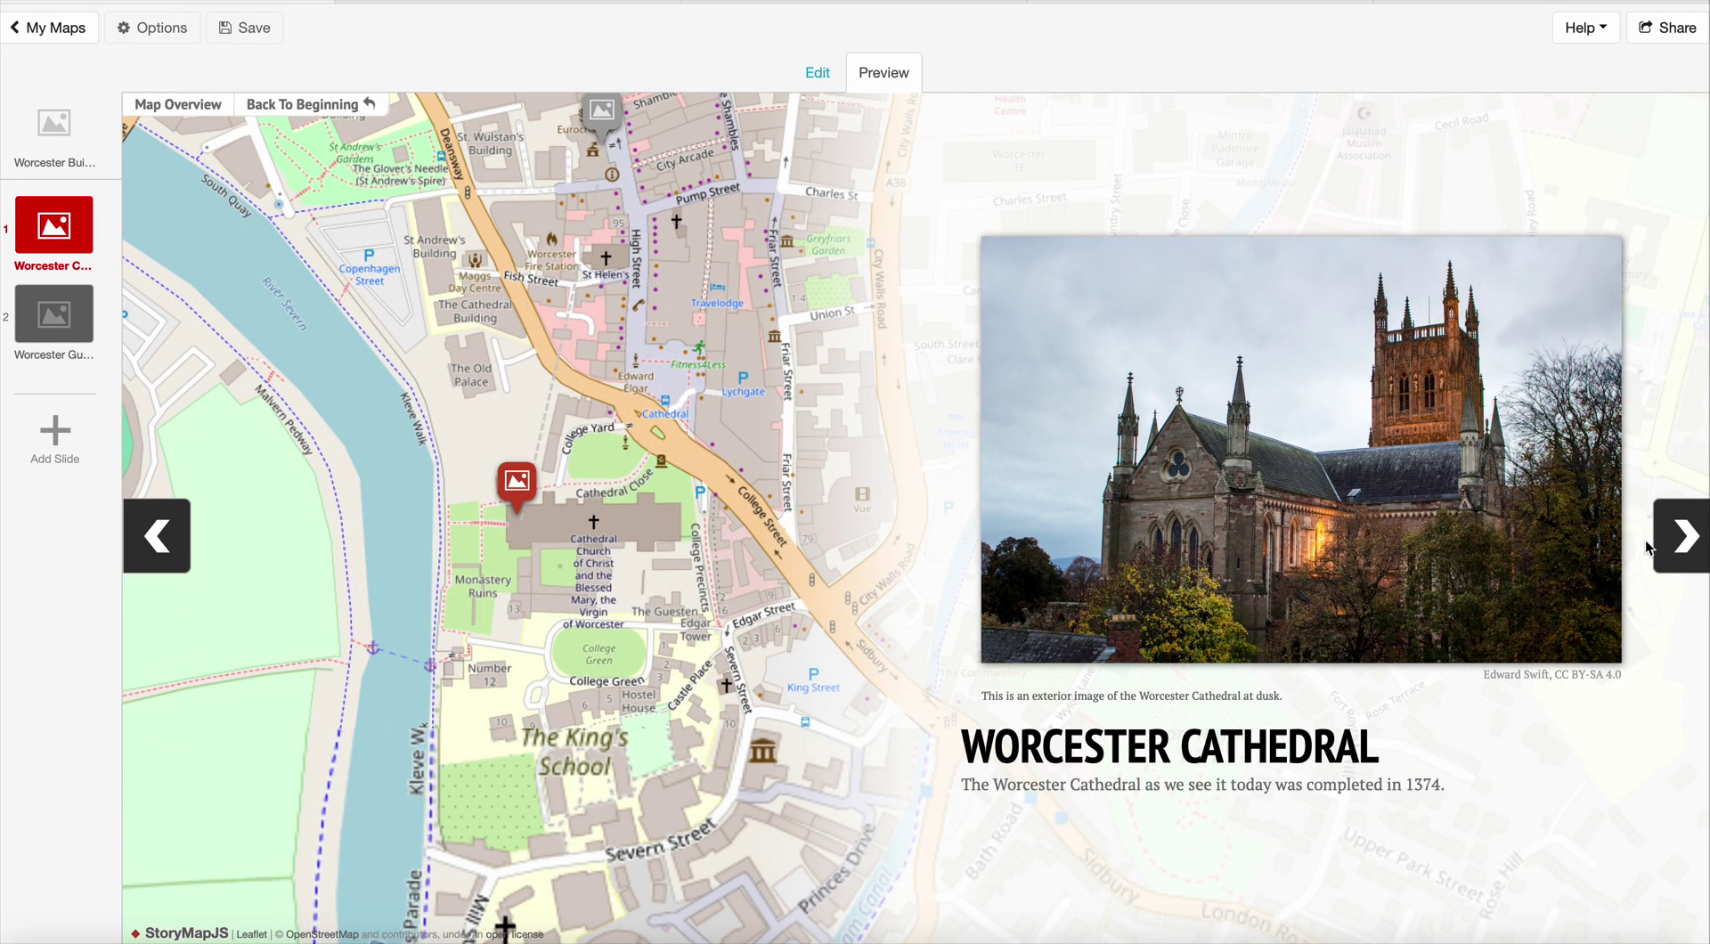
{"action": "left_click", "coordinate": [1678, 540]}
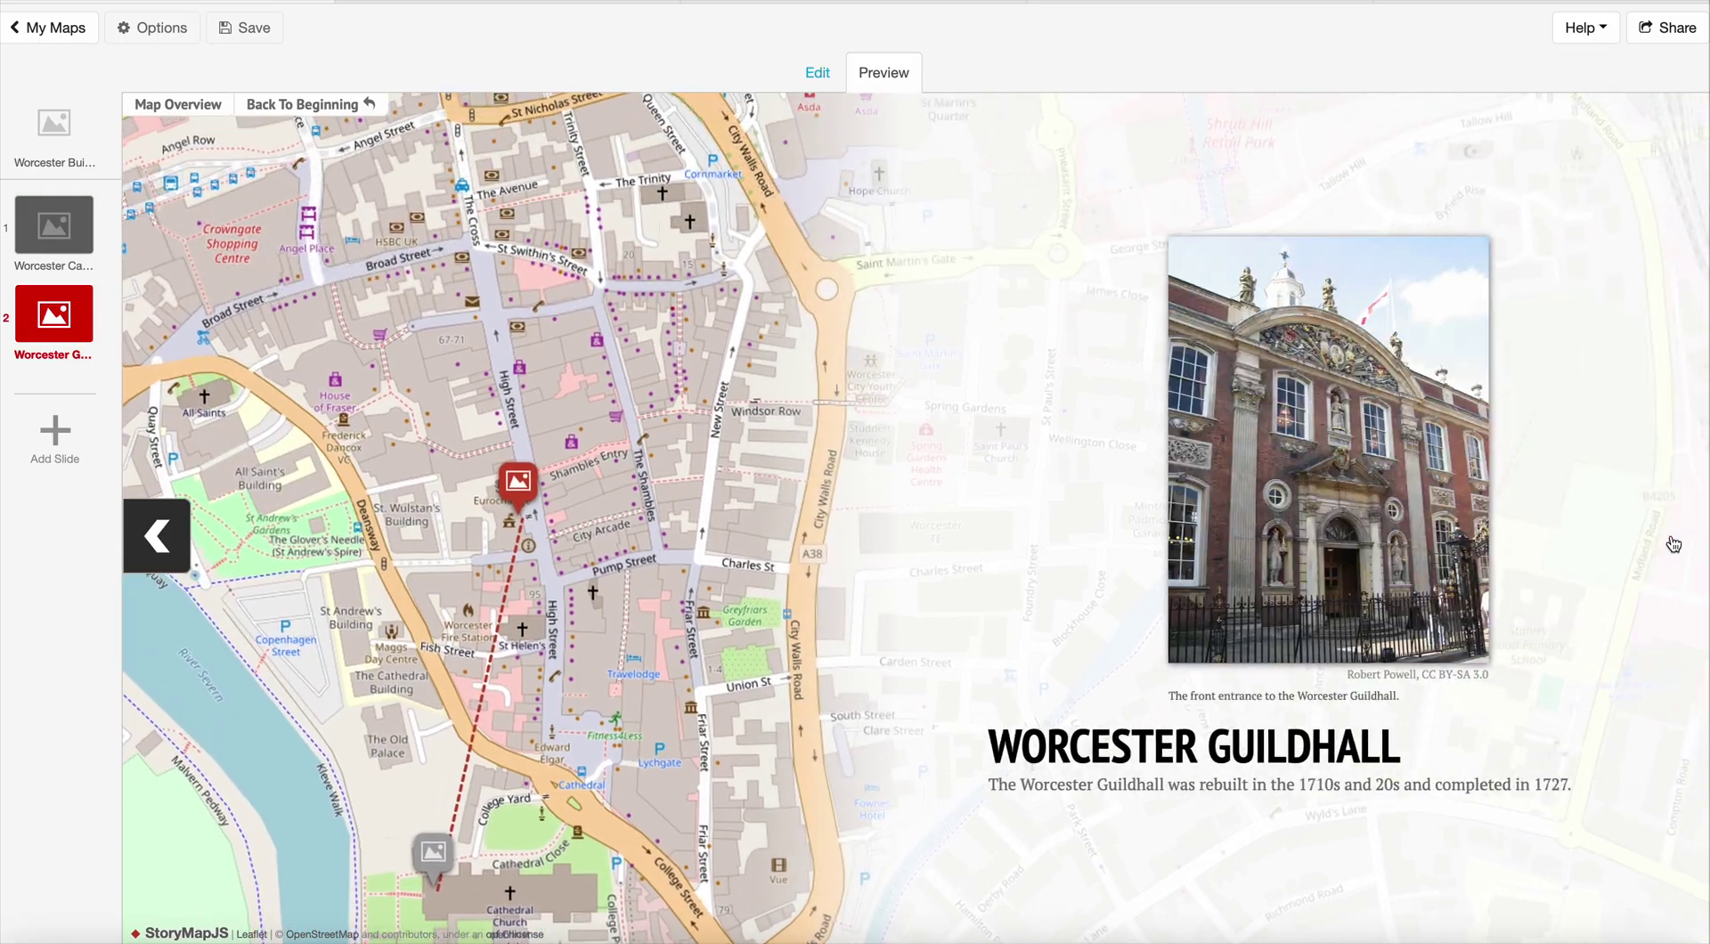
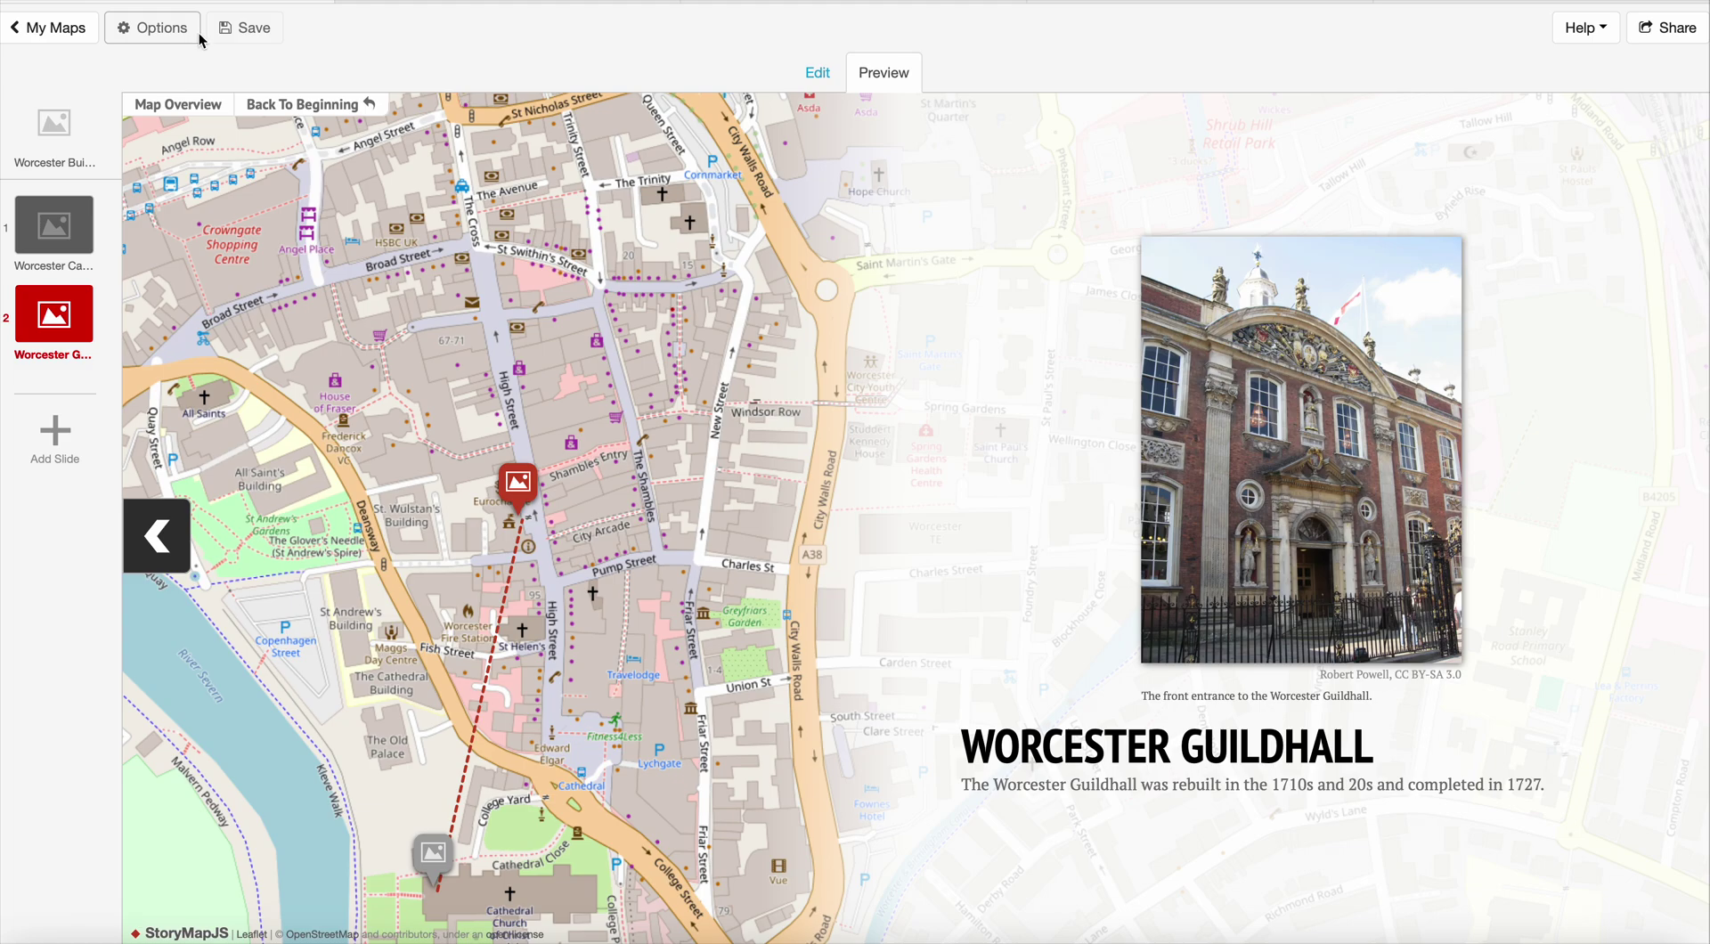
{"action": "left_click", "coordinate": [82, 25]}
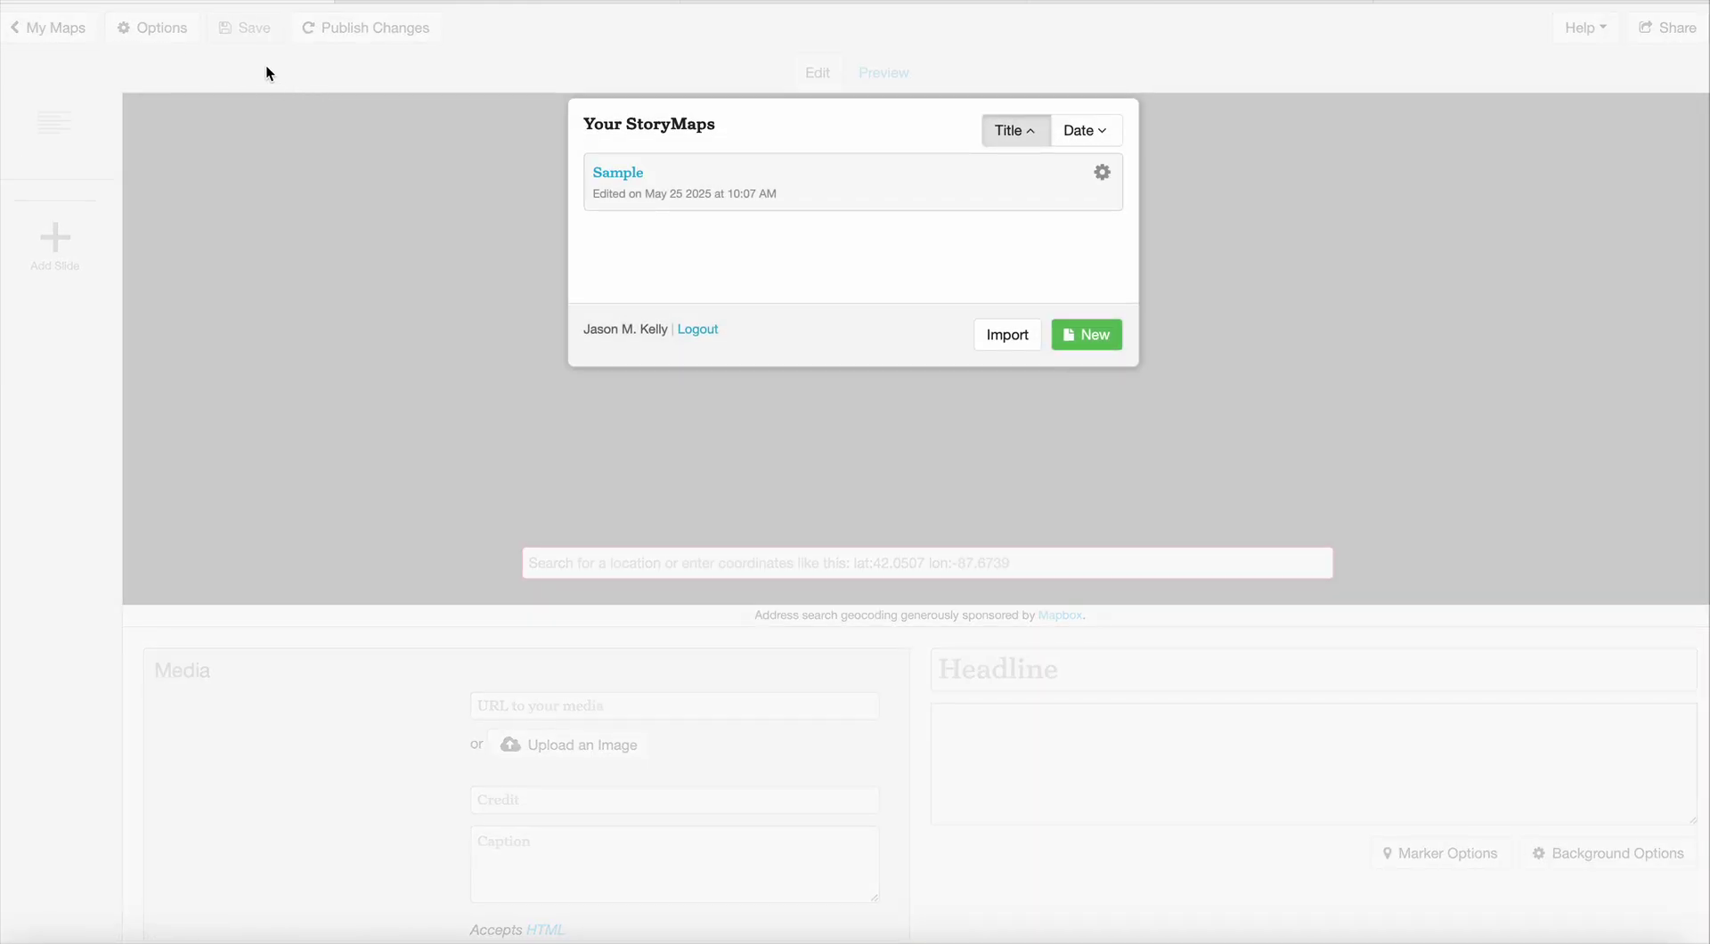
{"action": "left_click", "coordinate": [638, 176]}
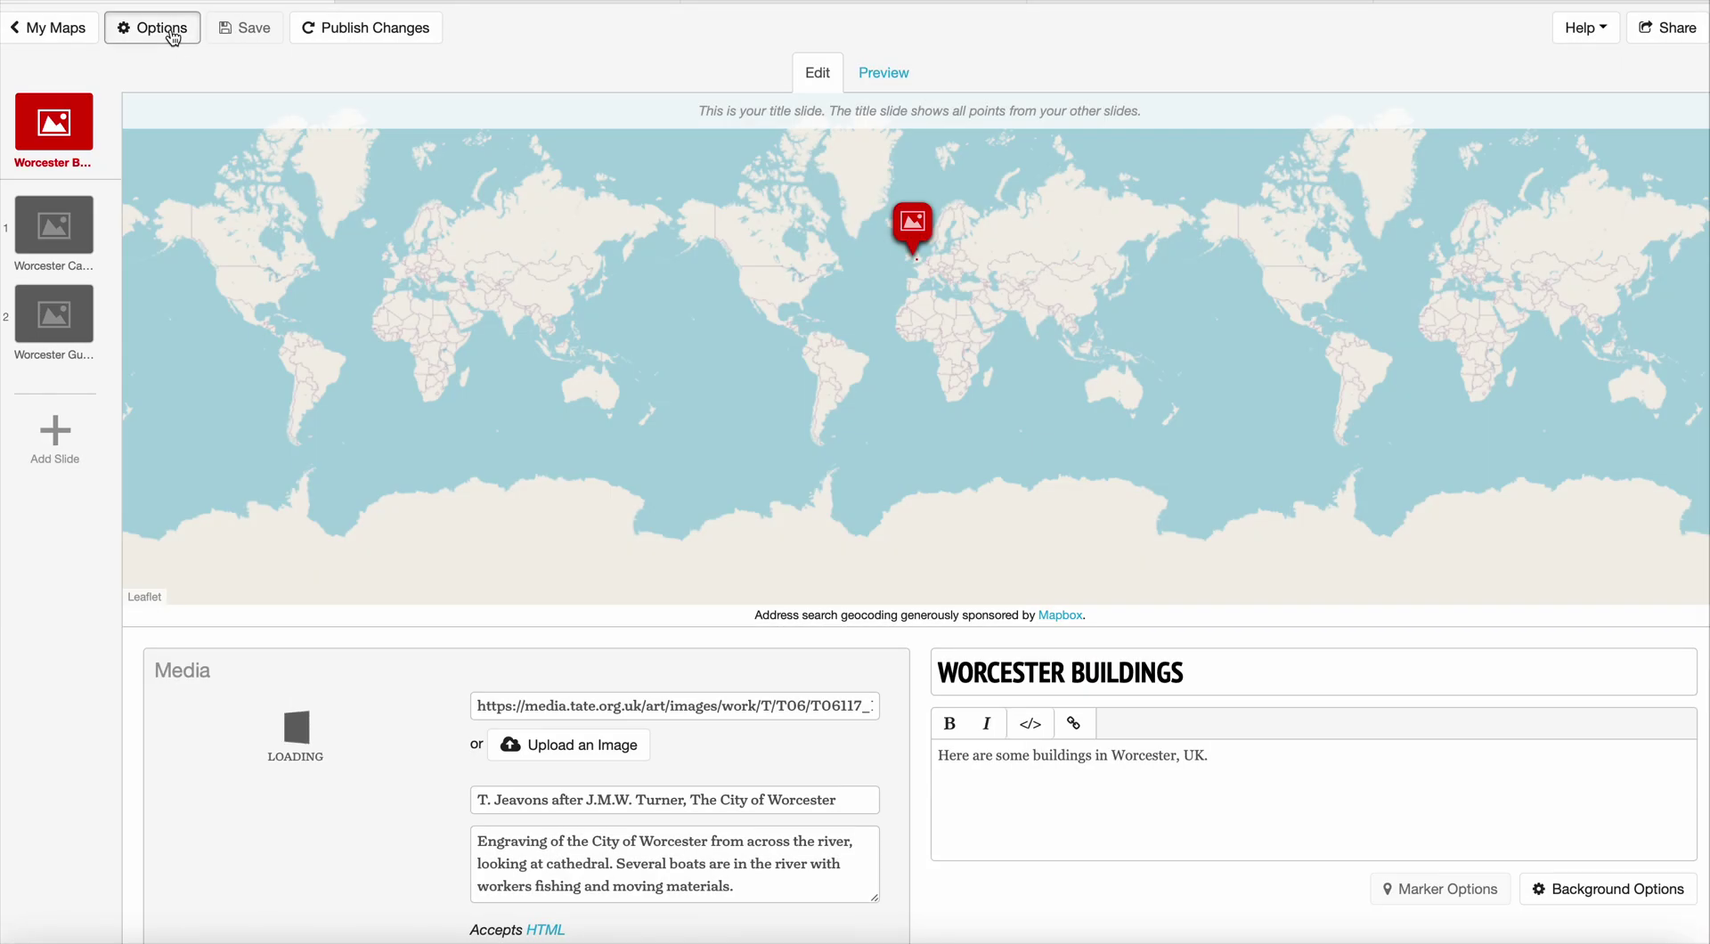
{"action": "left_click", "coordinate": [172, 37]}
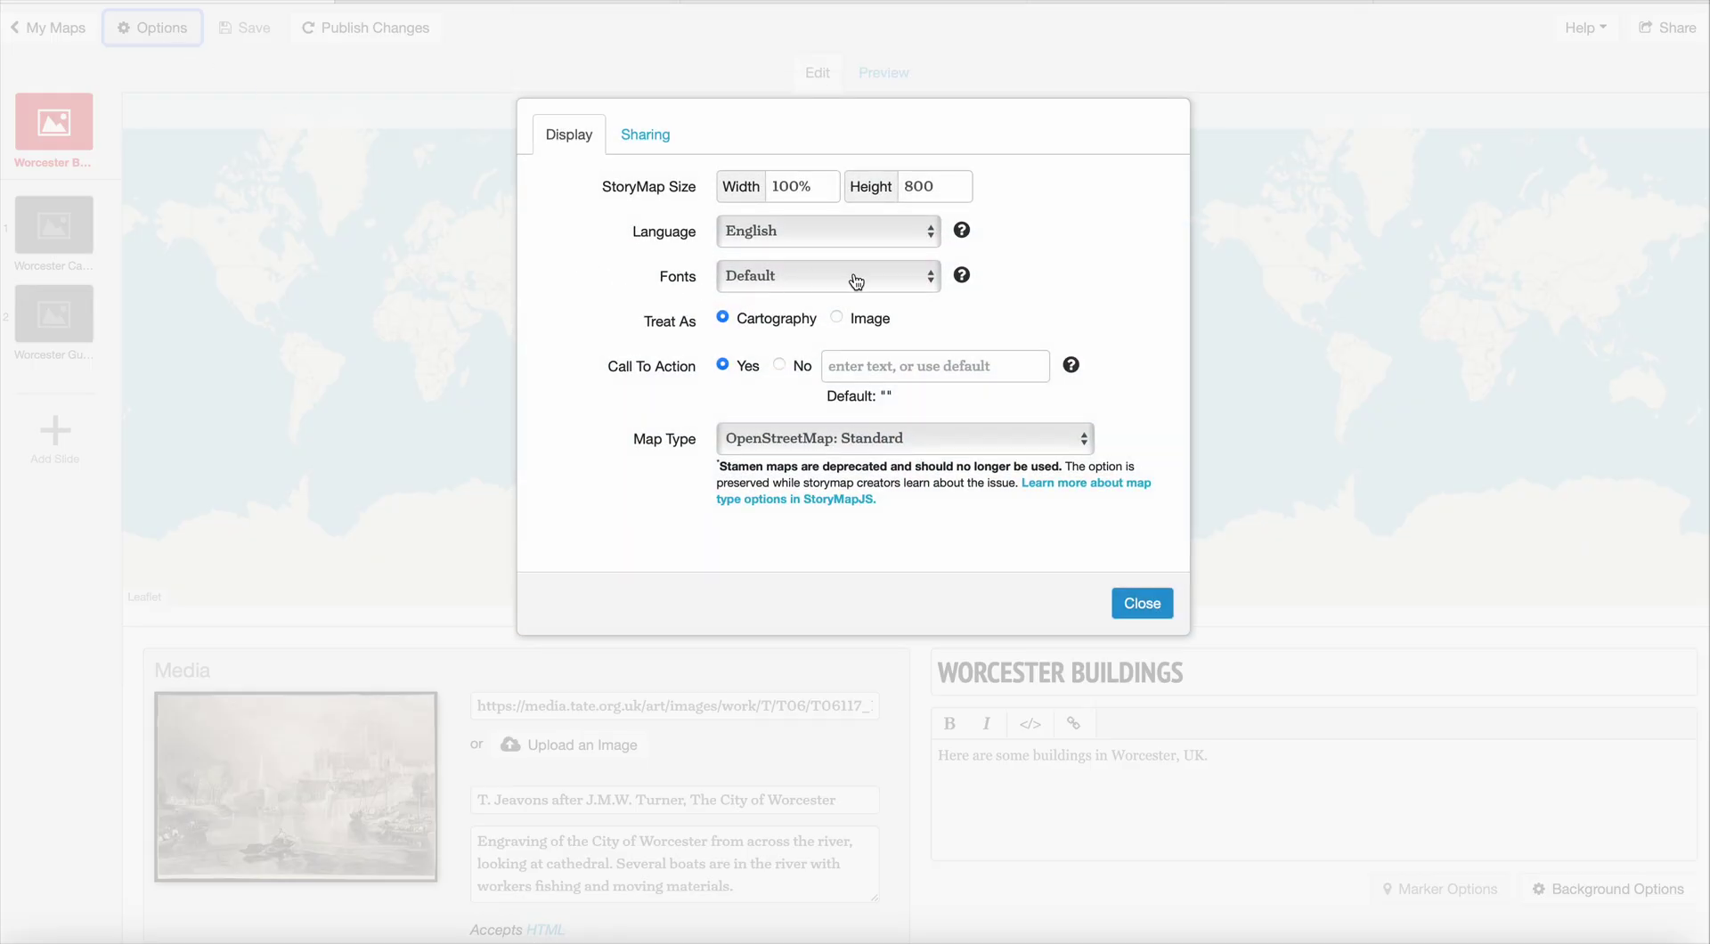
{"action": "left_click", "coordinate": [917, 440]}
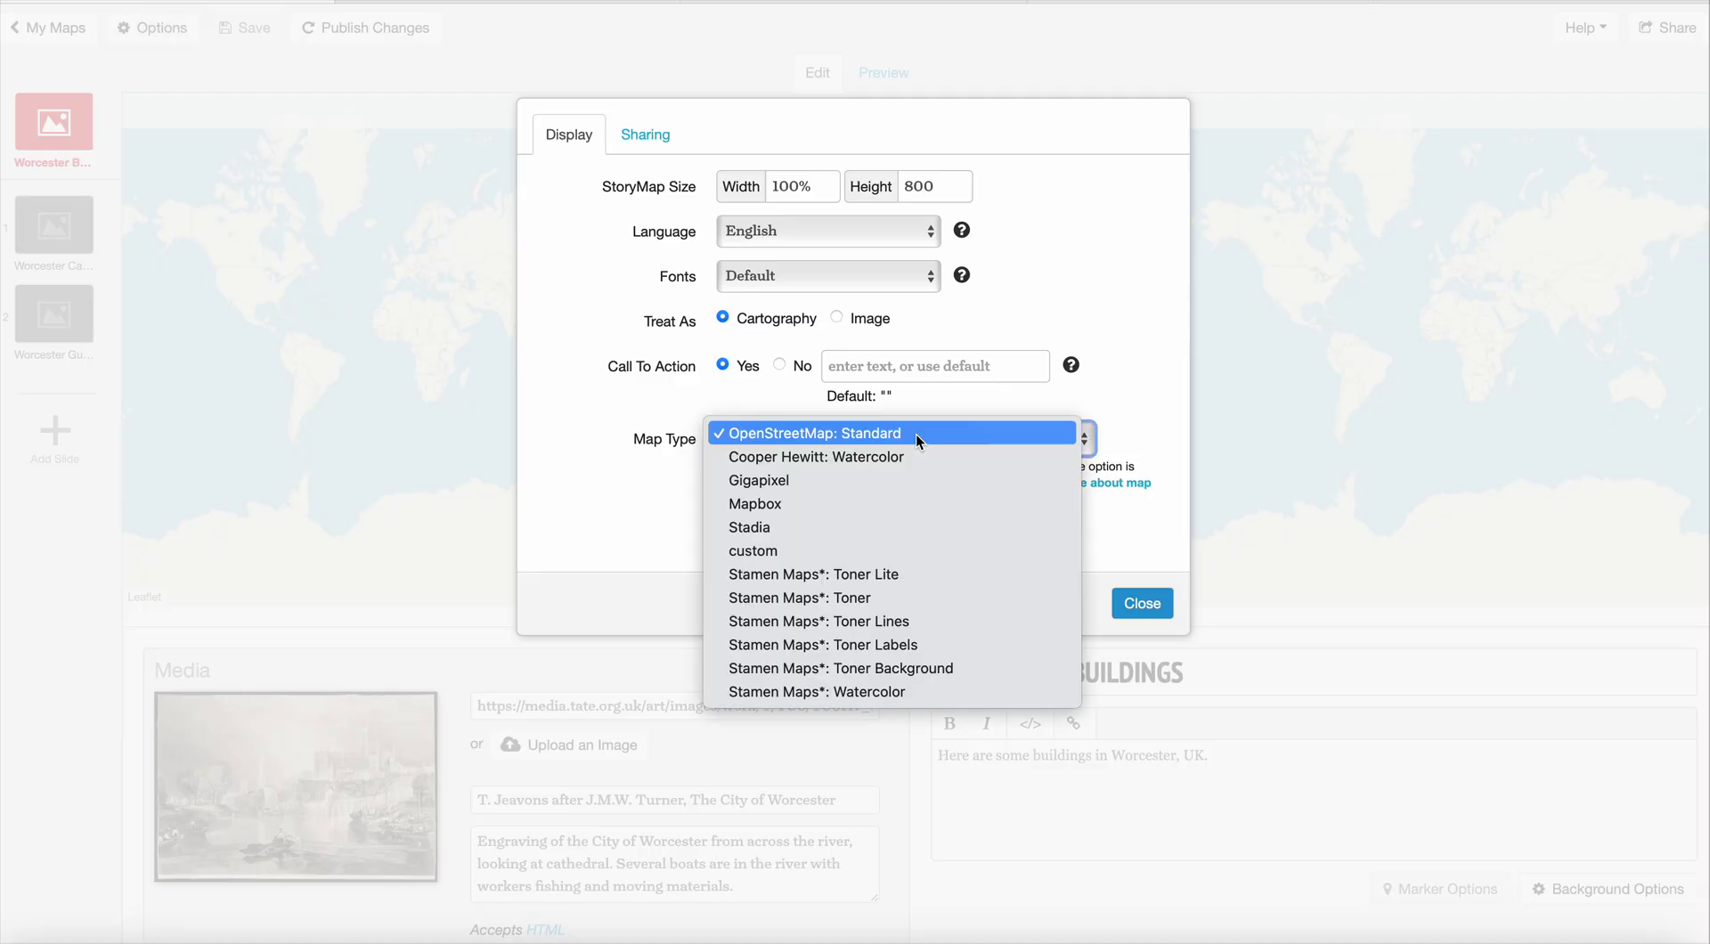
{"action": "left_click", "coordinate": [917, 553]}
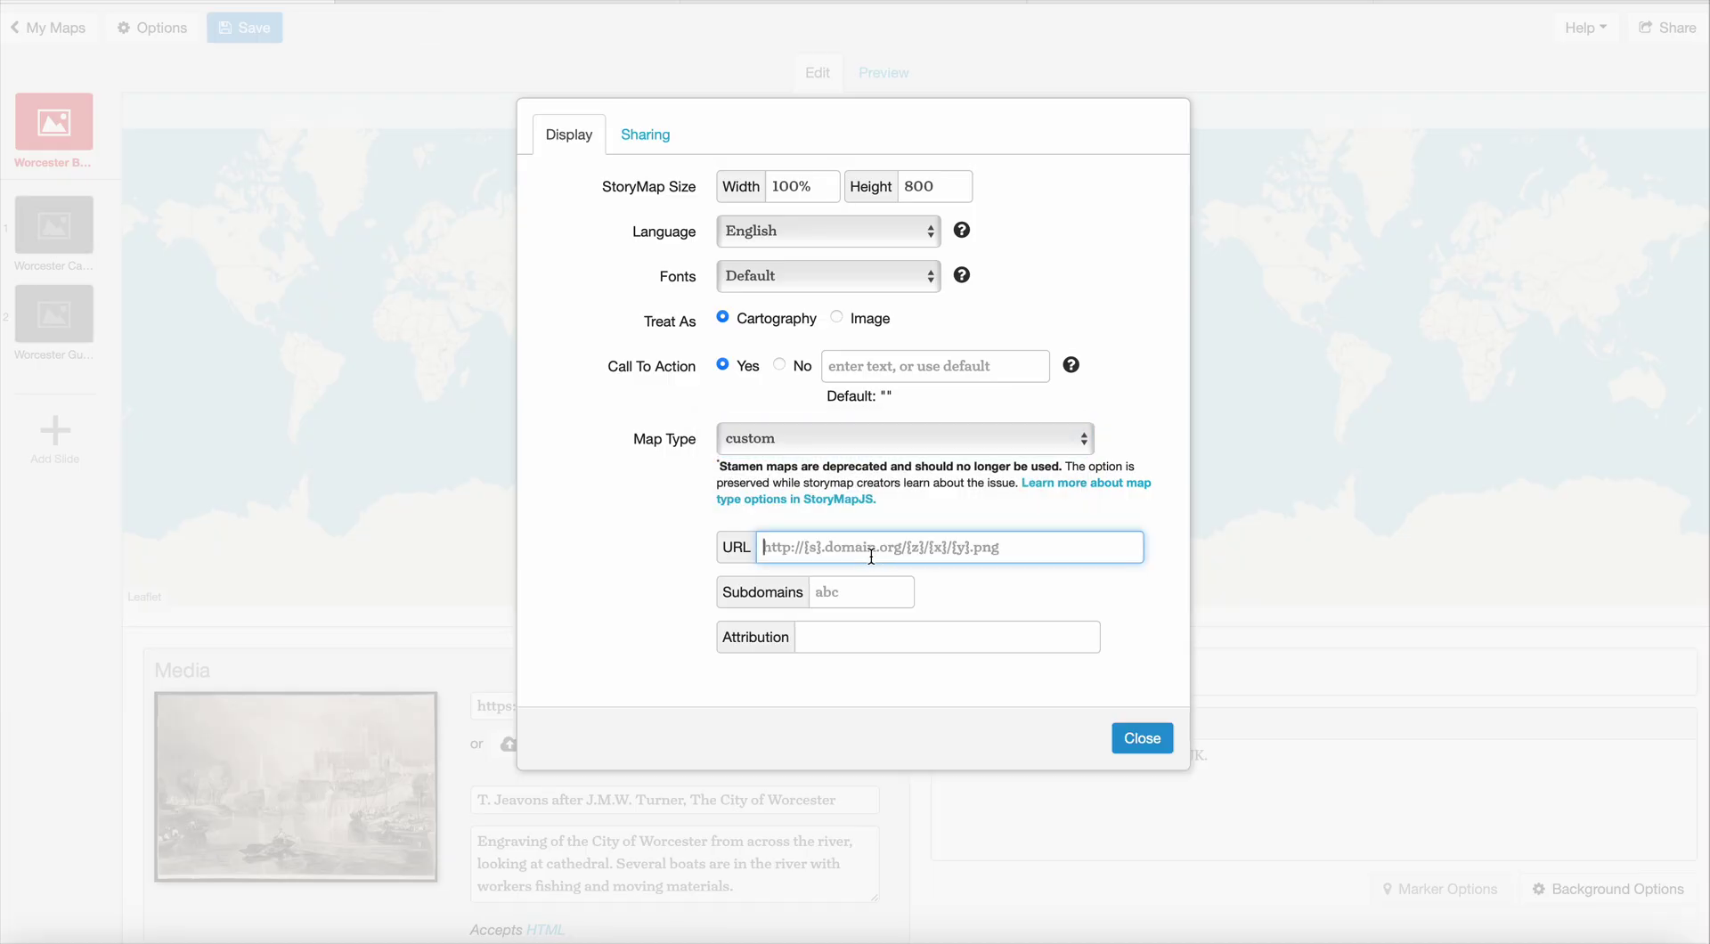
{"action": "type", "text": "https://mapwarper.net/maps/tile/56611/{z}/{x}/{y}.png"}
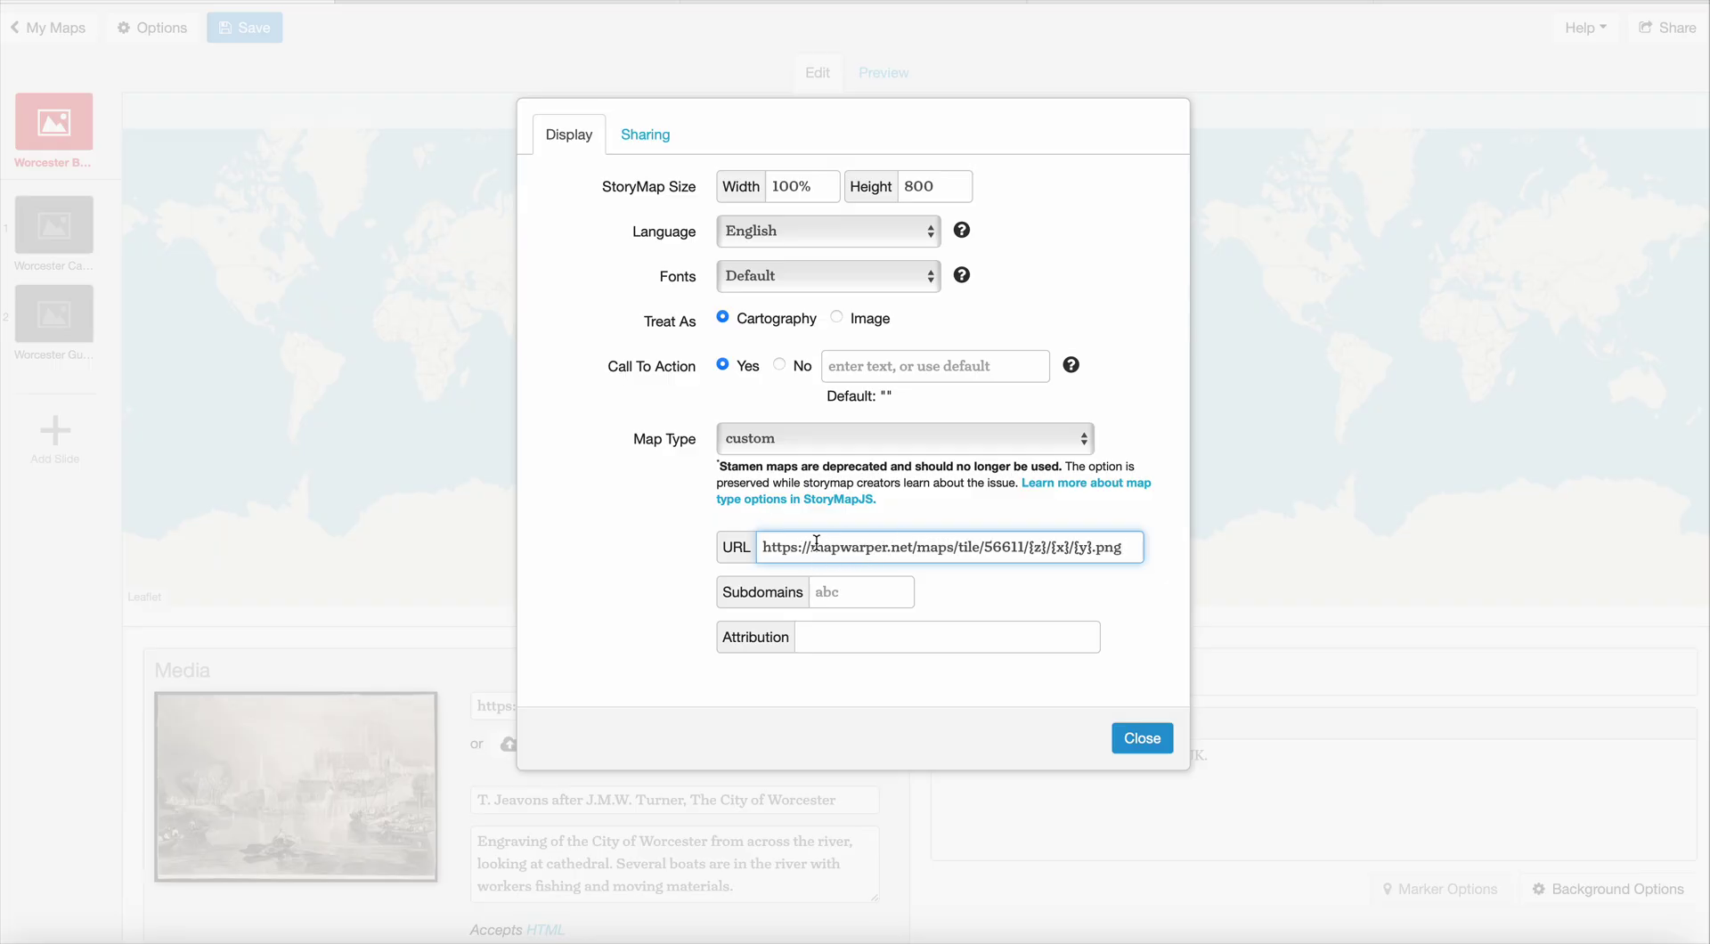
{"action": "left_click", "coordinate": [1143, 739]}
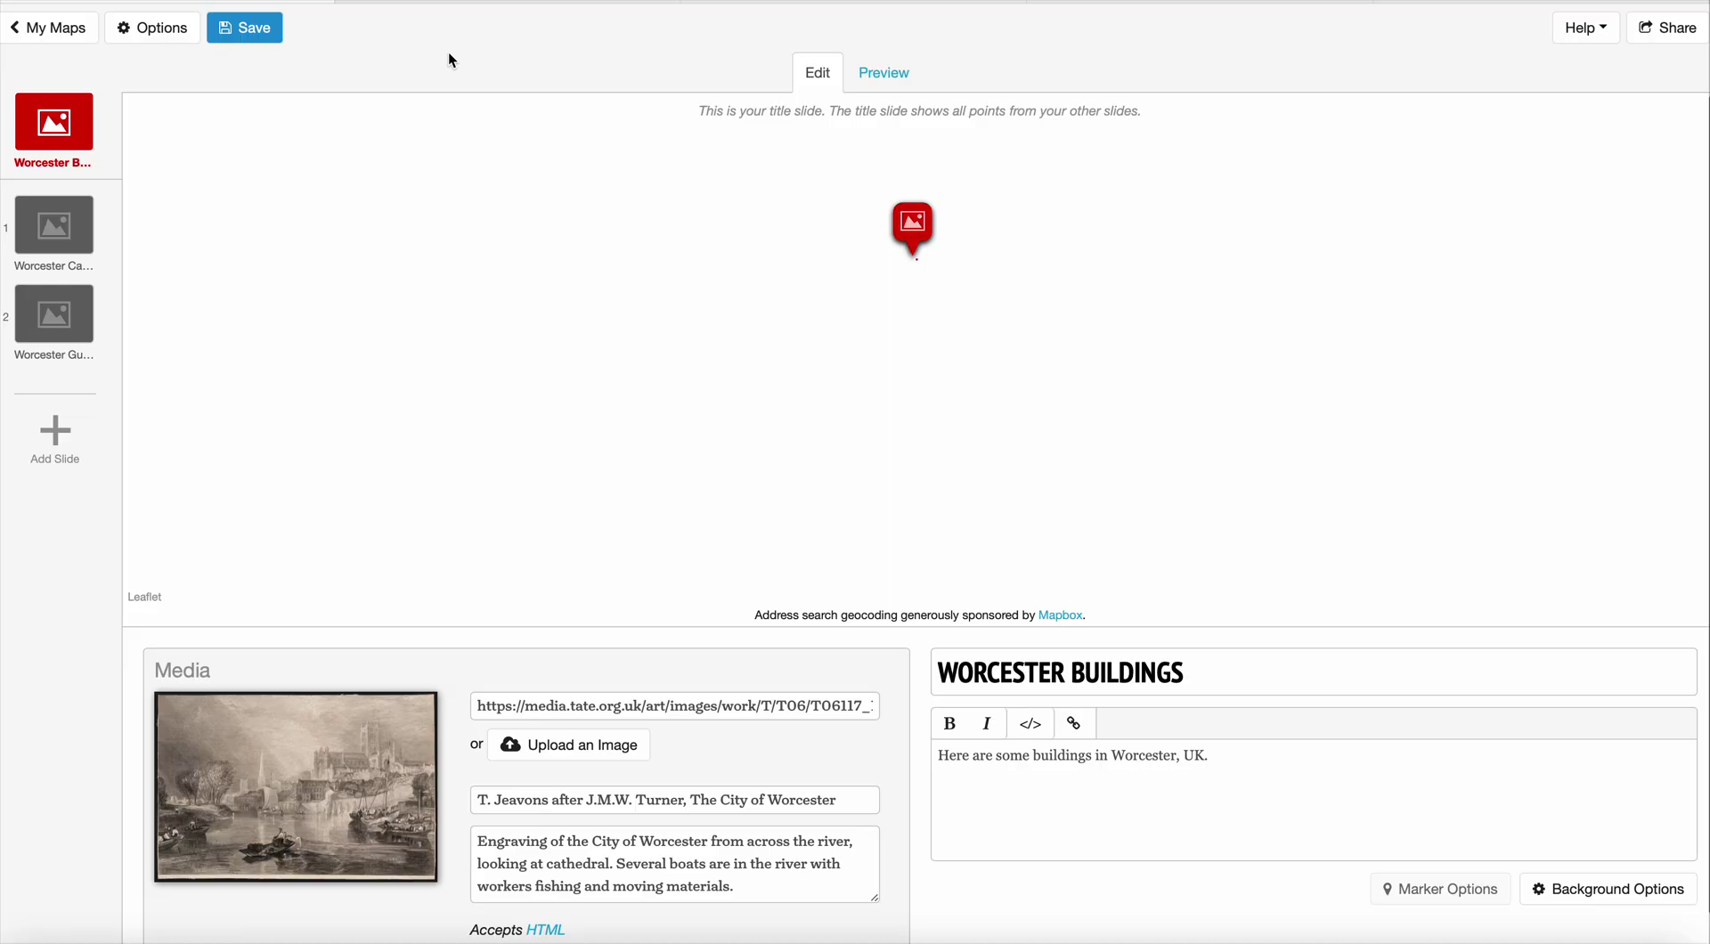
Preview the StoryMap on the custom historical map, from the title slide through Worcester Cathedral to Worcester Guildhall
{"action": "left_click", "coordinate": [891, 80]}
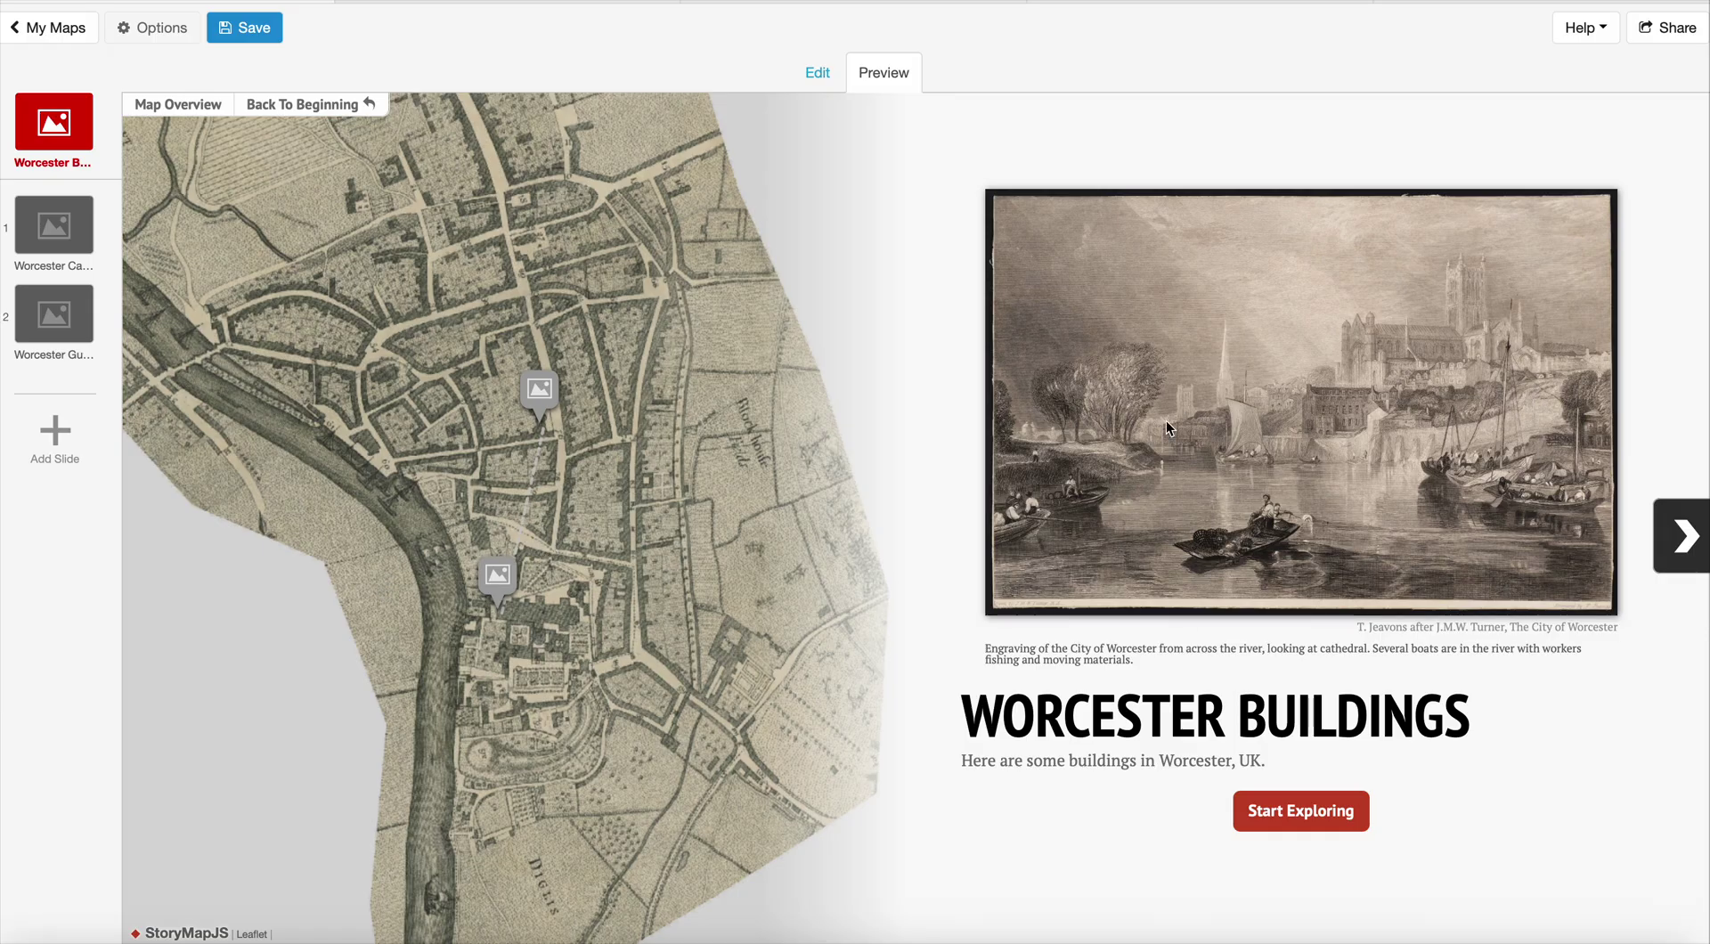
{"action": "left_click", "coordinate": [1686, 547]}
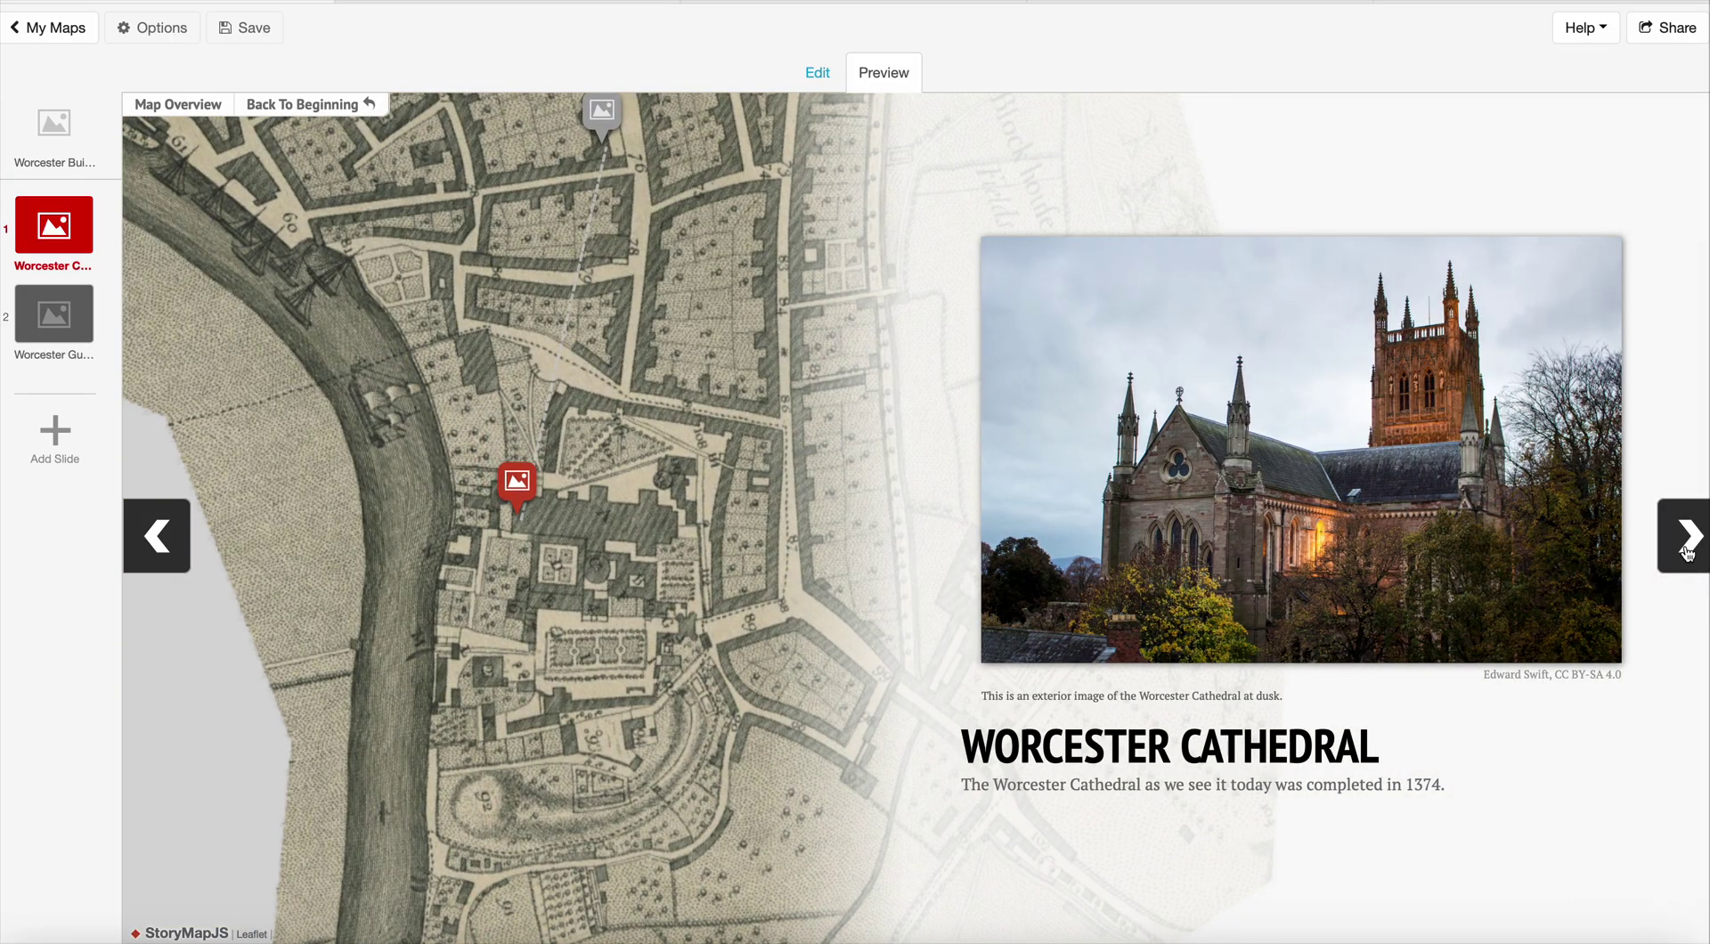
{"action": "left_click", "coordinate": [1686, 545]}
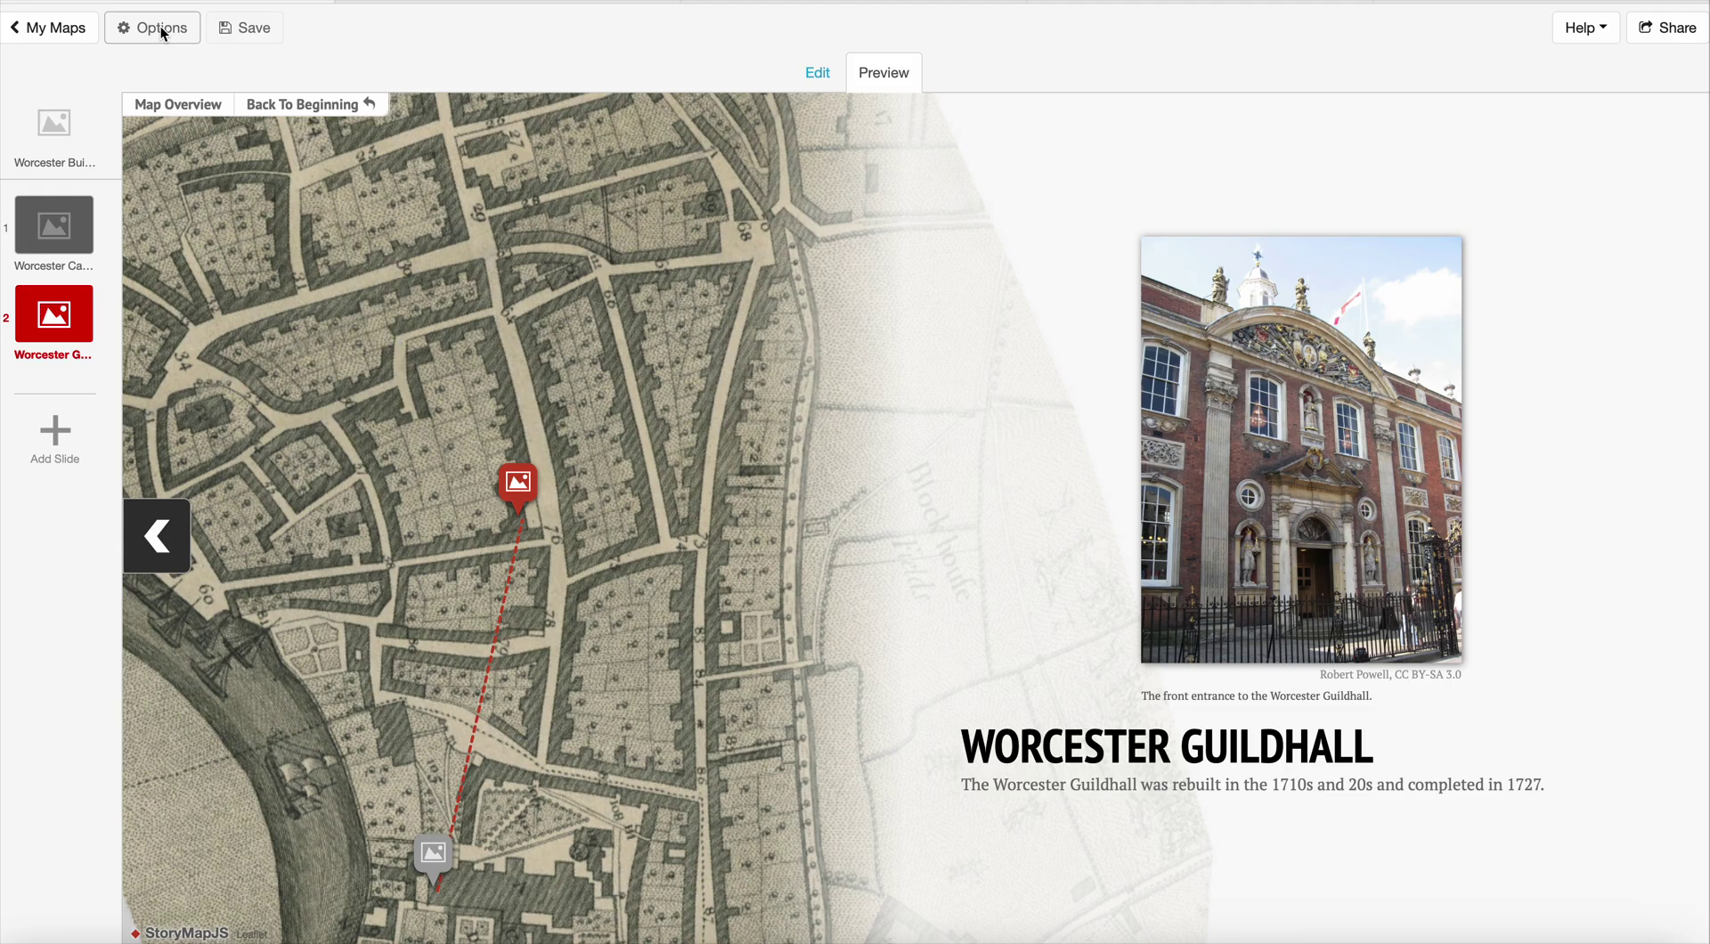
Change the StoryMap's map type to Cooper Hewitt: Watercolor and preview the Worcester Guildhall slide on it
{"action": "left_click", "coordinate": [811, 88]}
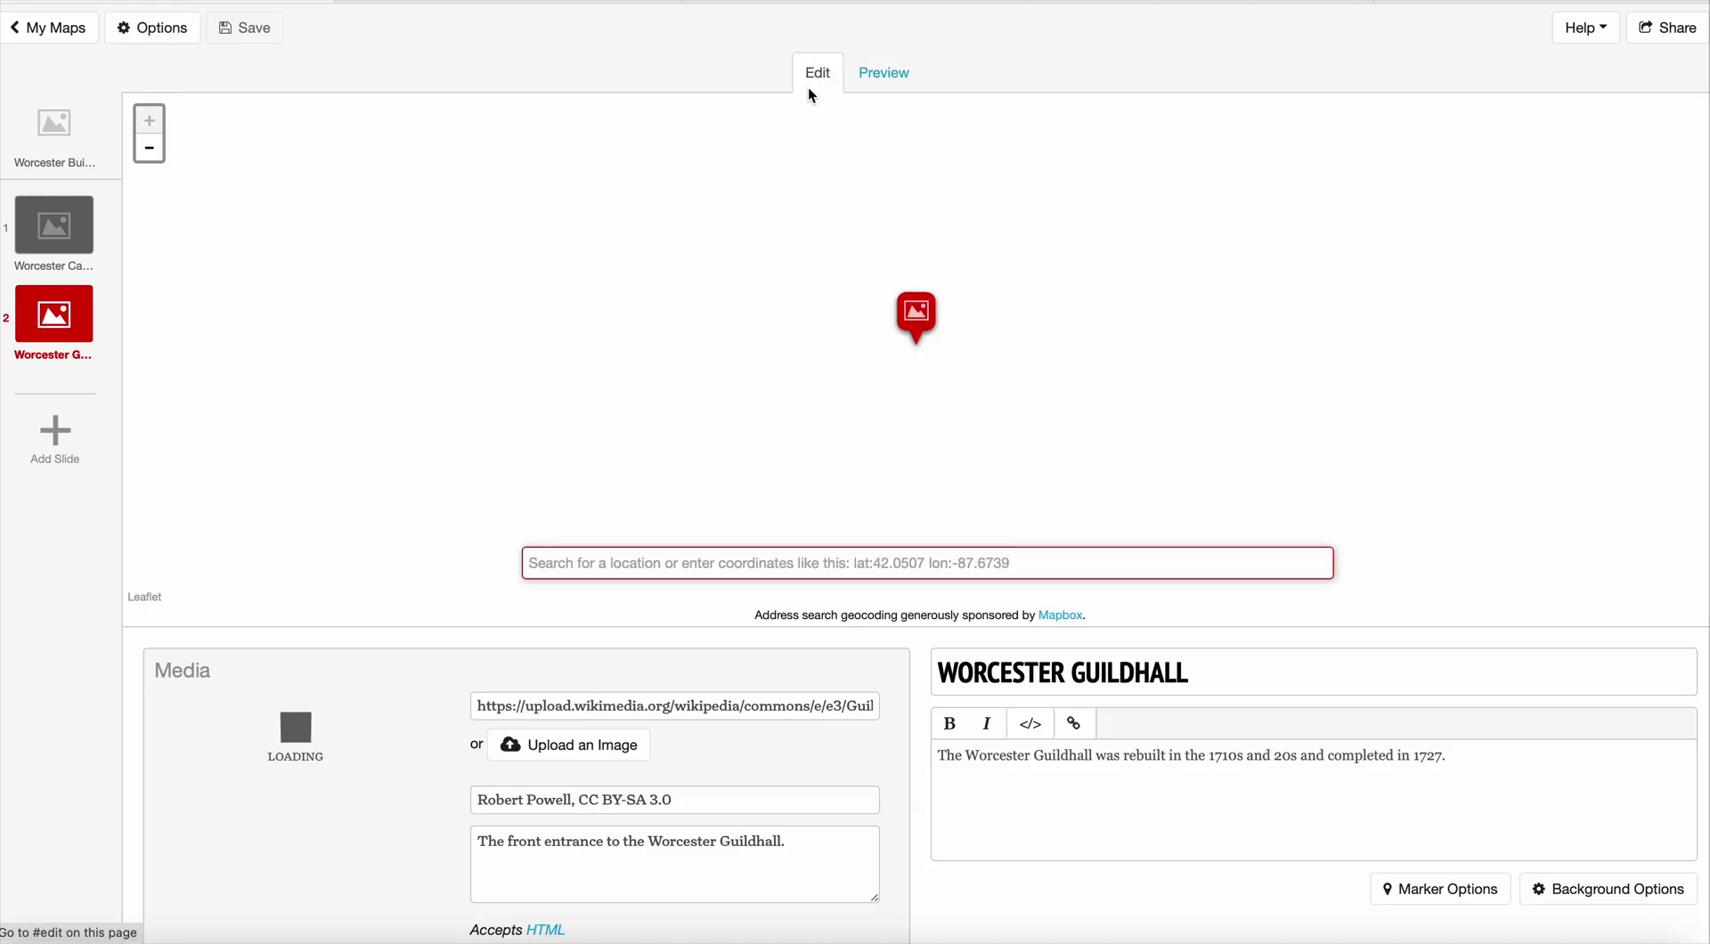
{"action": "left_click", "coordinate": [152, 29]}
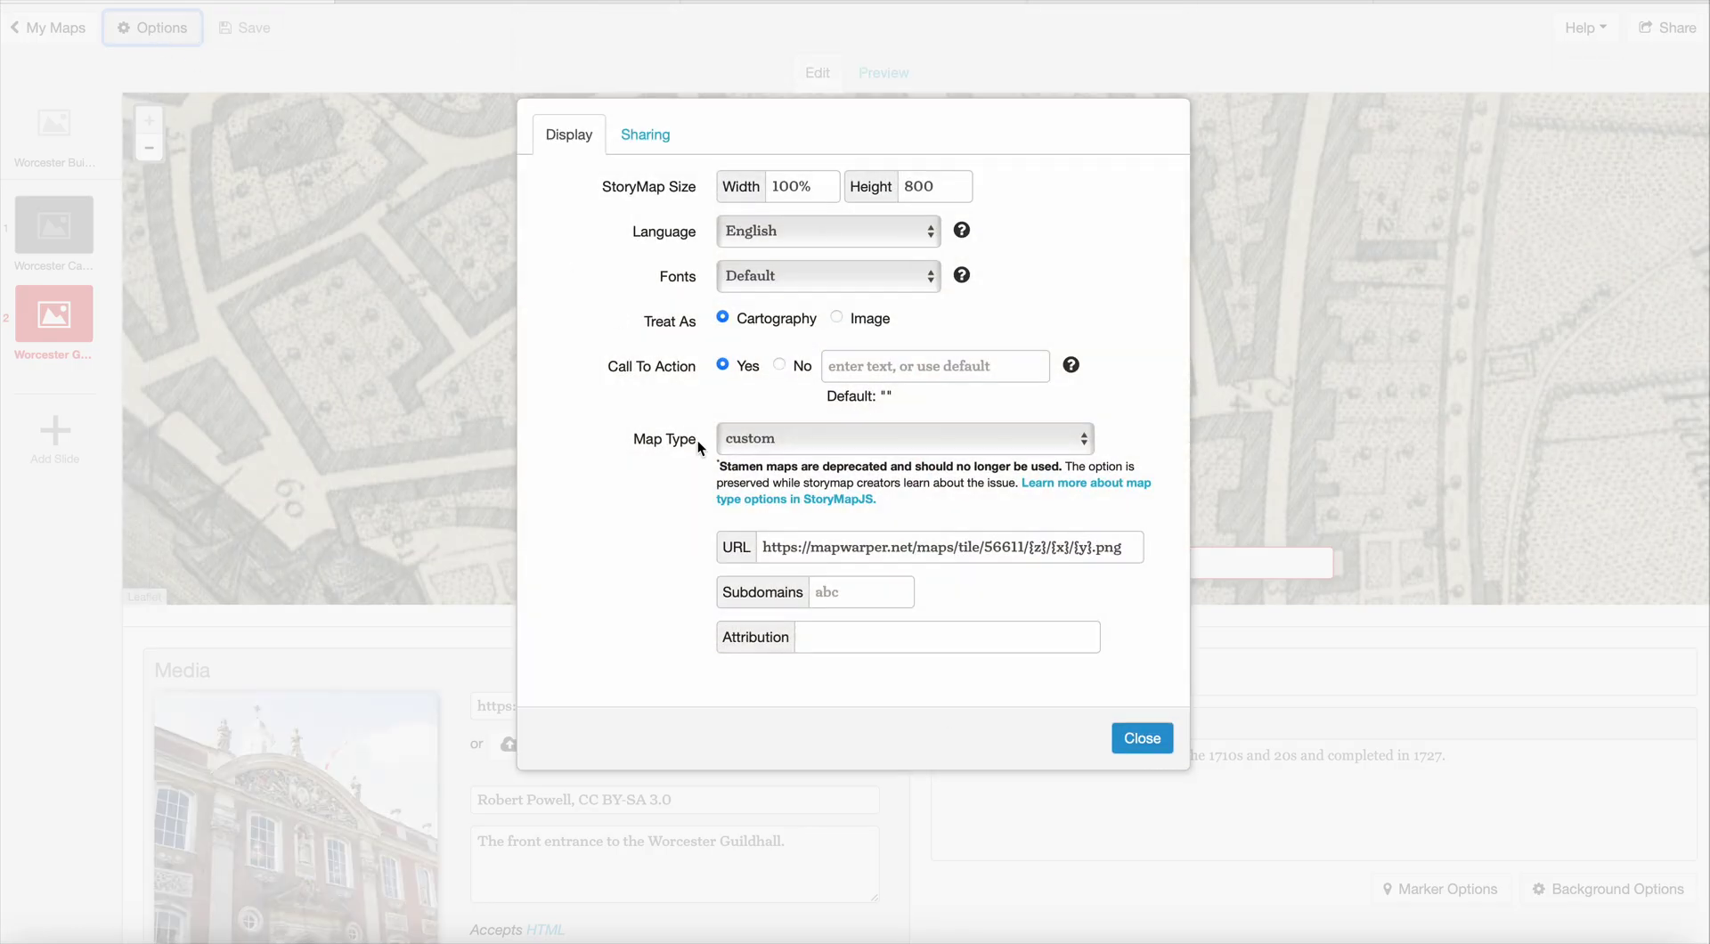
{"action": "left_click", "coordinate": [810, 435]}
{"action": "left_click", "coordinate": [837, 314]}
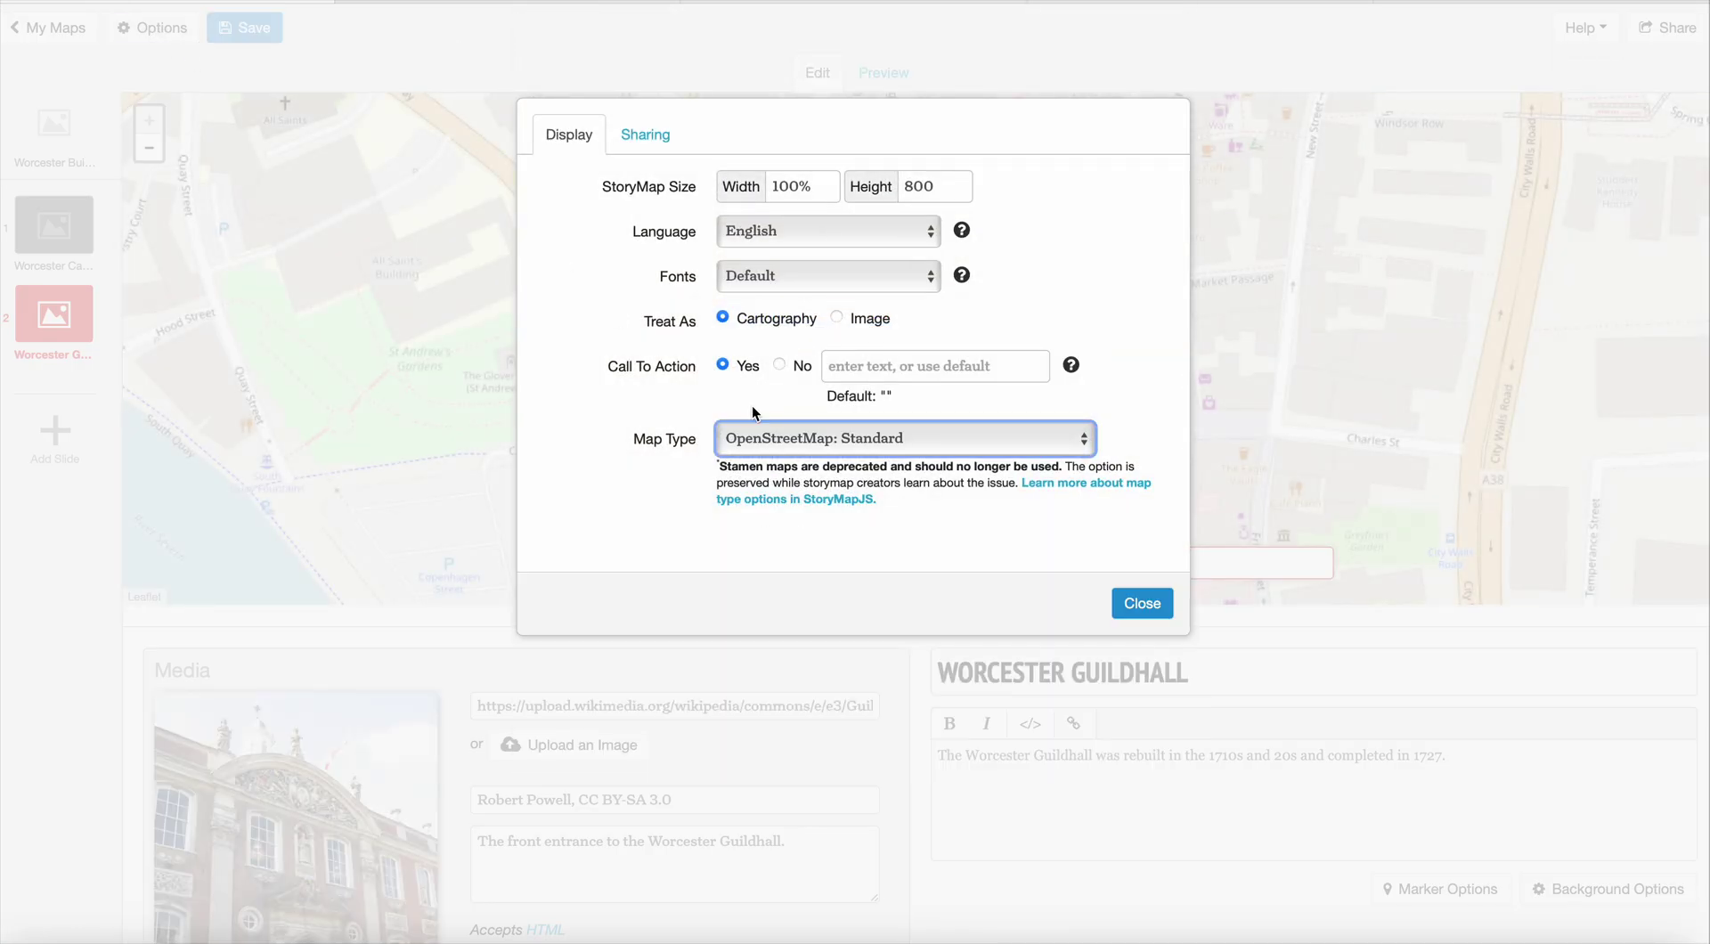
{"action": "left_click", "coordinate": [788, 439]}
{"action": "left_click", "coordinate": [789, 461]}
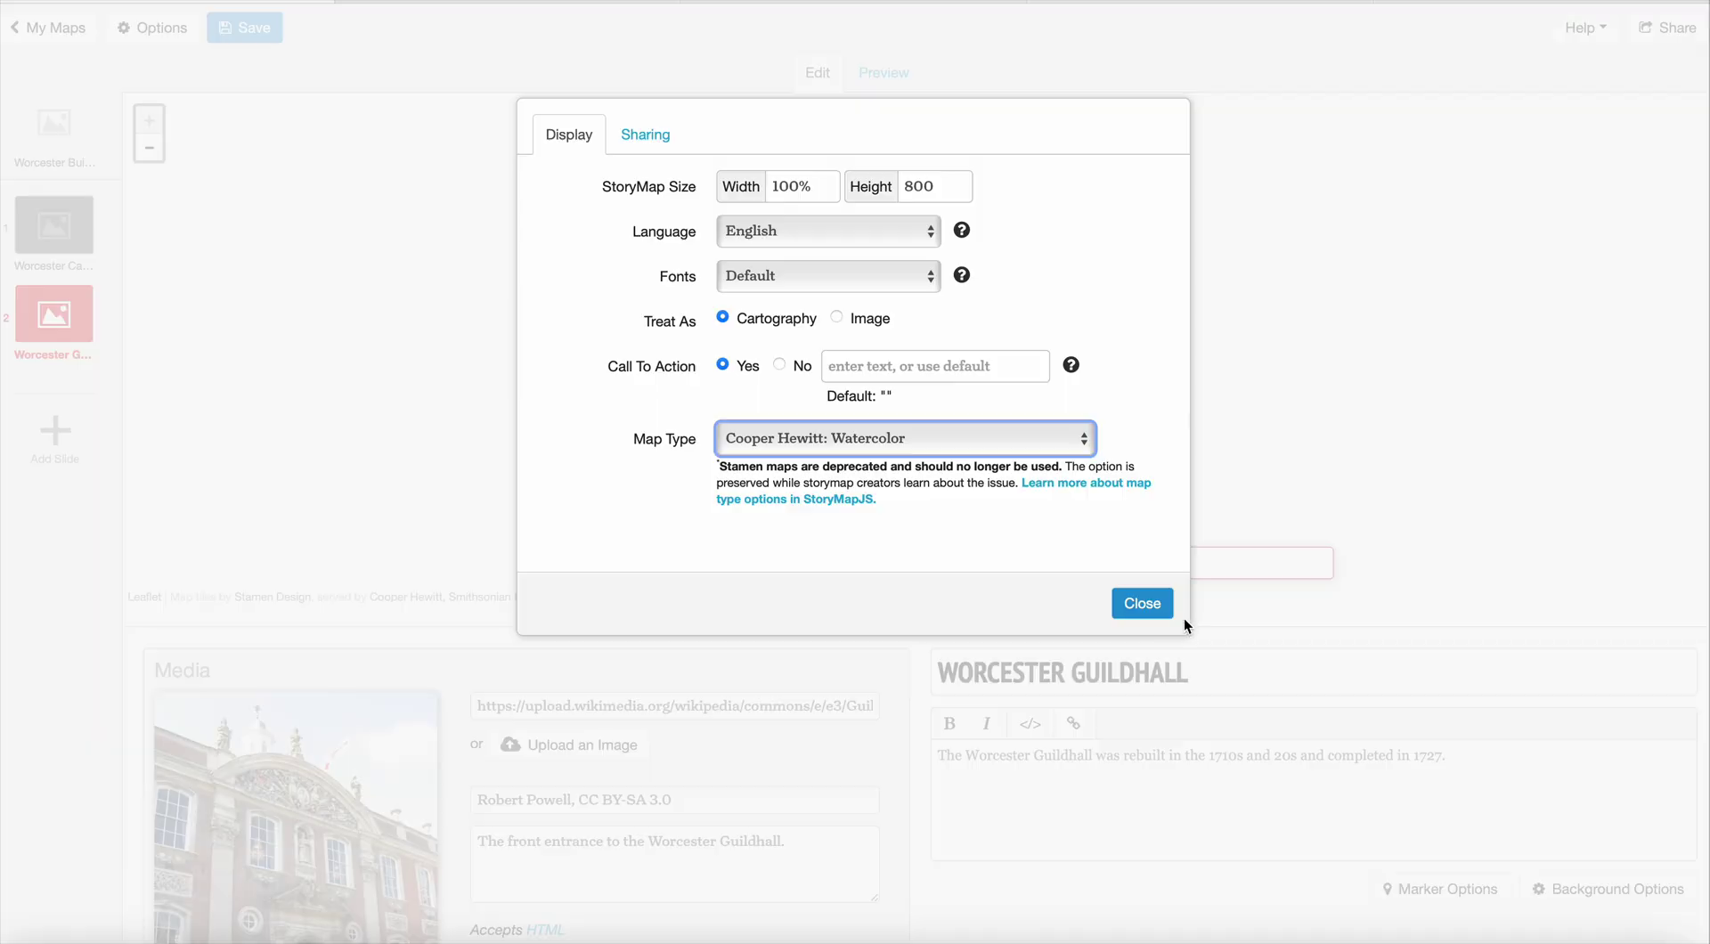
{"action": "left_click", "coordinate": [1143, 603]}
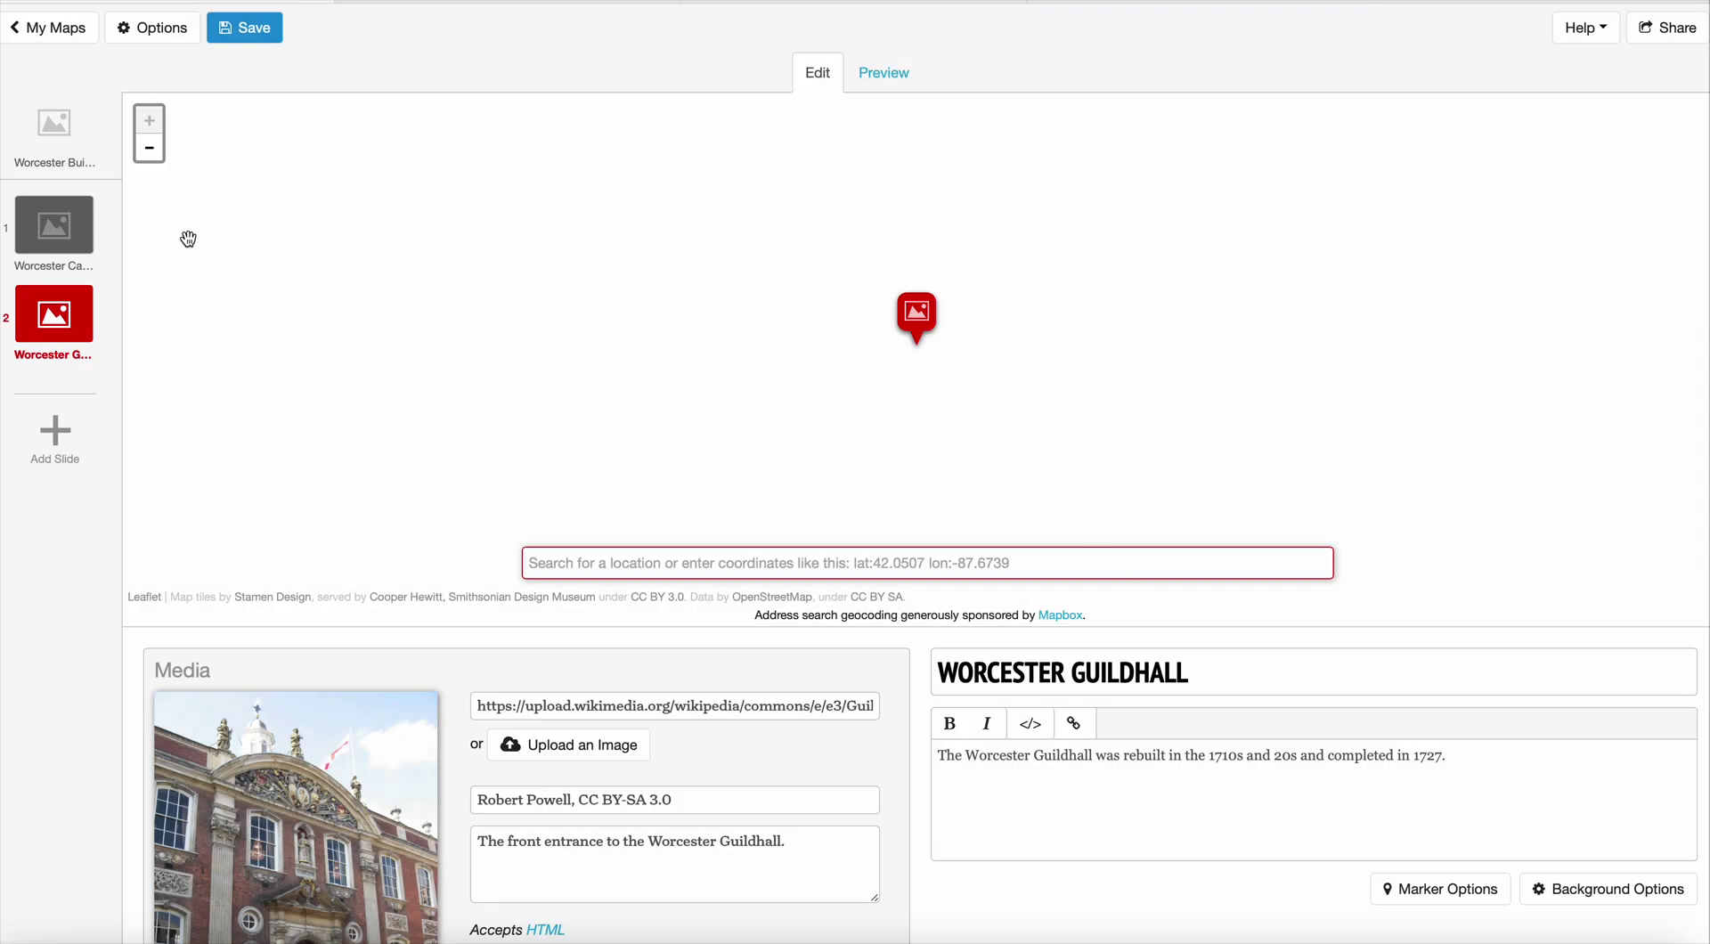
{"action": "left_click", "coordinate": [878, 80]}
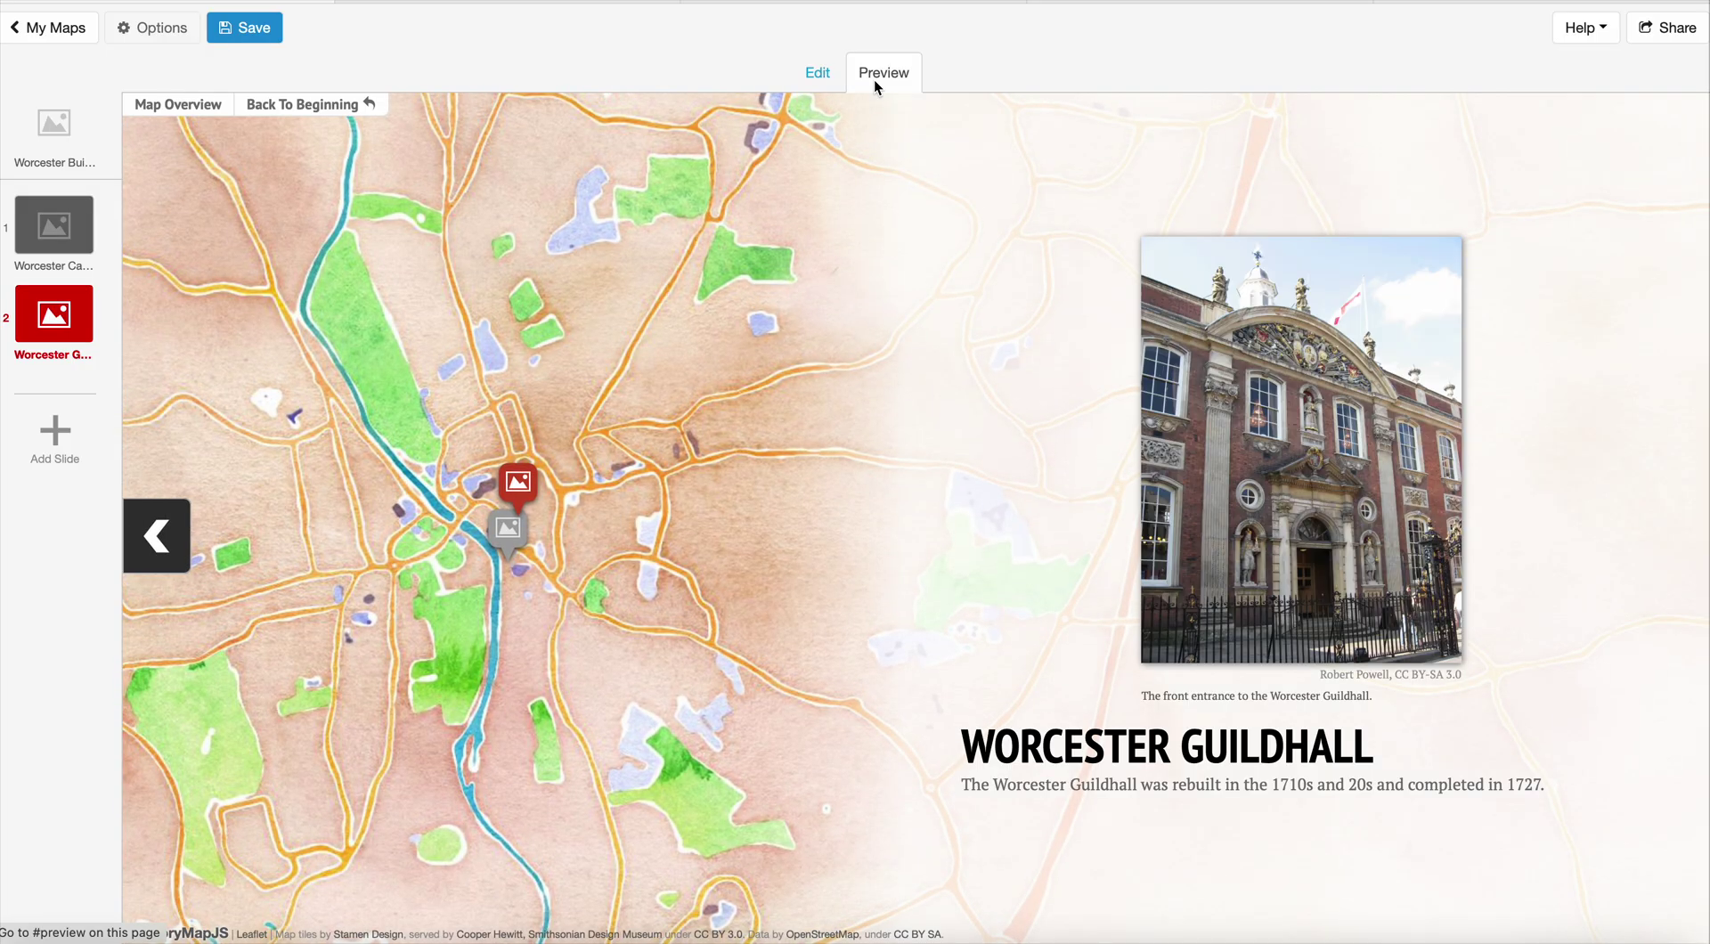
{"action": "left_click", "coordinate": [819, 69]}
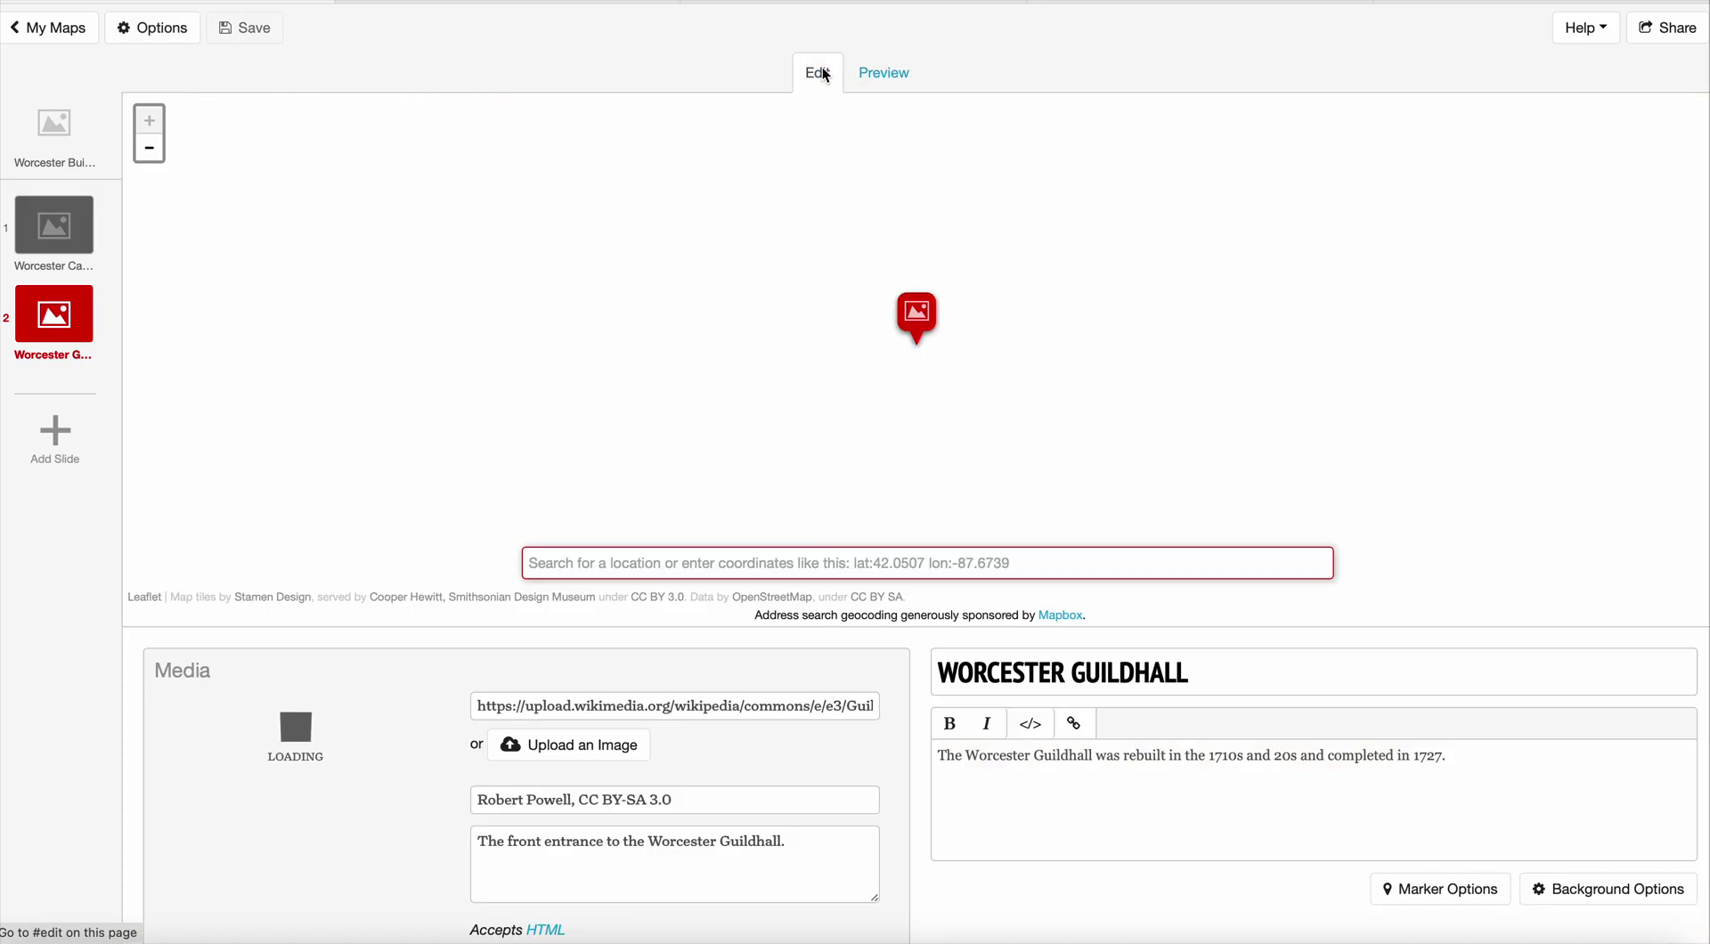
{"action": "left_click", "coordinate": [157, 29]}
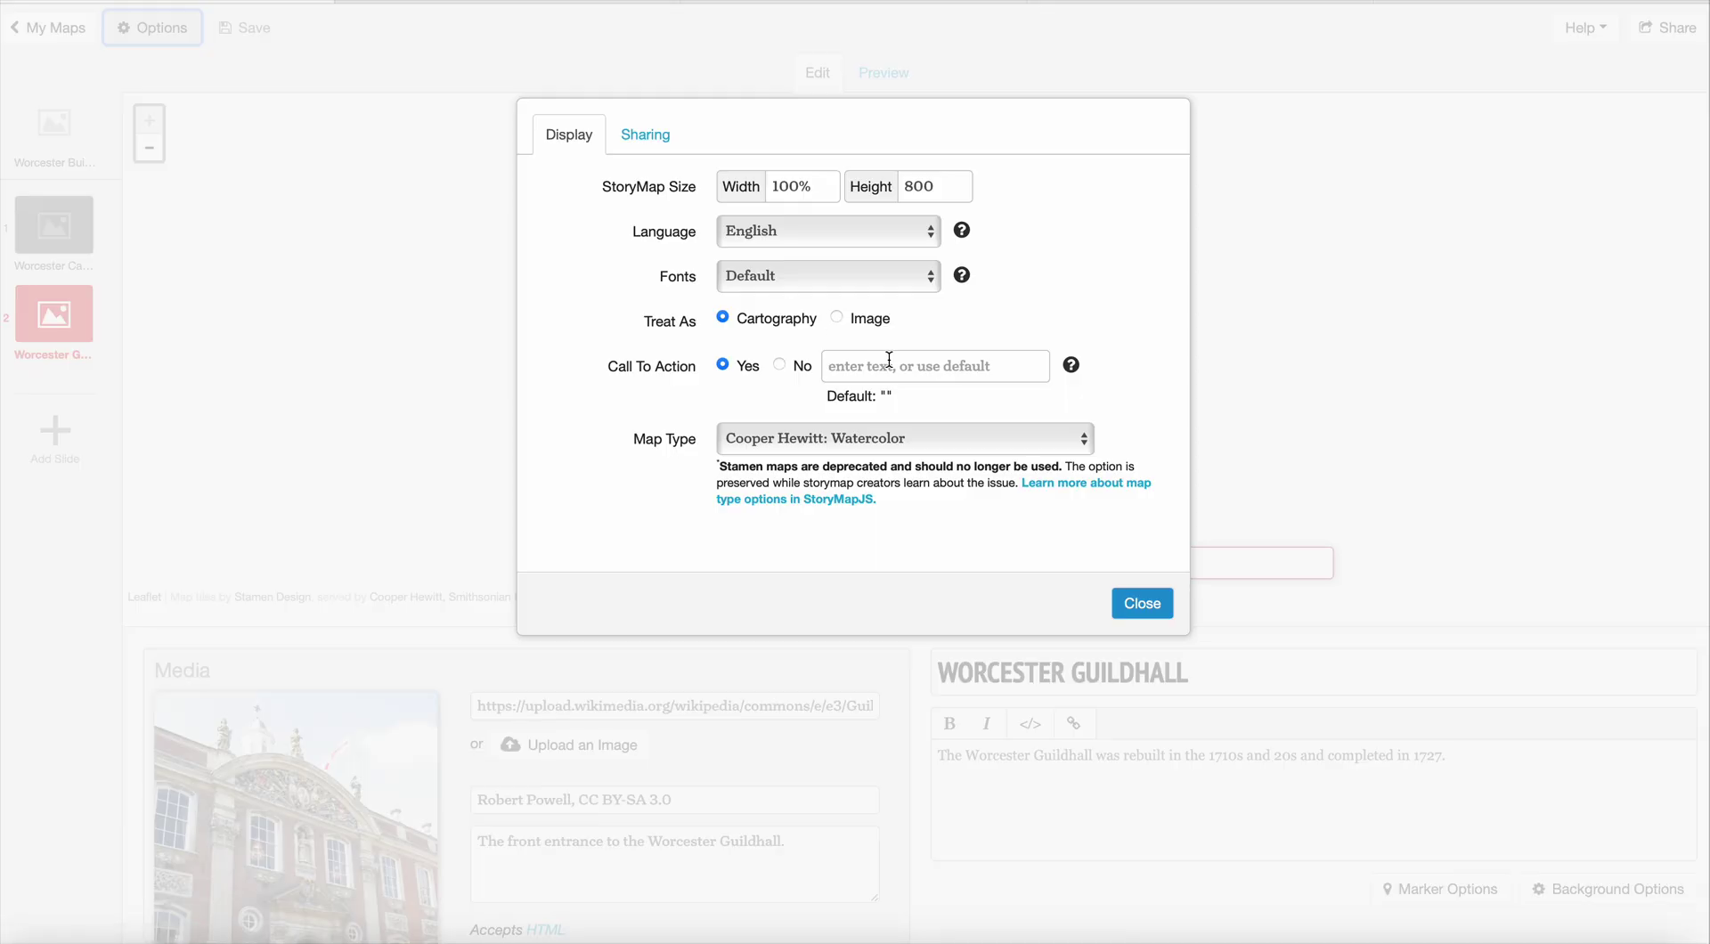
{"action": "left_click", "coordinate": [797, 284]}
{"action": "left_click", "coordinate": [800, 281]}
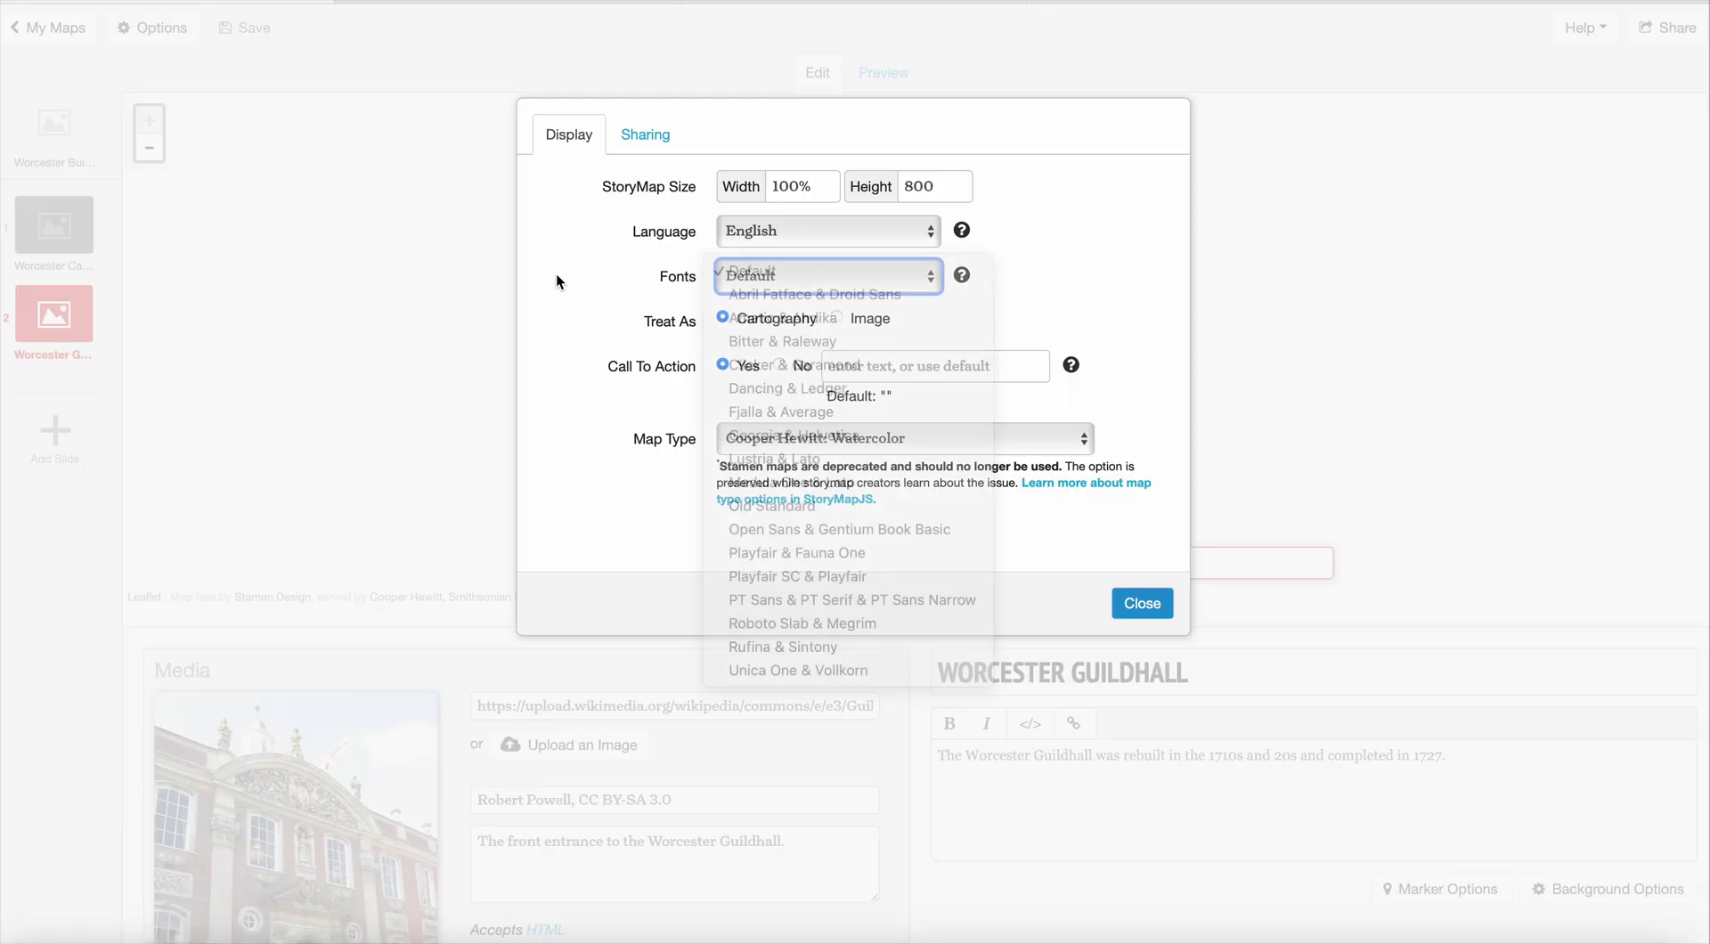
{"action": "left_click", "coordinate": [836, 446]}
{"action": "left_click", "coordinate": [820, 526]}
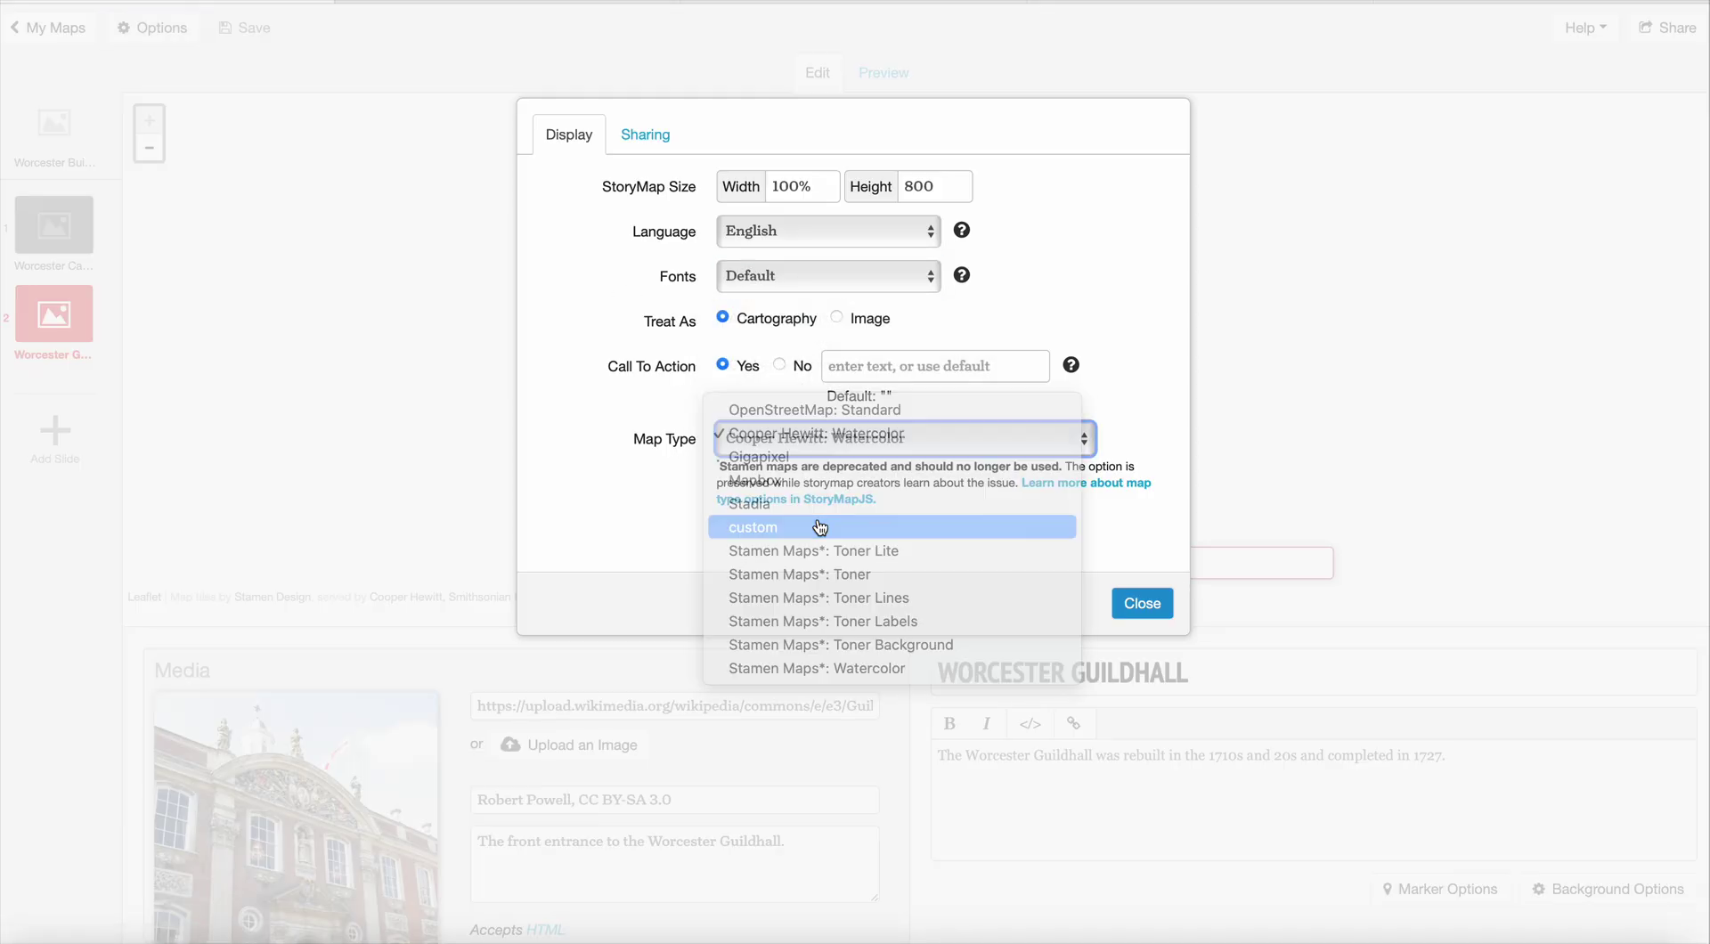
{"action": "type", "text": "https://mapwarper.net/maps/tile/56611/{z}/{x}/{y}.png"}
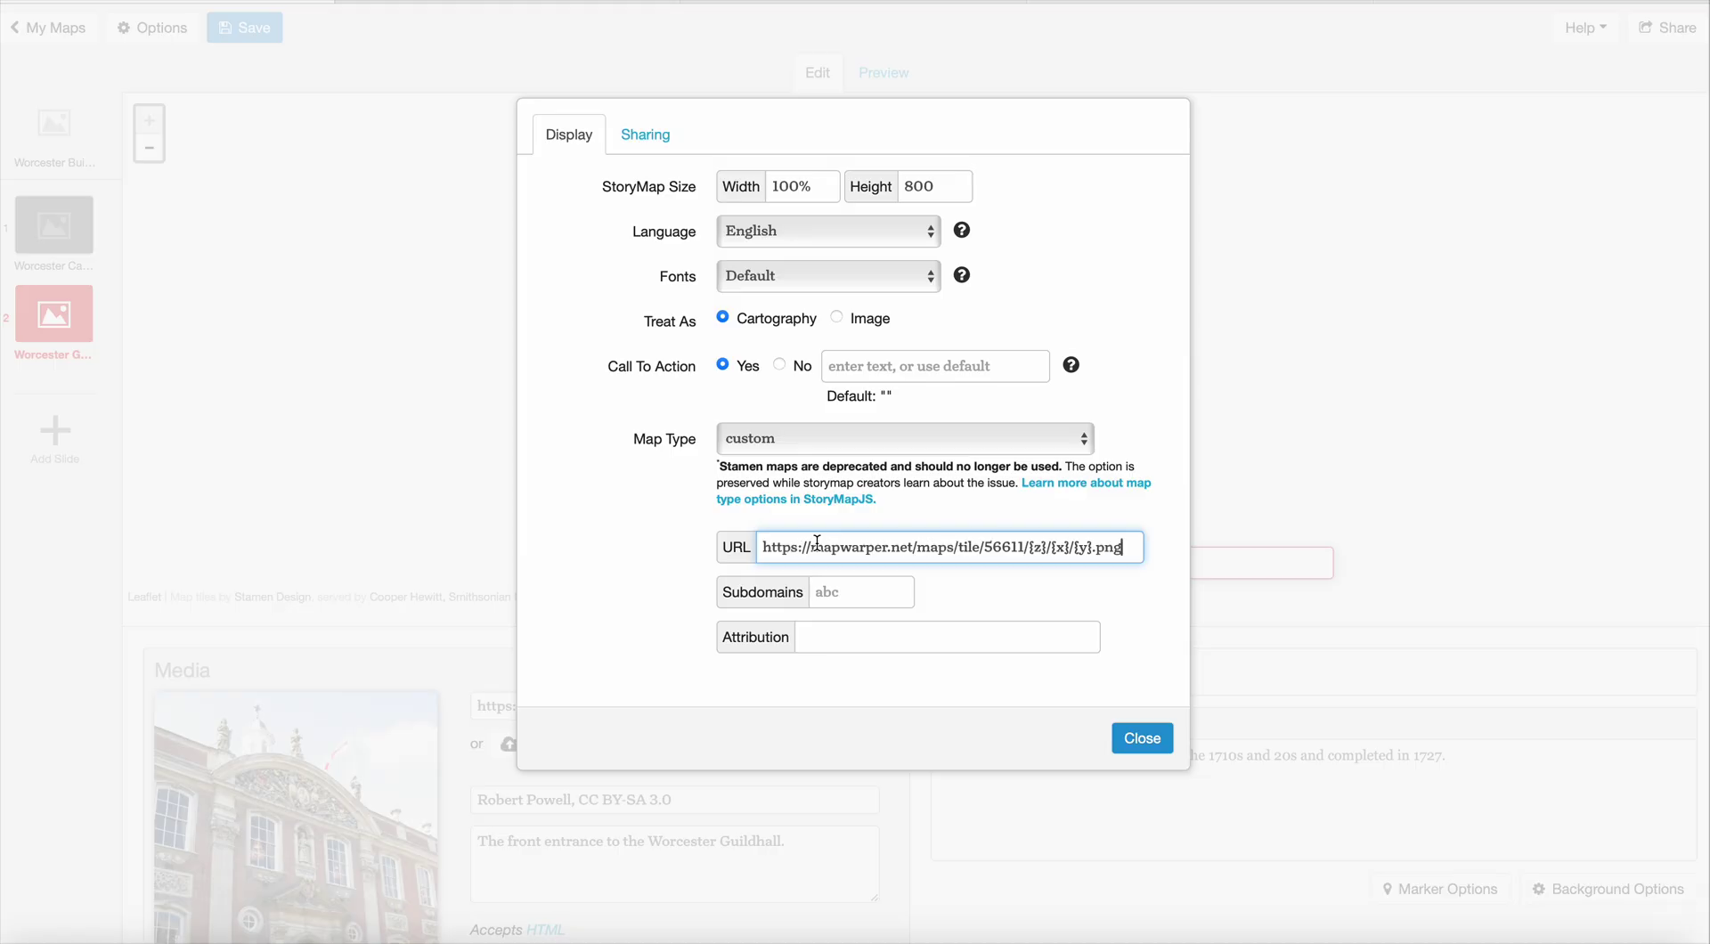
{"action": "left_click", "coordinate": [1144, 740]}
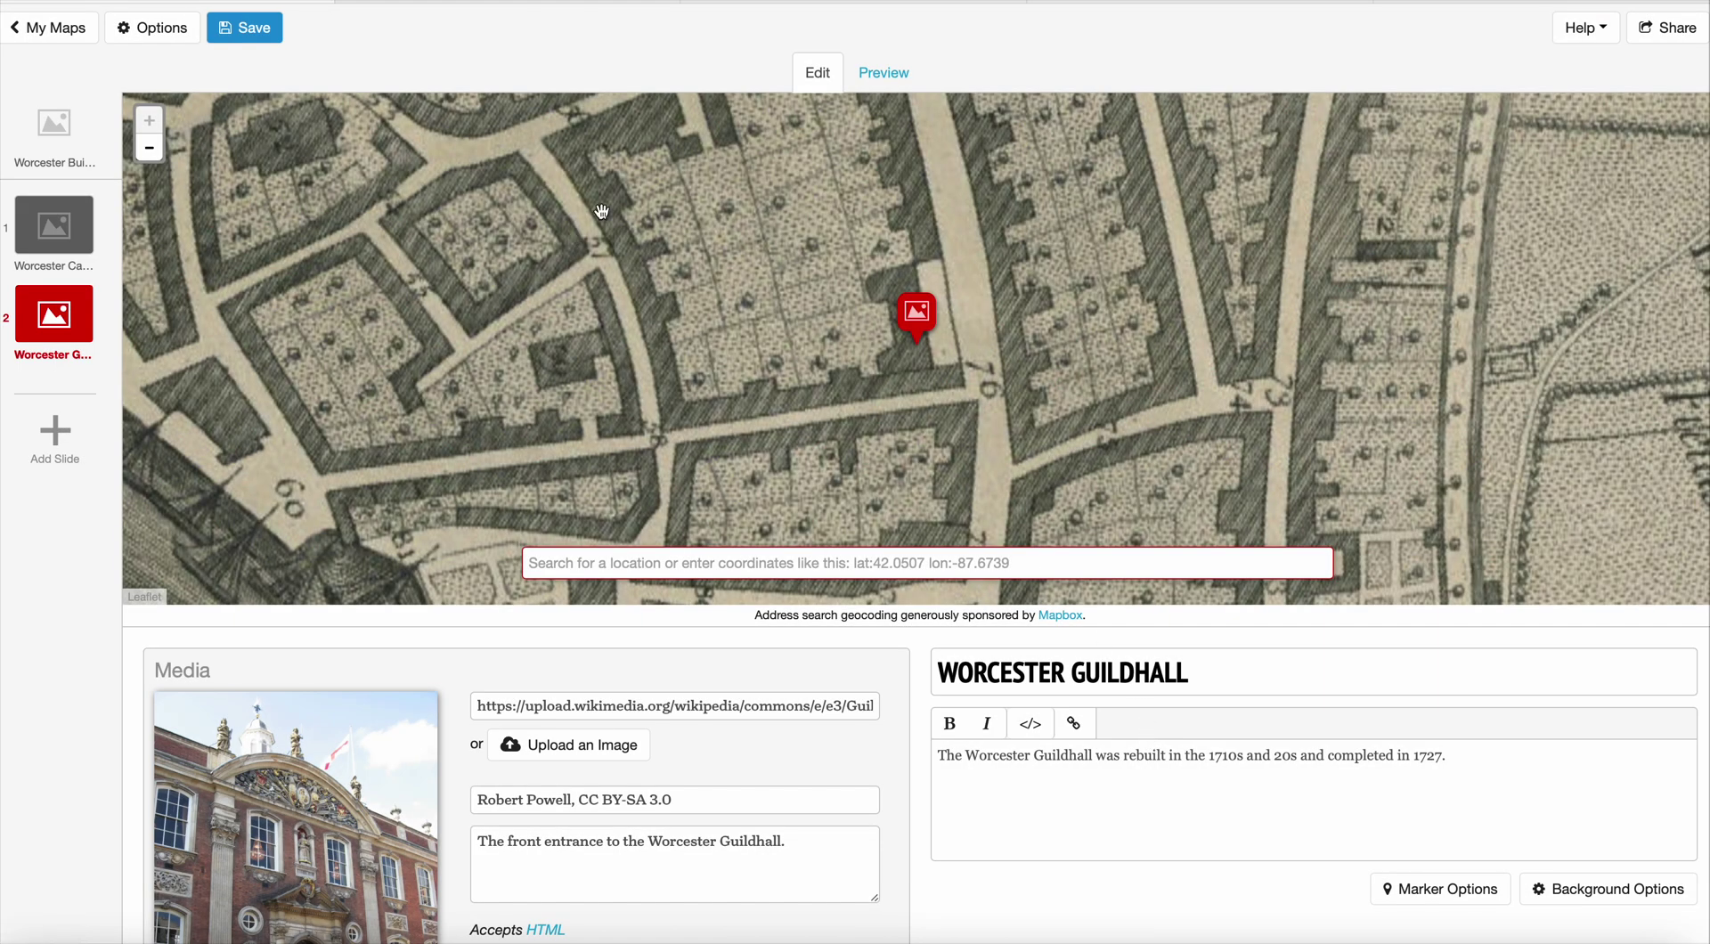
Preview the Worcester Guildhall slide on the custom map, save the StoryMap and return to editing
{"action": "left_click", "coordinate": [874, 72]}
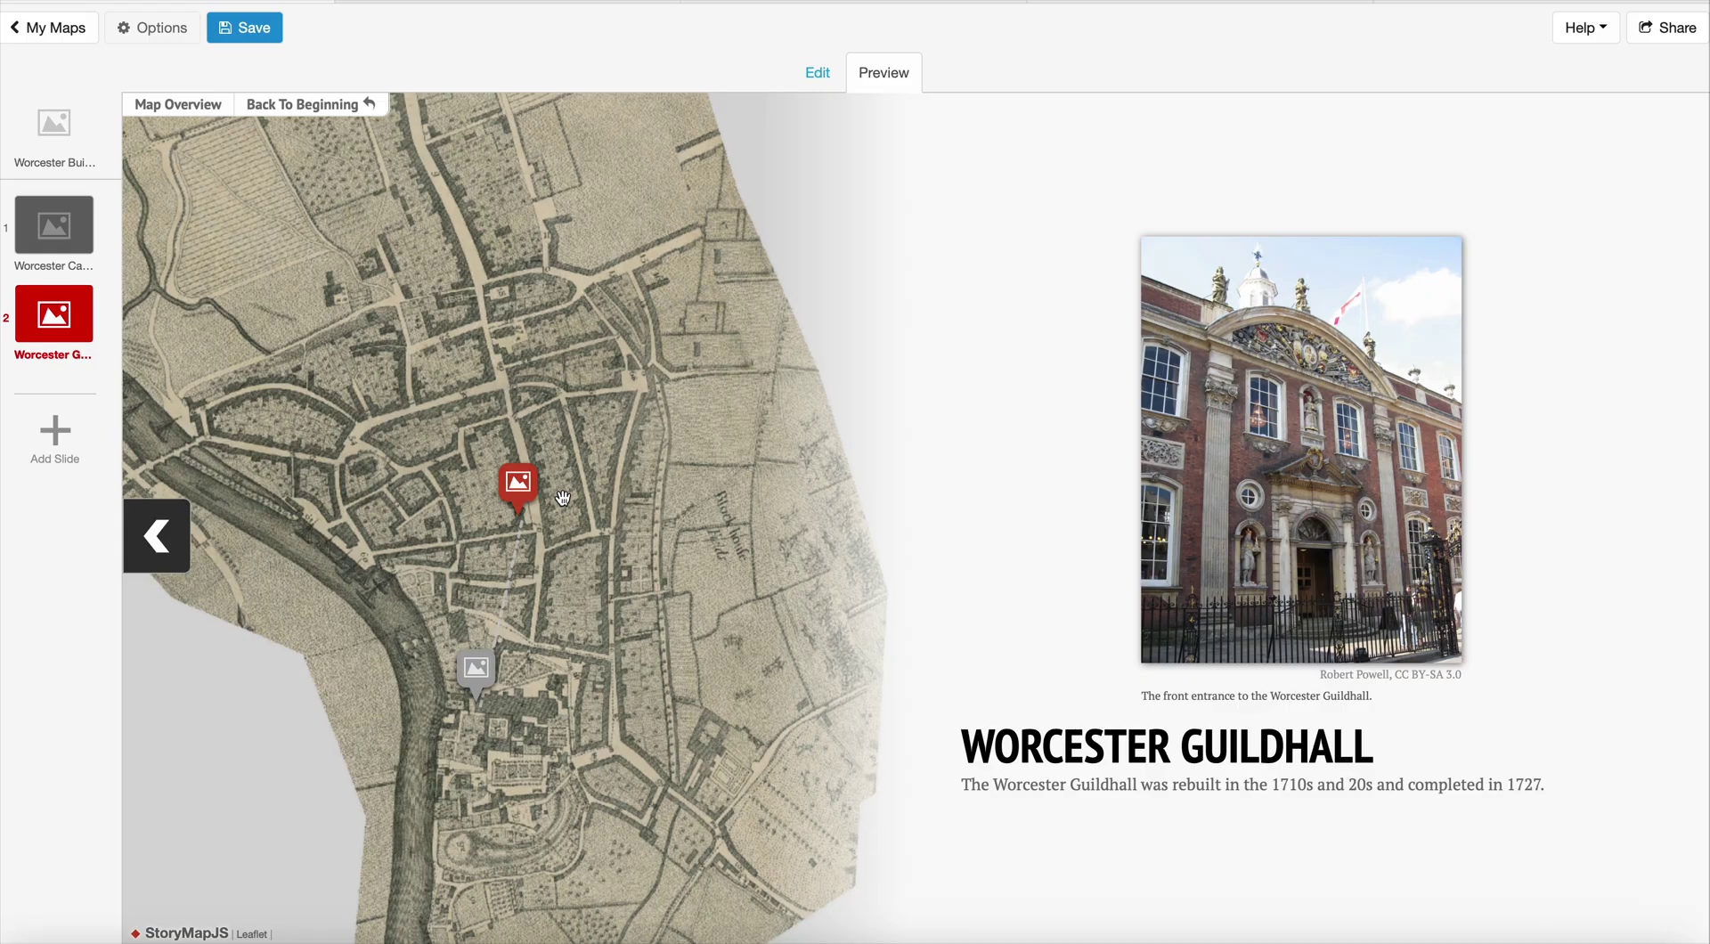
{"action": "left_click", "coordinate": [258, 29]}
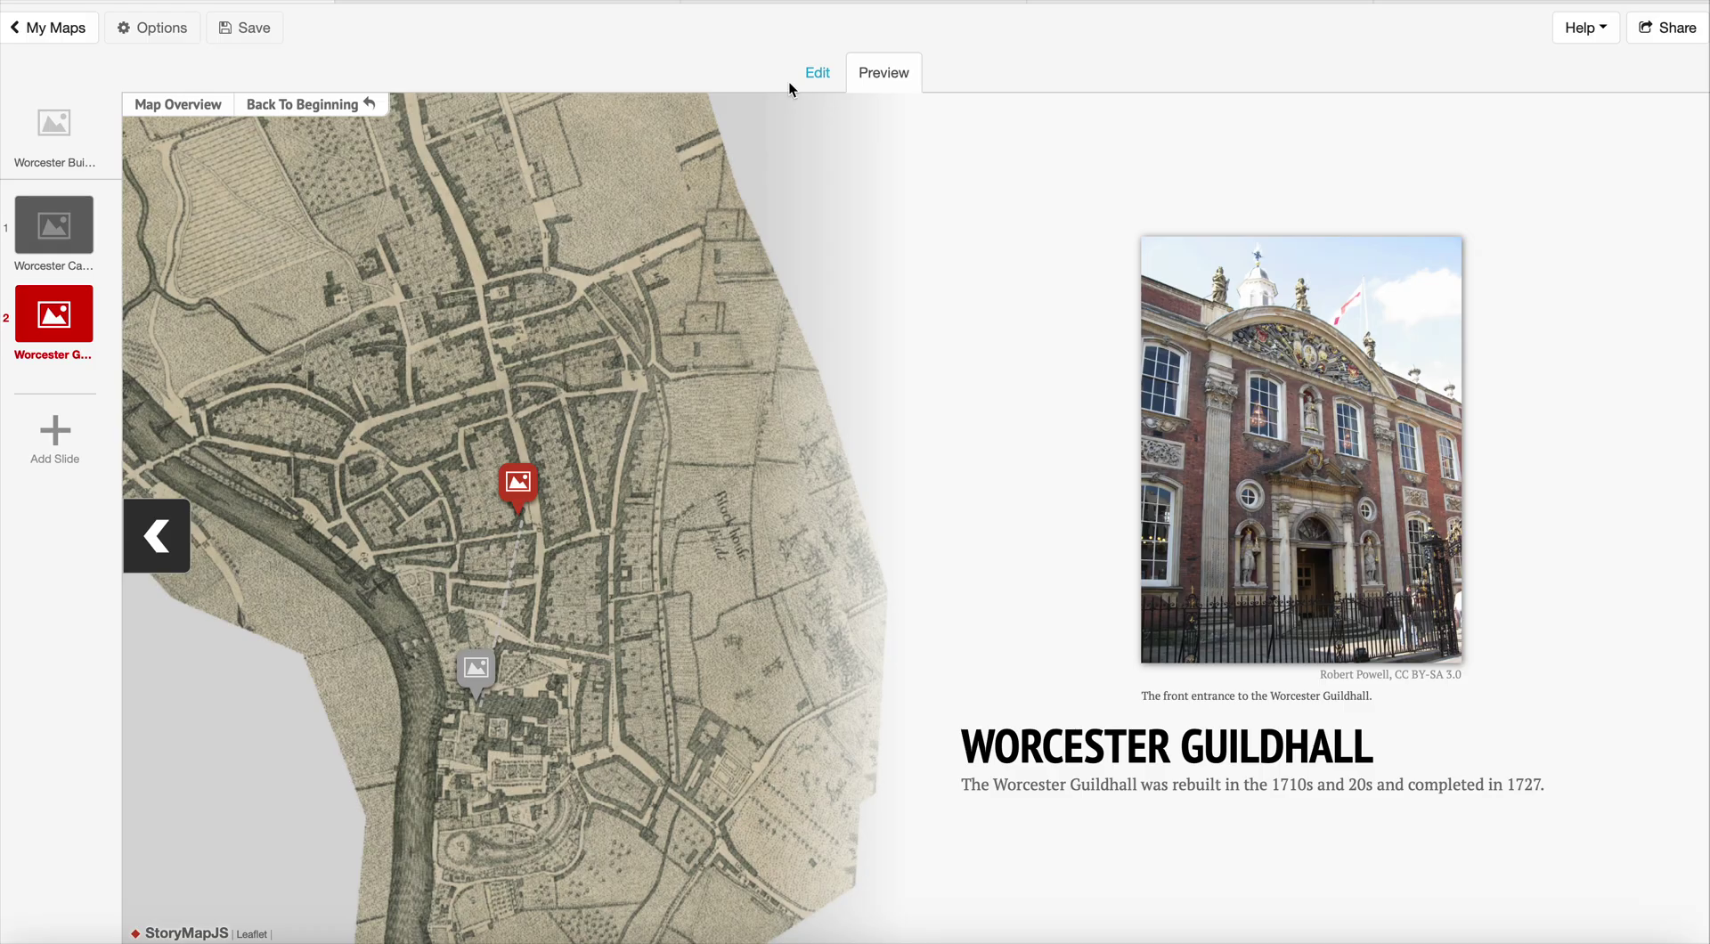
{"action": "left_click", "coordinate": [818, 72]}
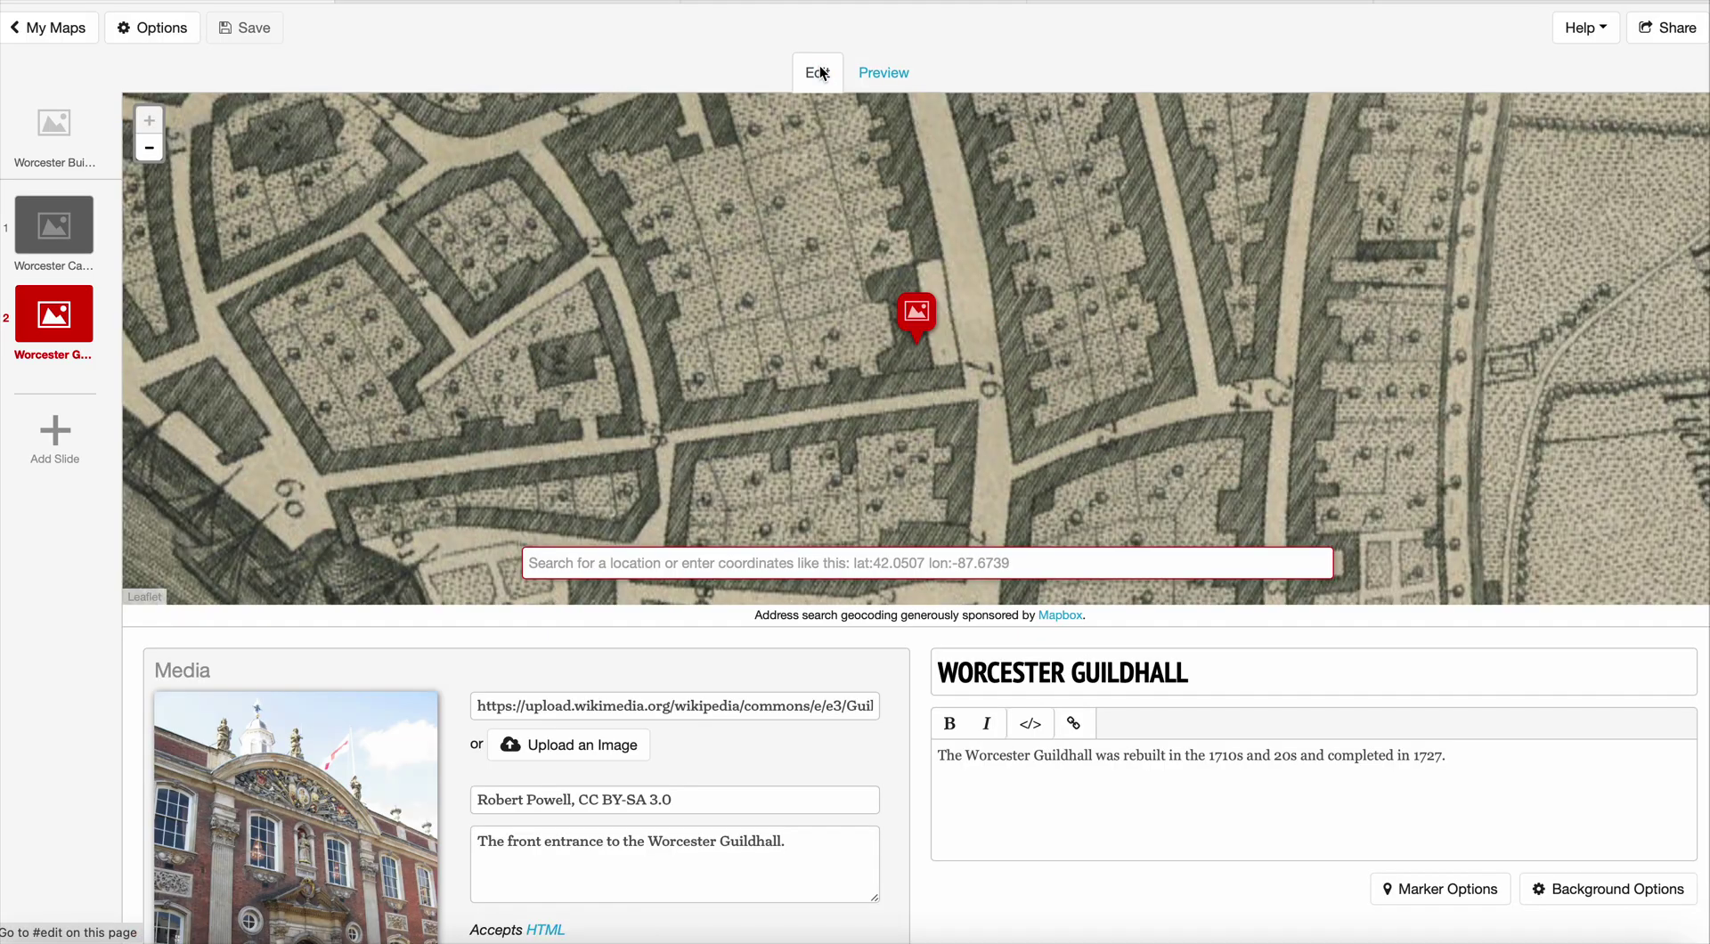
Open the StoryMap's sharing settings, select its share link and review the iframe embed code
{"action": "left_click", "coordinate": [1676, 30]}
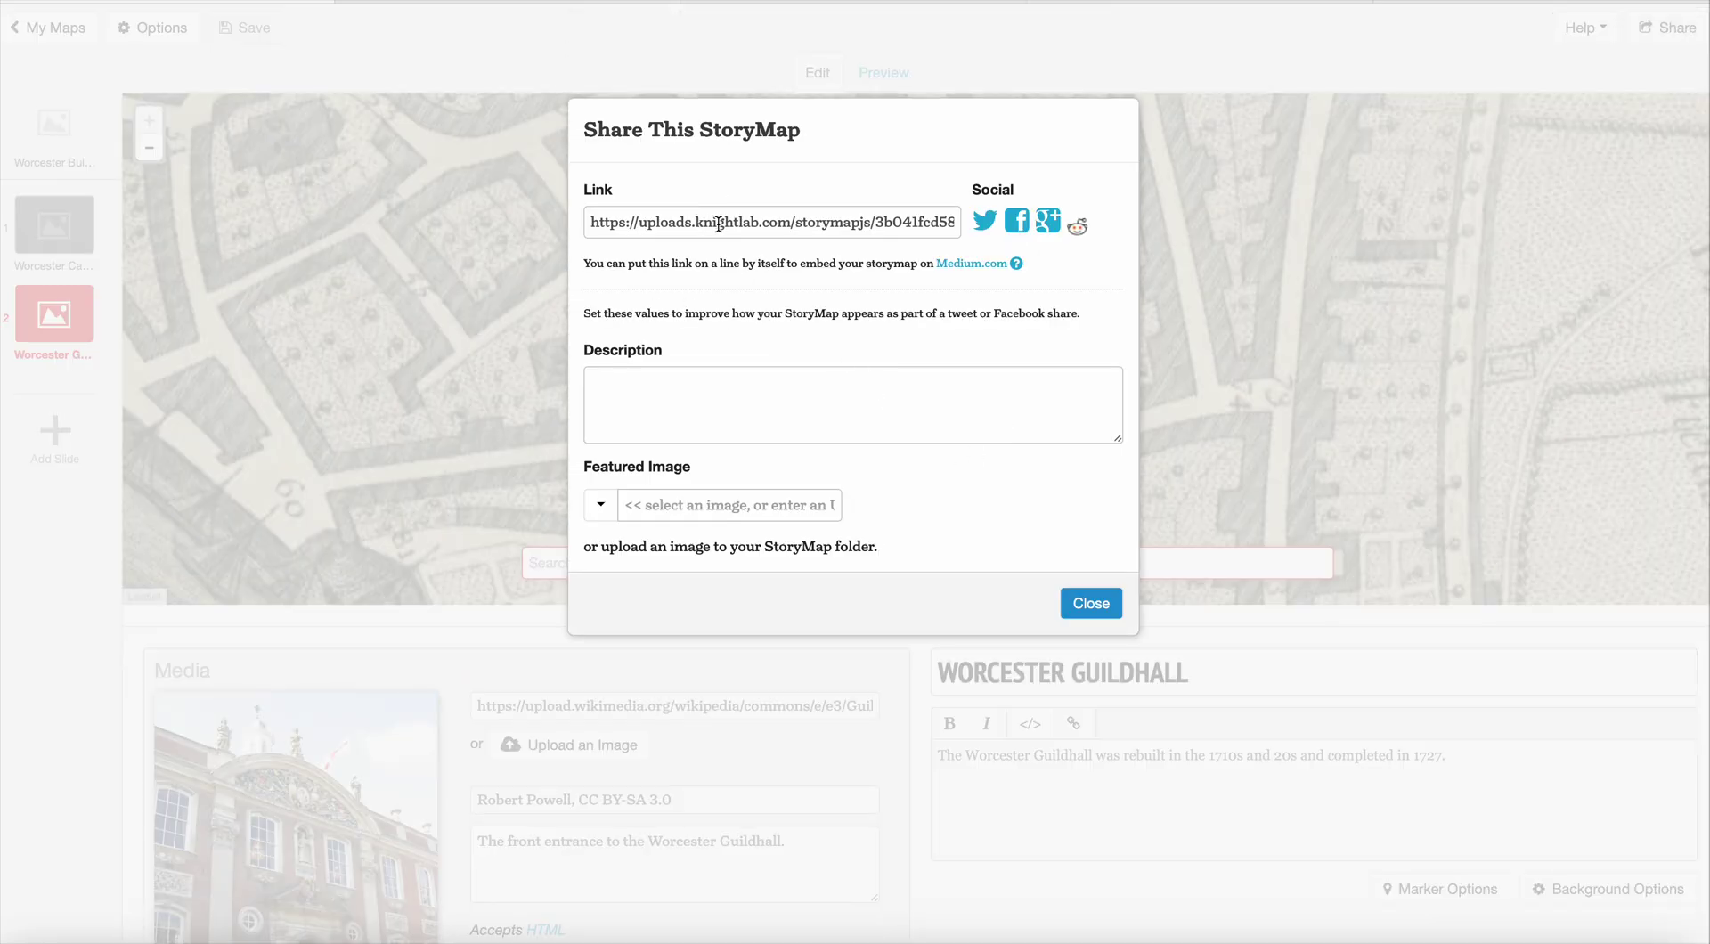
{"action": "left_click", "coordinate": [717, 224]}
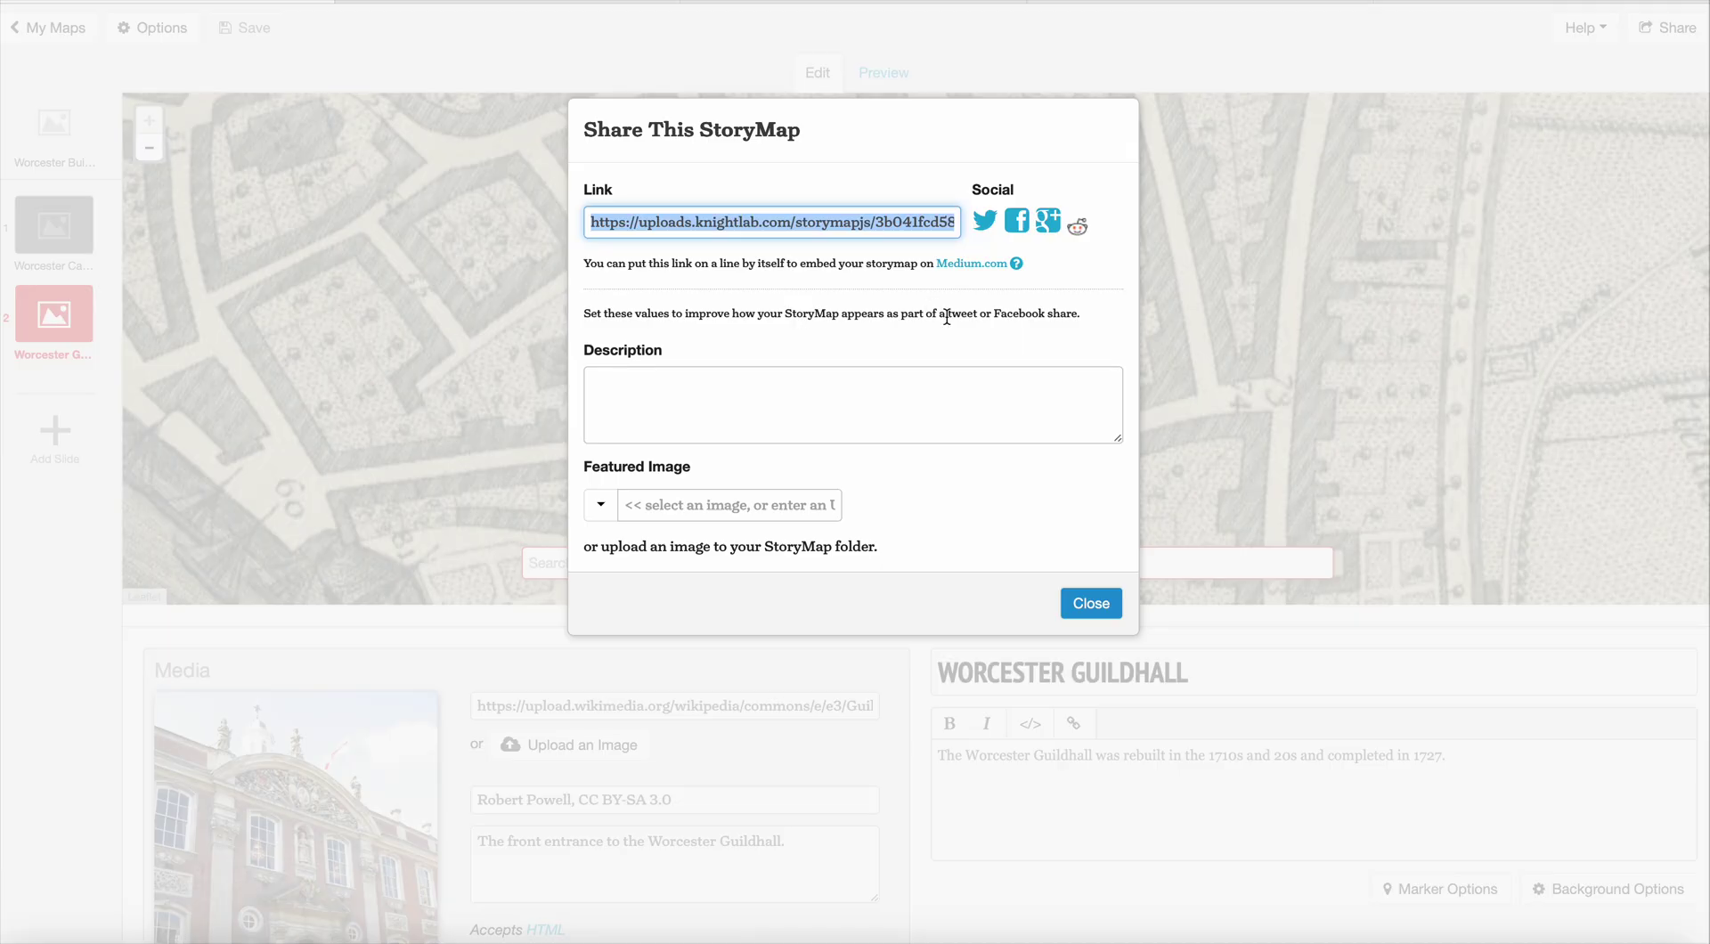
{"action": "scroll", "coordinate": [946, 316], "scroll_direction": "down", "scroll_amount": 5}
{"action": "scroll", "coordinate": [806, 470], "scroll_direction": "down", "scroll_amount": 1}
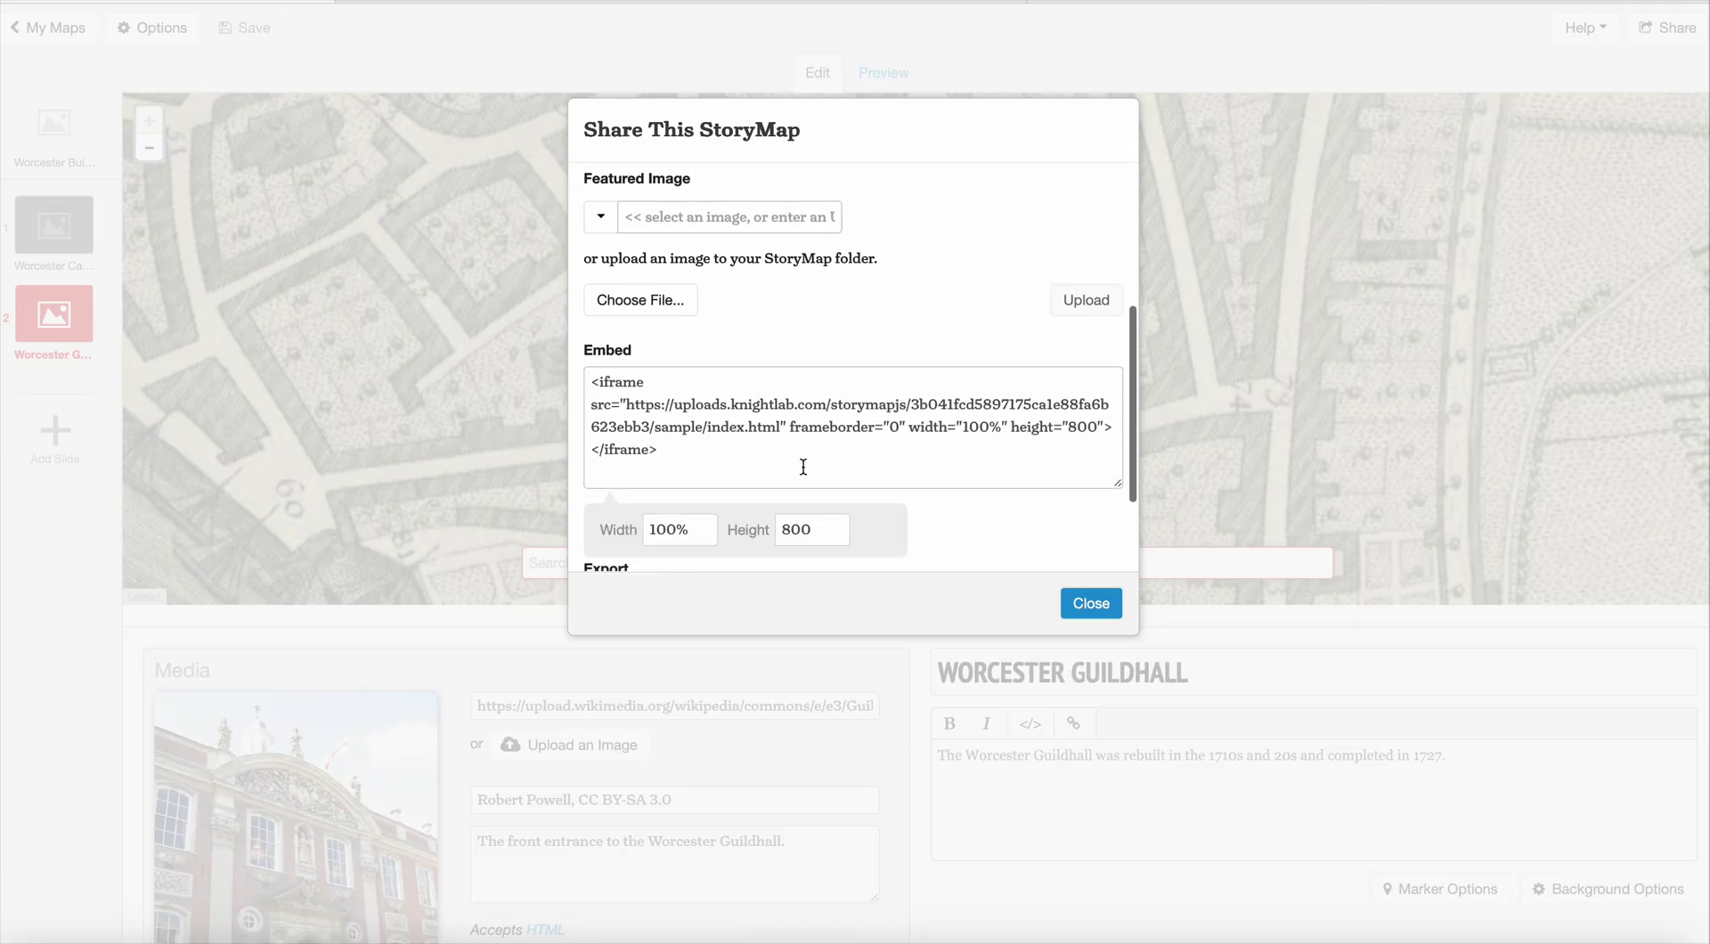